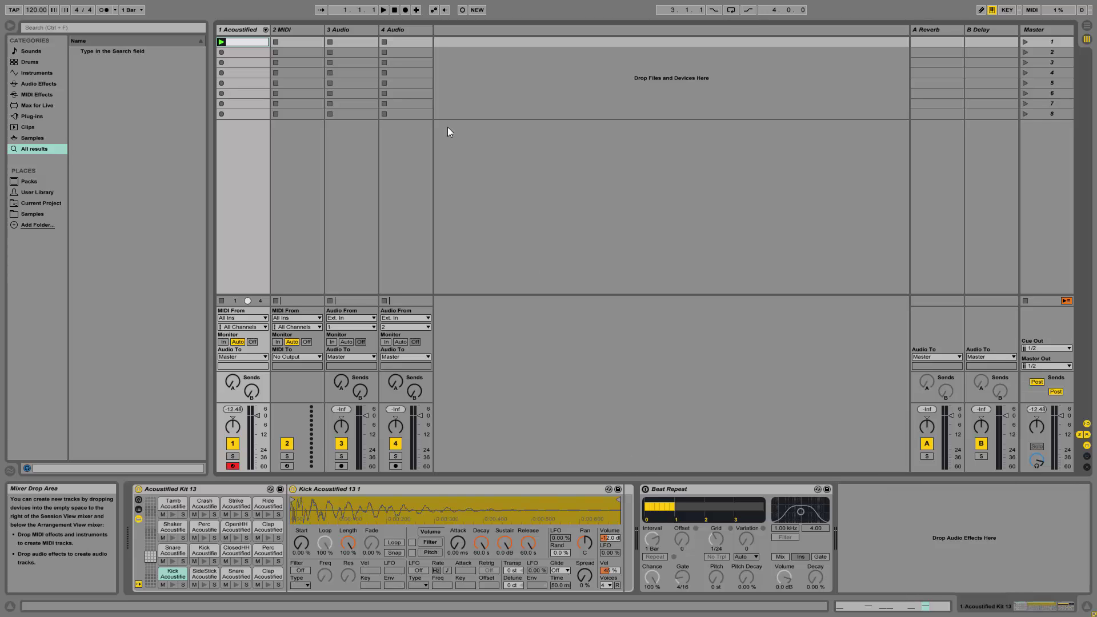
During playback, enable Beat Repeat with Grid 1/64 and Offset 4/16, then stop playback
{"action": "left_click", "coordinate": [384, 10]}
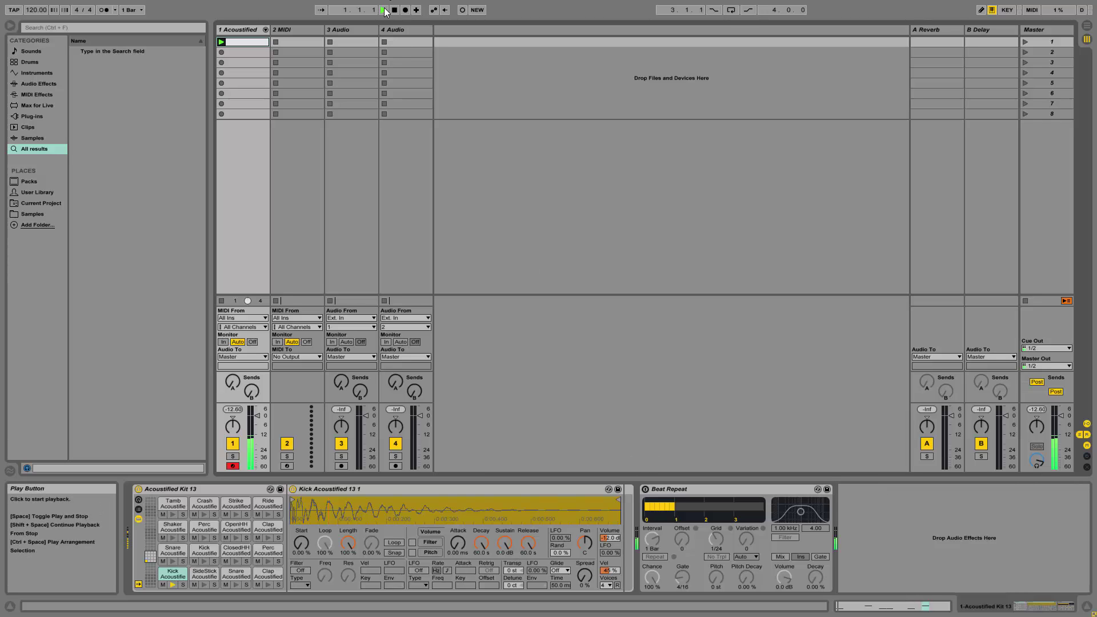
{"action": "left_click", "coordinate": [646, 490]}
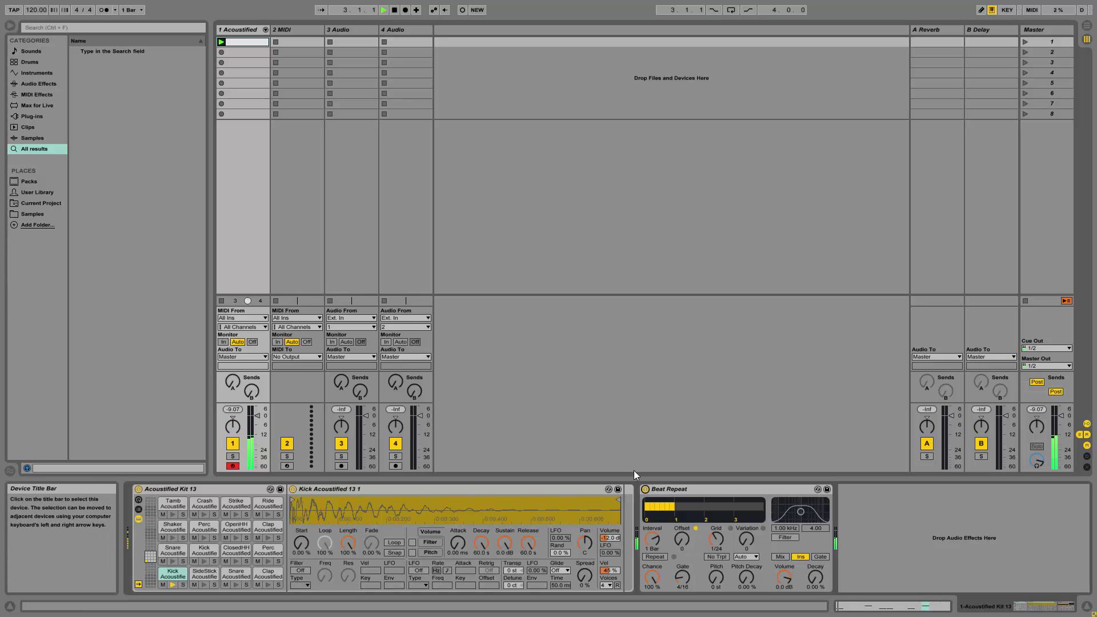
{"action": "left_click_drag", "start_coordinate": [716, 538], "coordinate": [716, 506]}
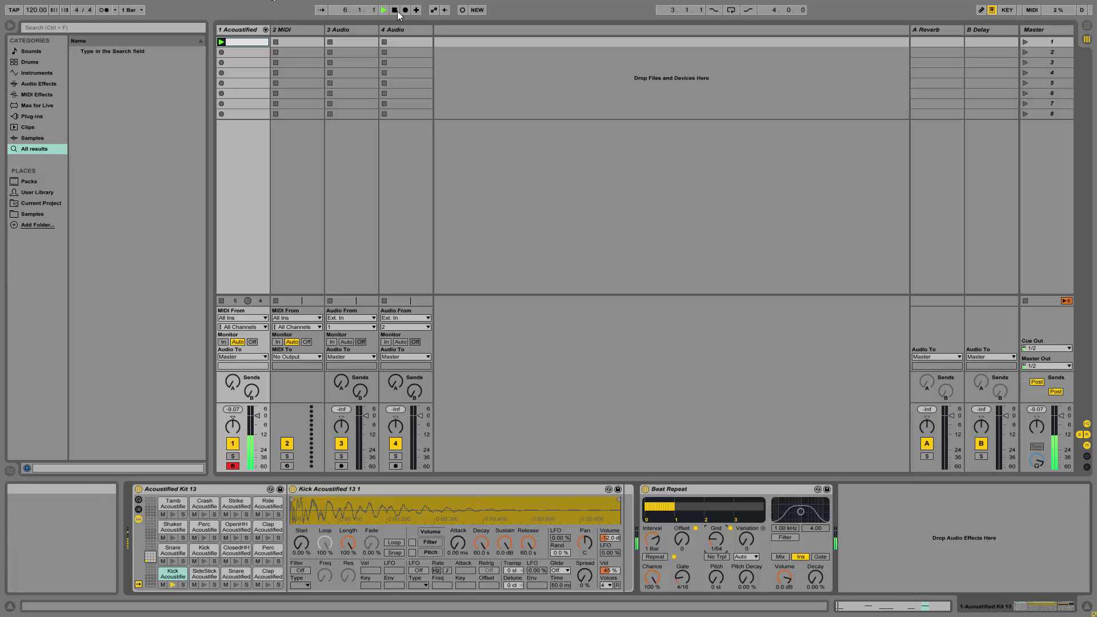
{"action": "left_click_drag", "start_coordinate": [682, 538], "coordinate": [682, 520]}
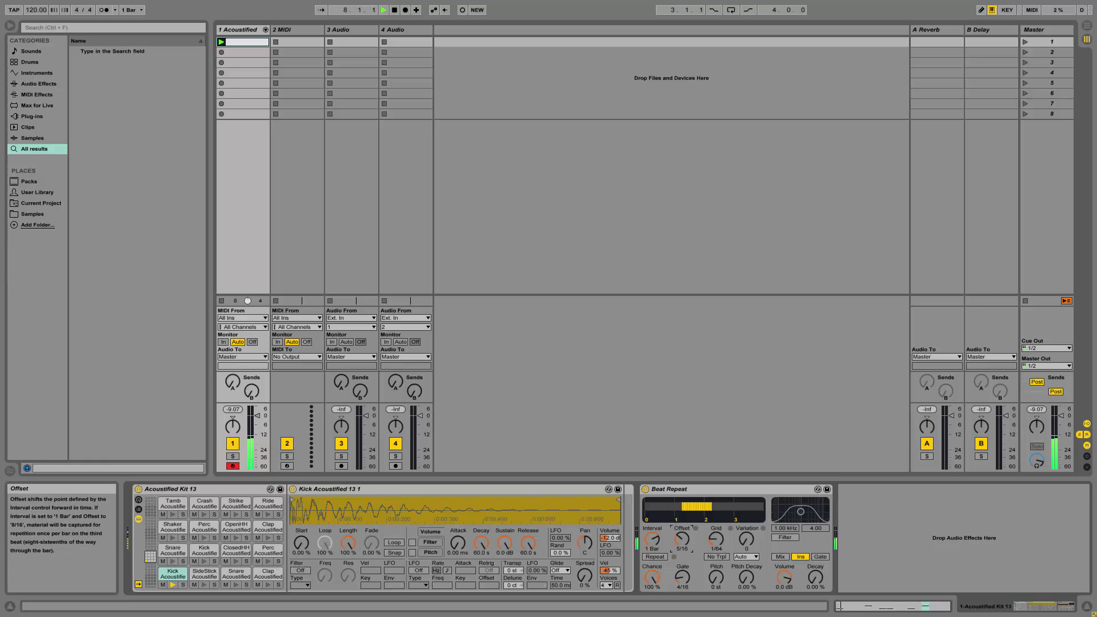
{"action": "left_click", "coordinate": [394, 10]}
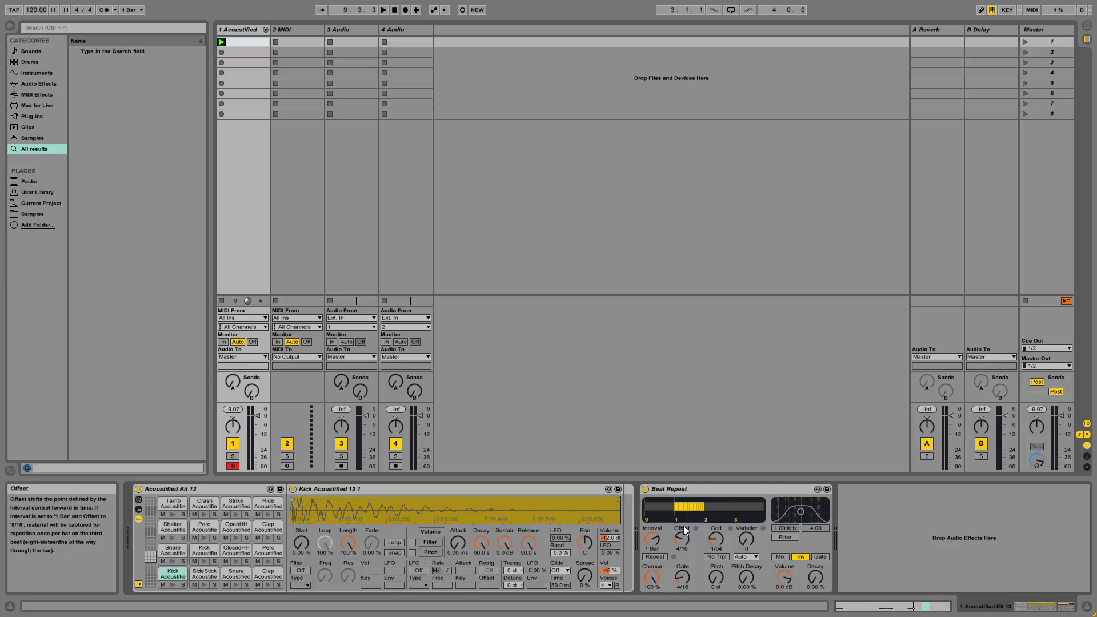
Return Beat Repeat Offset to 0, adjust Gate, set Grid to 1/12, and enlarge Reaktor's structure view
{"action": "mouse_move", "coordinate": [684, 536]}
{"action": "left_mouse_down"}
{"action": "mouse_move", "coordinate": [683, 552]}
{"action": "mouse_move", "coordinate": [675, 512]}
{"action": "mouse_move", "coordinate": [674, 540]}
{"action": "left_mouse_up"}
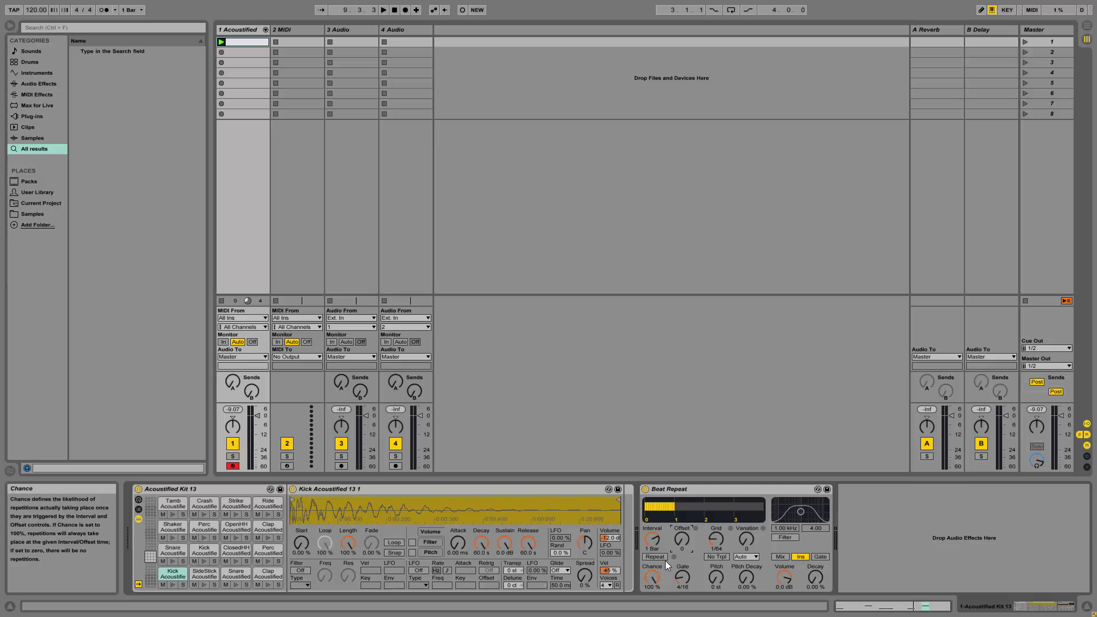
{"action": "mouse_move", "coordinate": [680, 575]}
{"action": "left_mouse_down"}
{"action": "mouse_move", "coordinate": [680, 540]}
{"action": "mouse_move", "coordinate": [680, 580]}
{"action": "left_mouse_up"}
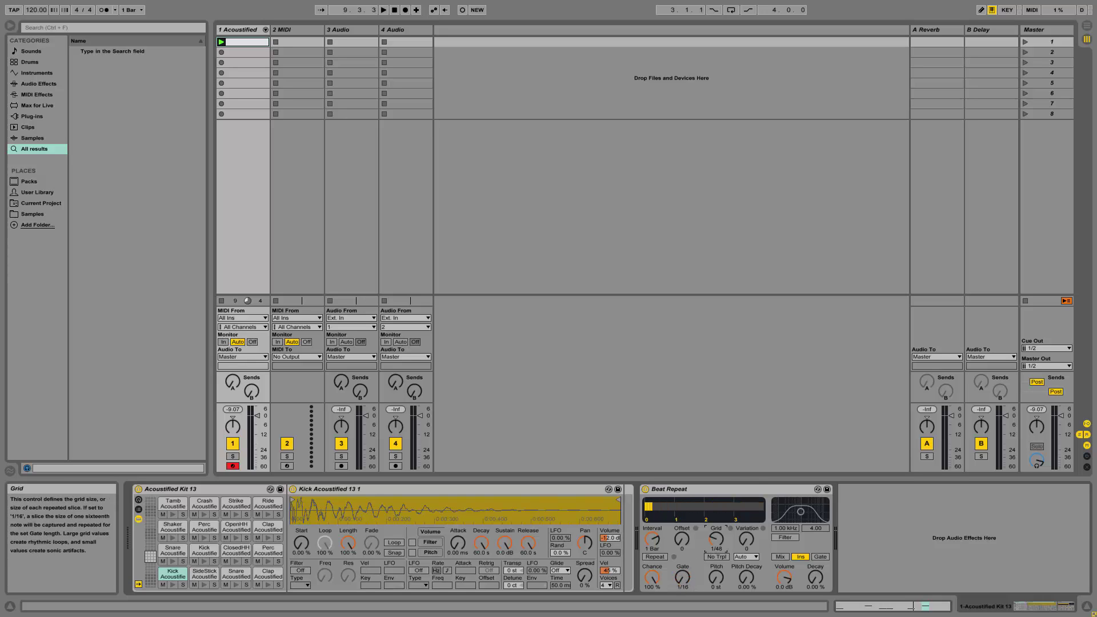
{"action": "left_click_drag", "start_coordinate": [715, 540], "coordinate": [716, 528]}
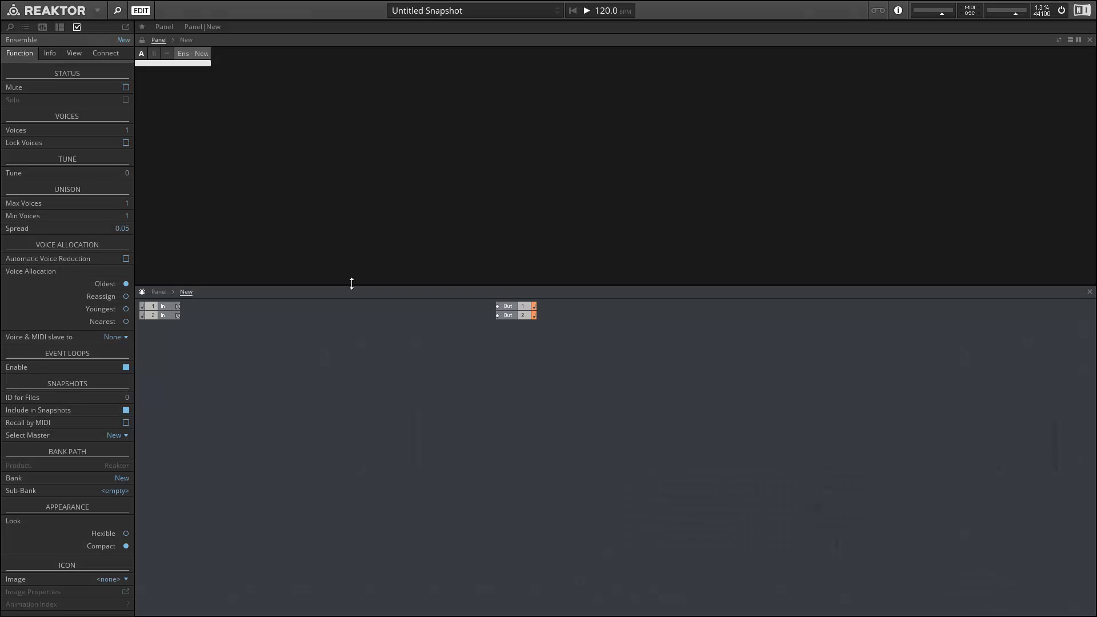
{"action": "left_click_drag", "start_coordinate": [350, 285], "coordinate": [343, 213]}
Insert a Knob module via Built-In Module > Panel and duplicate it into four knobs
{"action": "right_click", "coordinate": [252, 273]}
{"action": "mouse_move", "coordinate": [292, 279]}
{"action": "mouse_move", "coordinate": [420, 282]}
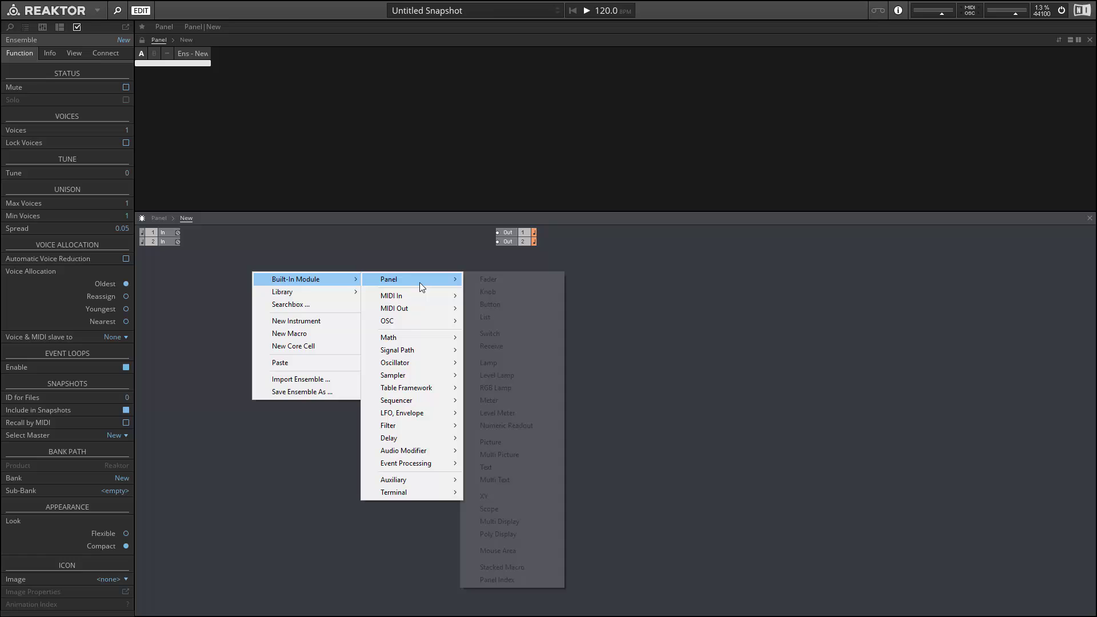
{"action": "left_click", "coordinate": [493, 291]}
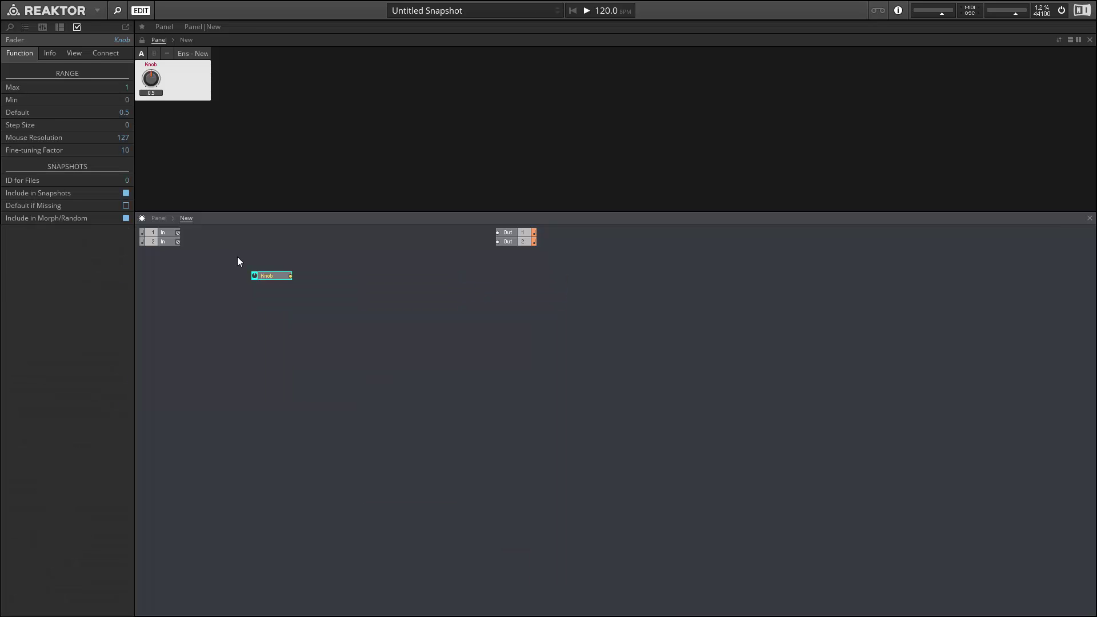
{"action": "left_click", "coordinate": [271, 269]}
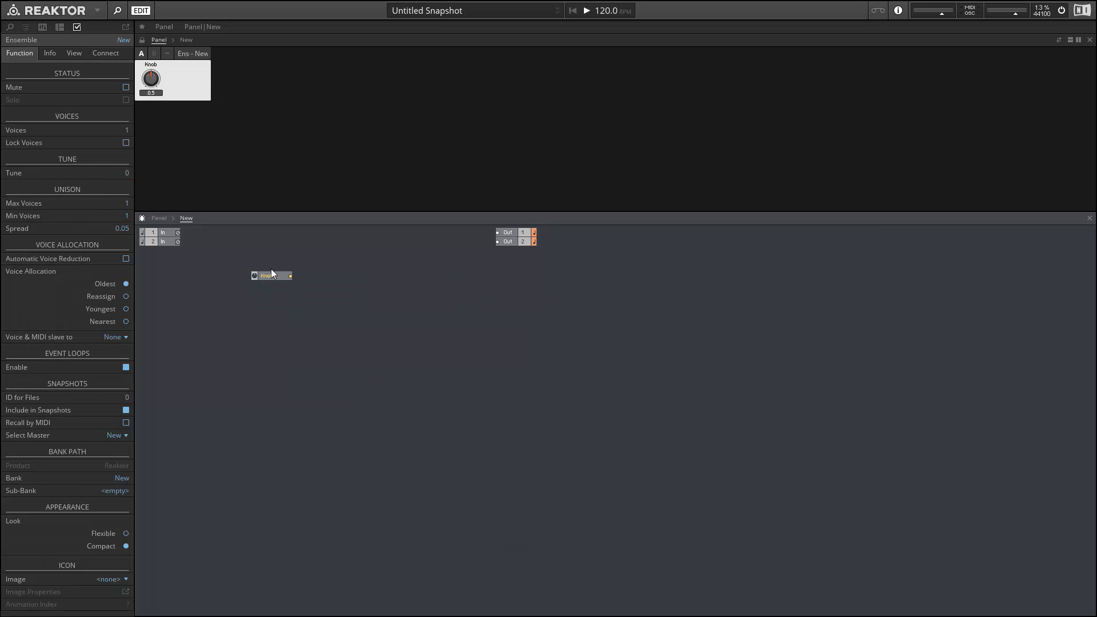
{"action": "left_click", "coordinate": [271, 275]}
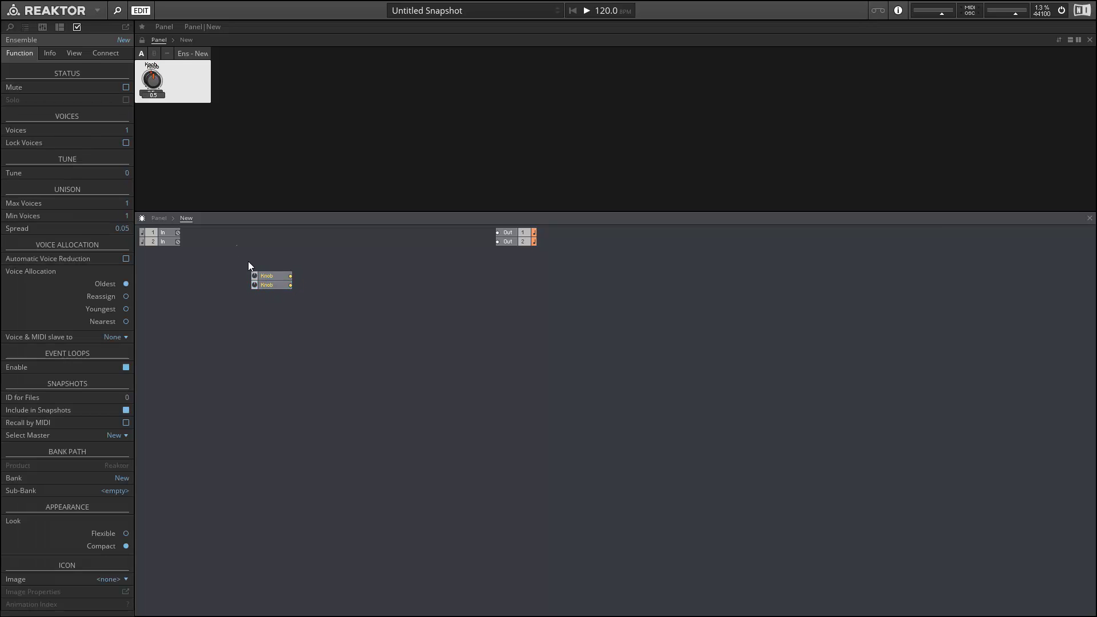
{"action": "left_click_drag", "start_coordinate": [248, 262], "coordinate": [269, 281]}
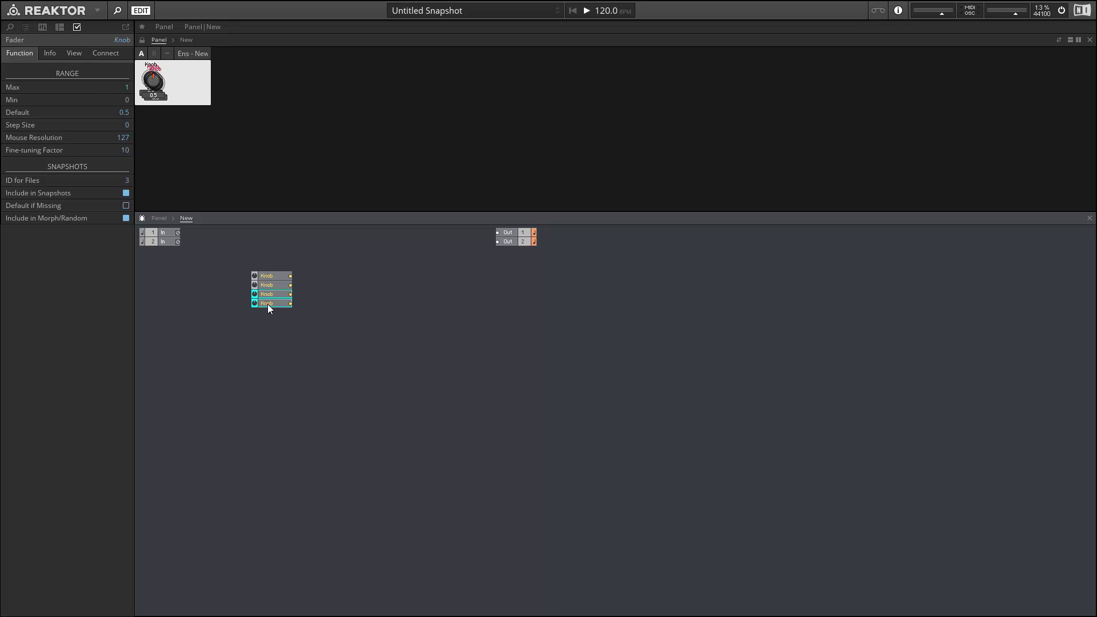
{"action": "left_click", "coordinate": [317, 351]}
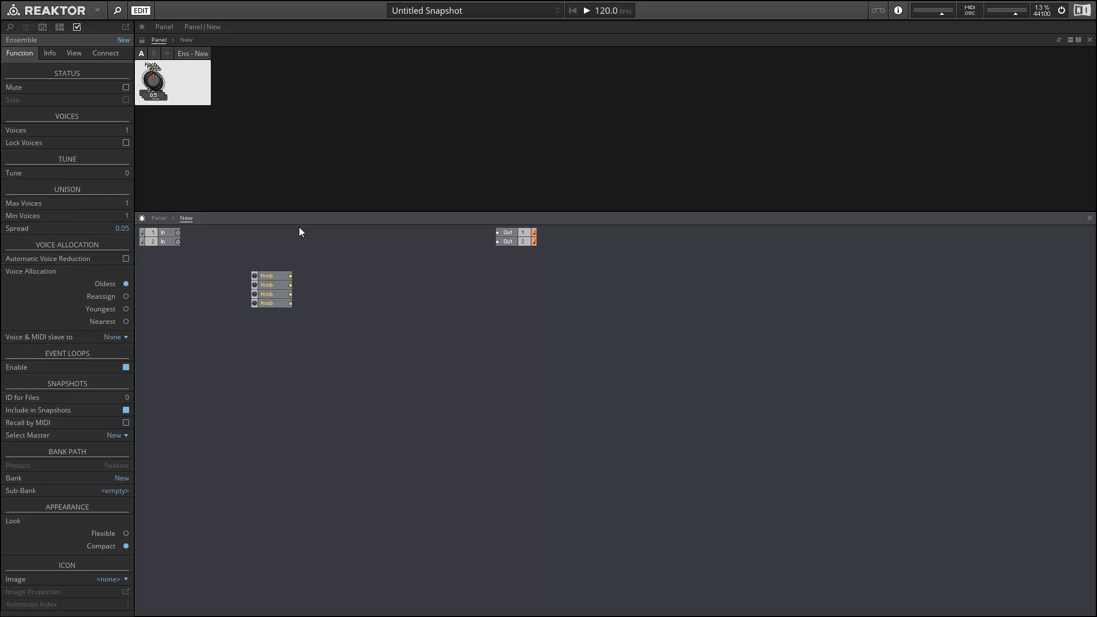
Rename the knobs Interval, Offset, Chance and Gate, and move them lower in the structure
{"action": "left_click_drag", "start_coordinate": [264, 275], "coordinate": [272, 280]}
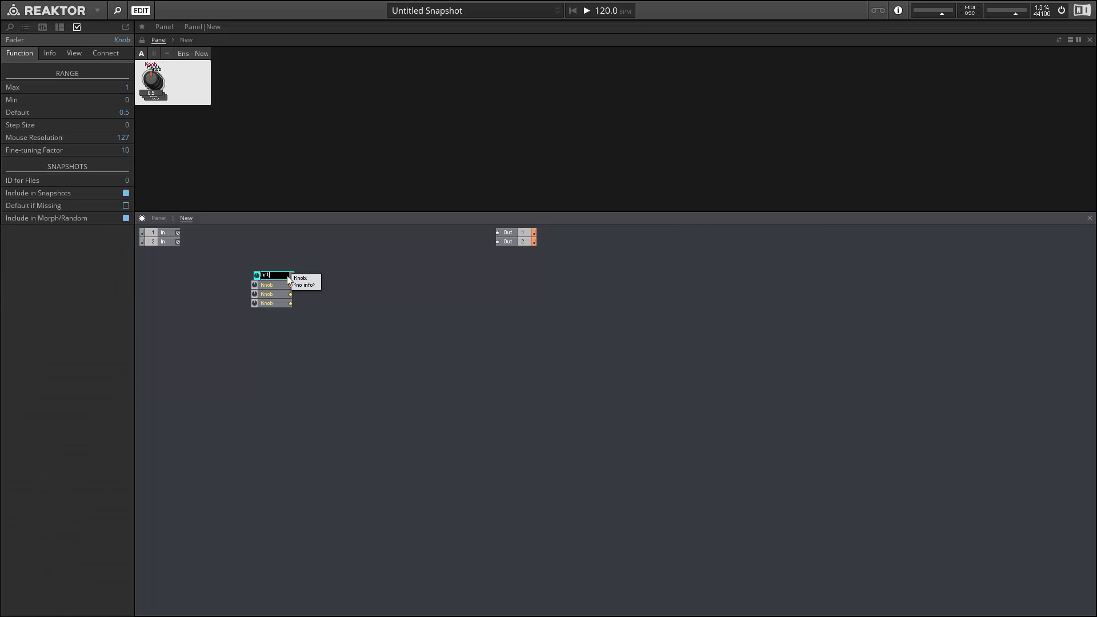
{"action": "key", "text": "Return"}
{"action": "left_click", "coordinate": [266, 285]}
{"action": "double_click", "coordinate": [266, 286]}
{"action": "type", "text": "Offset"}
{"action": "key", "text": "Return"}
{"action": "double_click", "coordinate": [268, 295]}
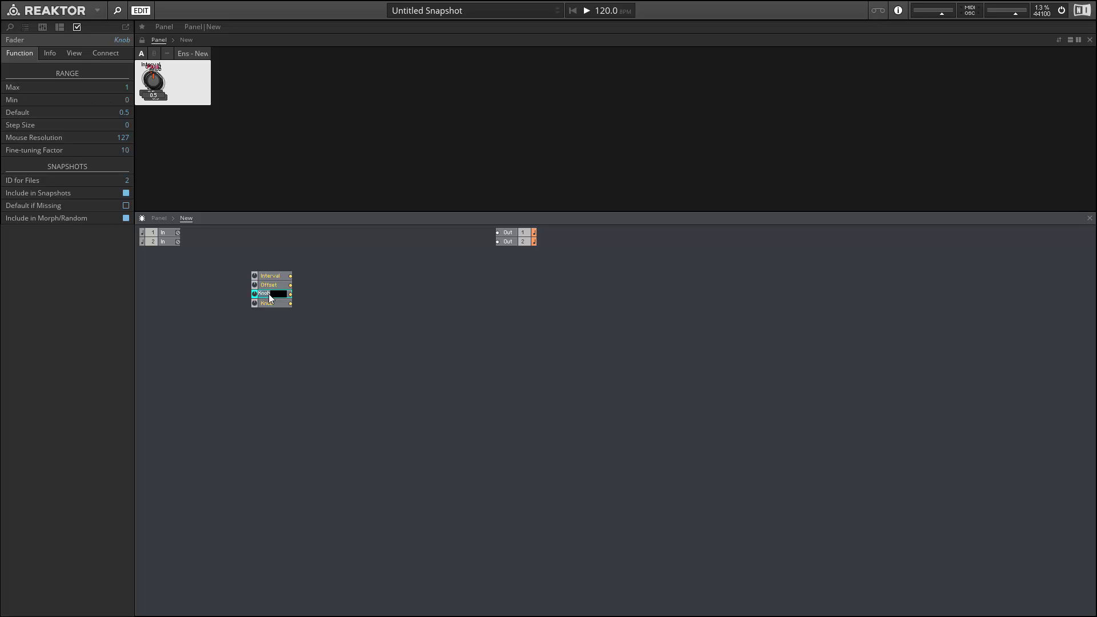
{"action": "type", "text": "Chance"}
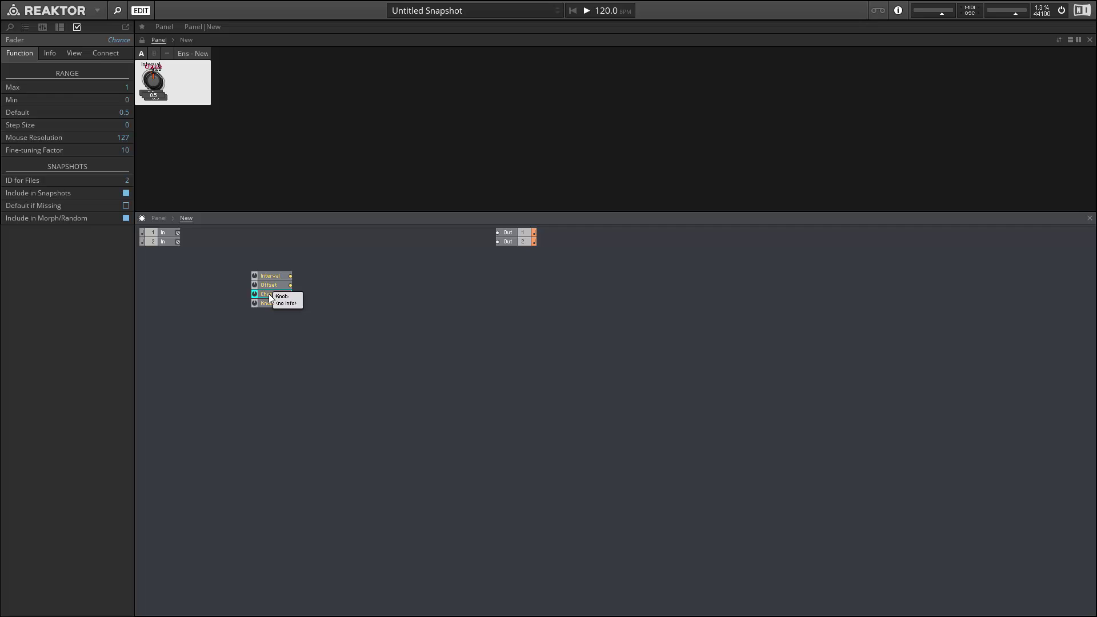
{"action": "key", "text": "Return"}
{"action": "double_click", "coordinate": [272, 303]}
{"action": "type", "text": "Gate"}
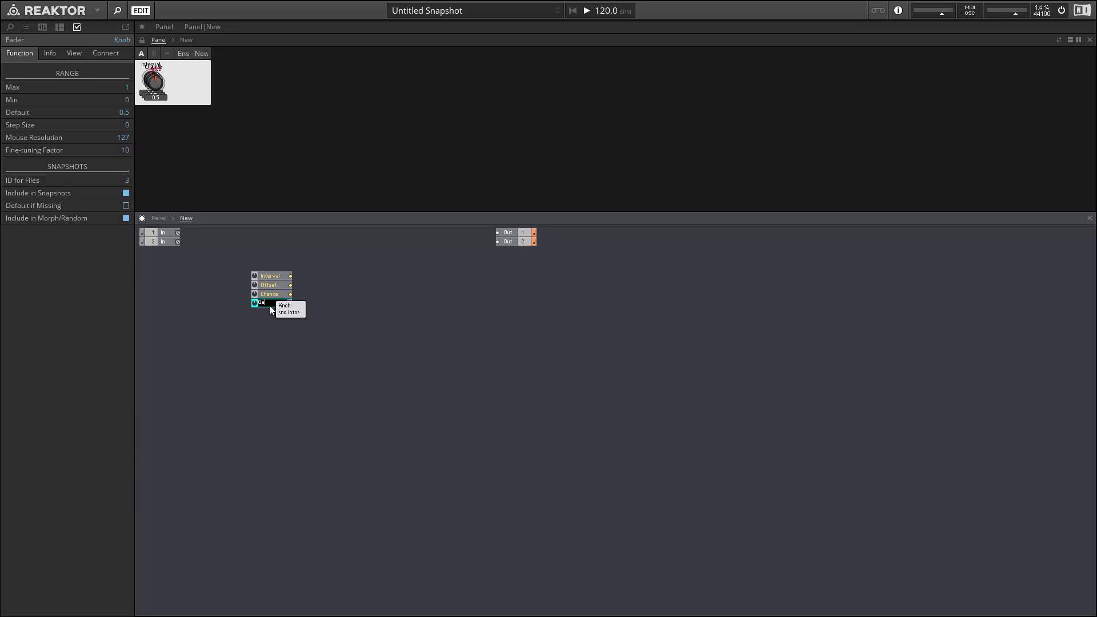
{"action": "left_click", "coordinate": [272, 330]}
{"action": "left_click_drag", "start_coordinate": [243, 272], "coordinate": [280, 375]}
{"action": "left_click", "coordinate": [150, 403]}
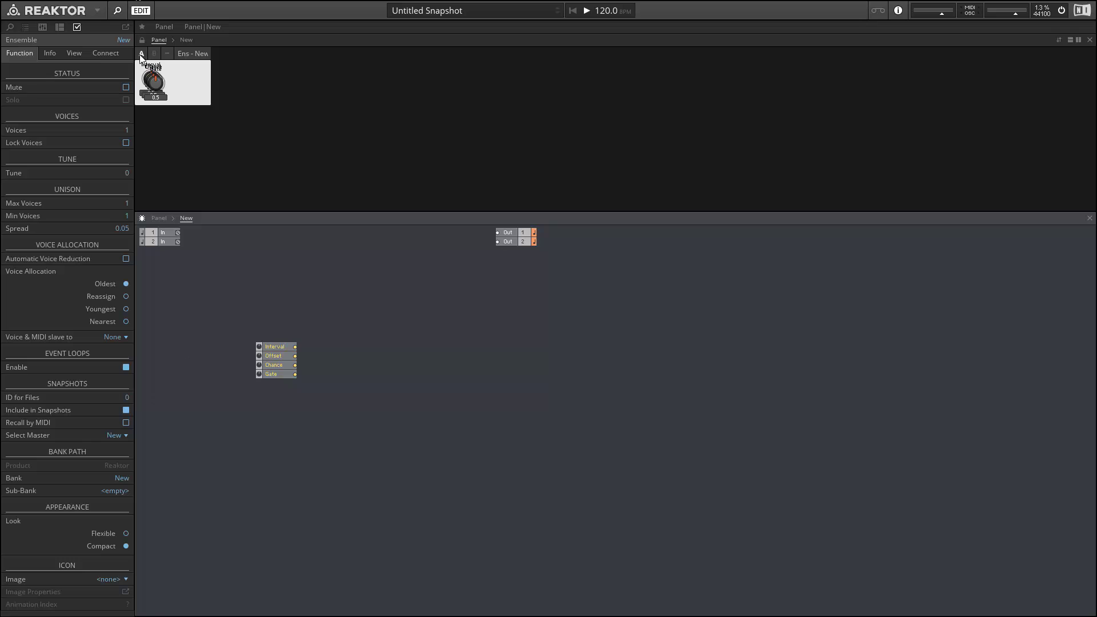
Set the Interval knob's maximum to 7 and edit its step size
{"action": "left_click_drag", "start_coordinate": [272, 350], "coordinate": [272, 348]}
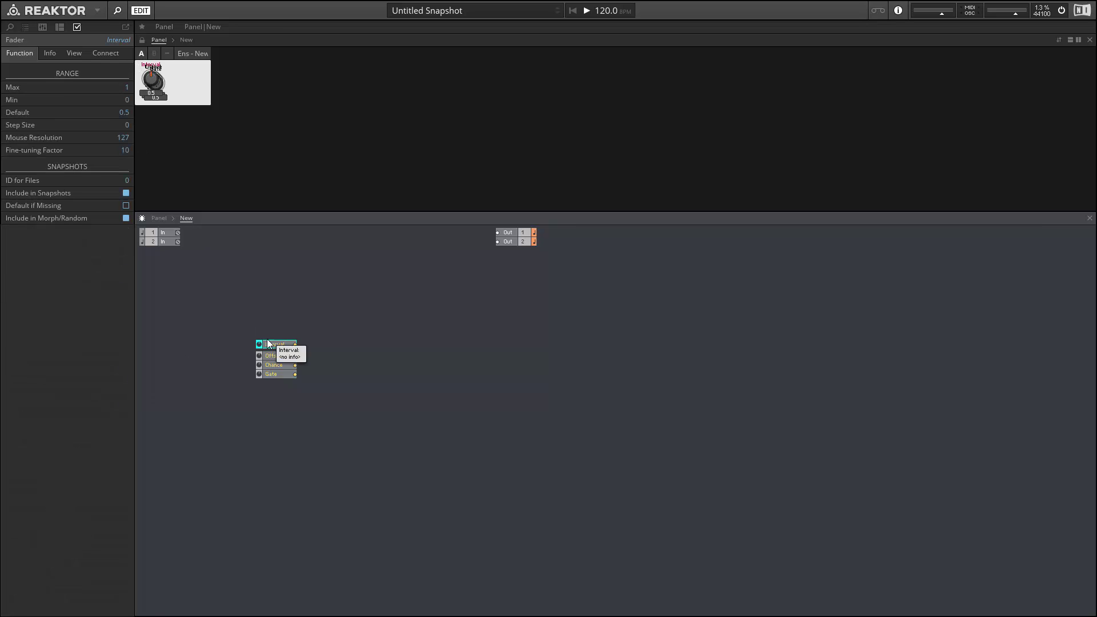
{"action": "left_click", "coordinate": [129, 87]}
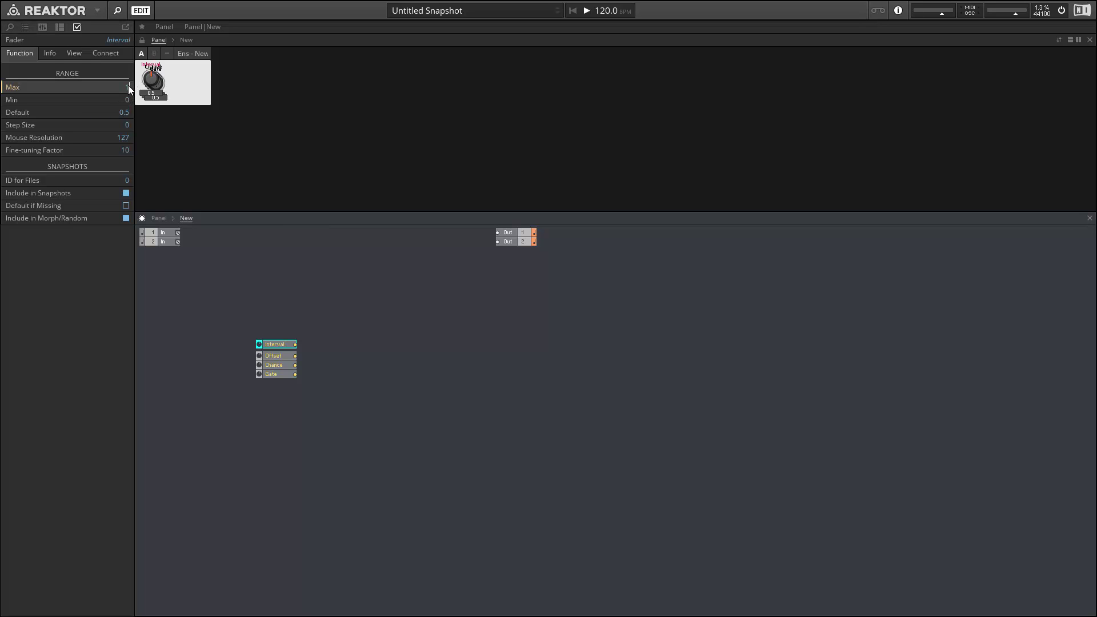
{"action": "type", "text": "7"}
{"action": "key", "text": "Return"}
{"action": "left_click", "coordinate": [125, 124]}
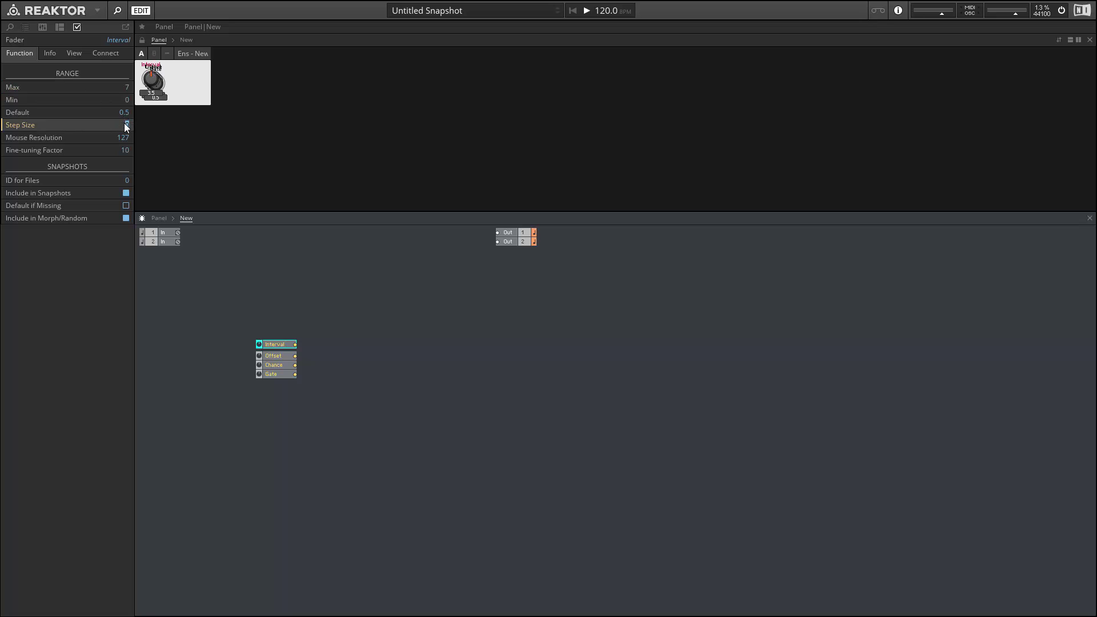
Spread the stacked knobs apart on the panel
{"action": "left_click", "coordinate": [160, 166]}
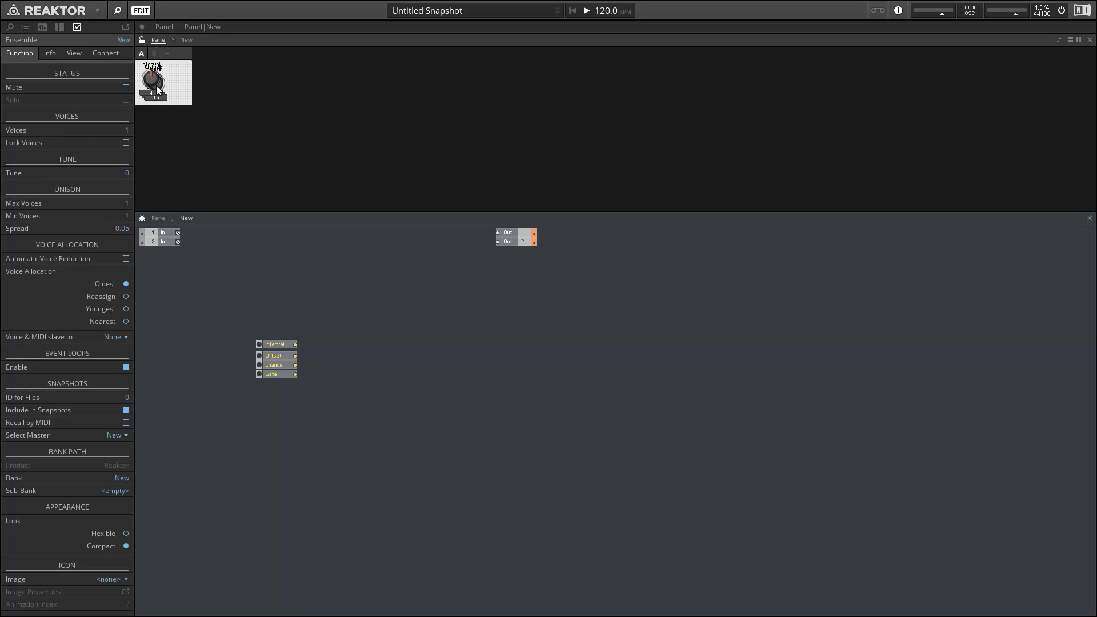
{"action": "left_click", "coordinate": [156, 85]}
{"action": "left_click_drag", "start_coordinate": [154, 83], "coordinate": [153, 132]}
{"action": "left_click", "coordinate": [184, 96]}
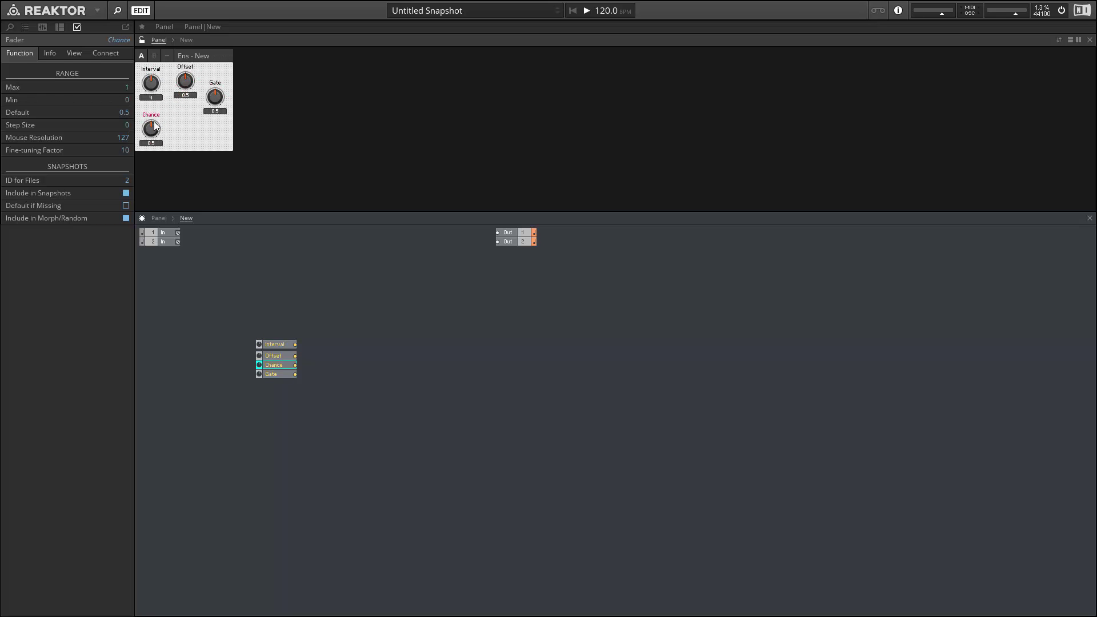
{"action": "left_click_drag", "start_coordinate": [184, 90], "coordinate": [182, 90]}
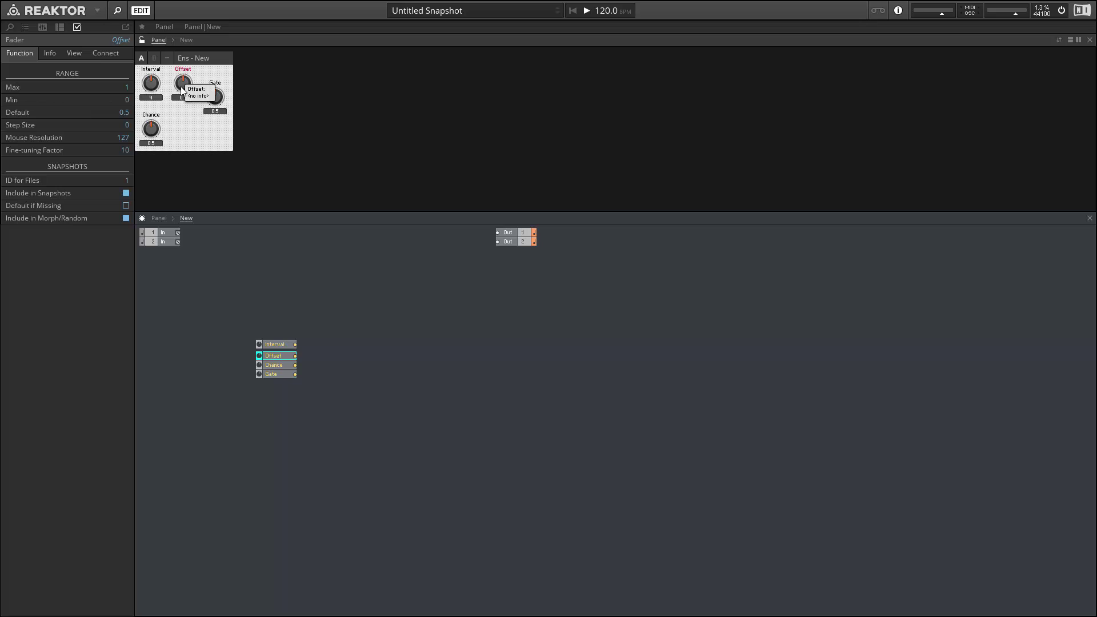
Give Offset a maximum of 15, default 1 and step size 1, then turn it to 0
{"action": "double_click", "coordinate": [126, 87]}
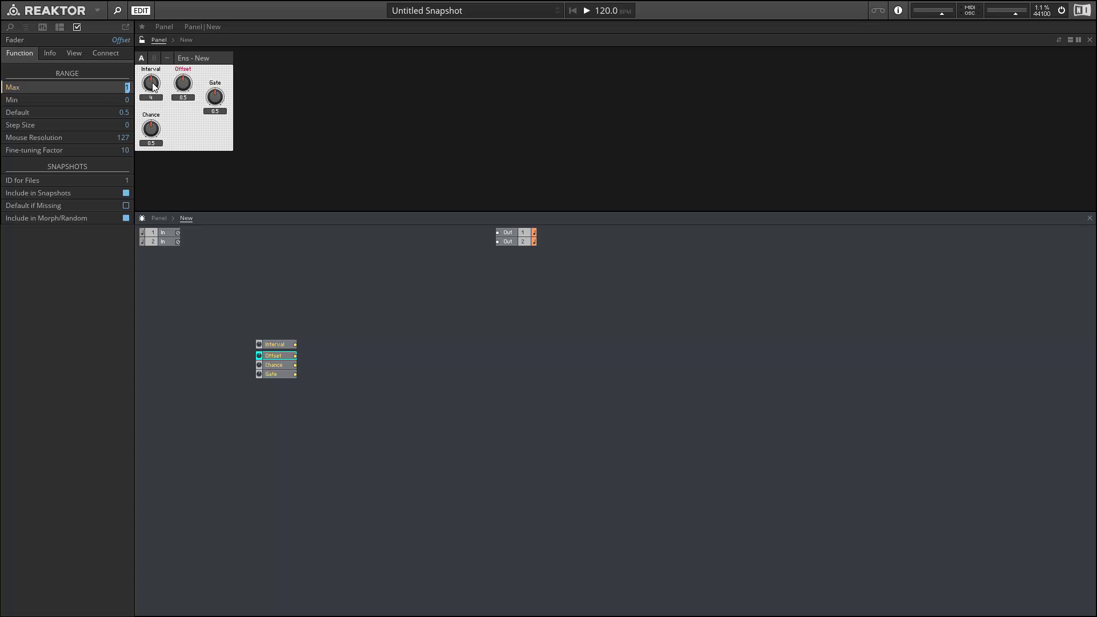
{"action": "type", "text": "15"}
{"action": "double_click", "coordinate": [121, 113]}
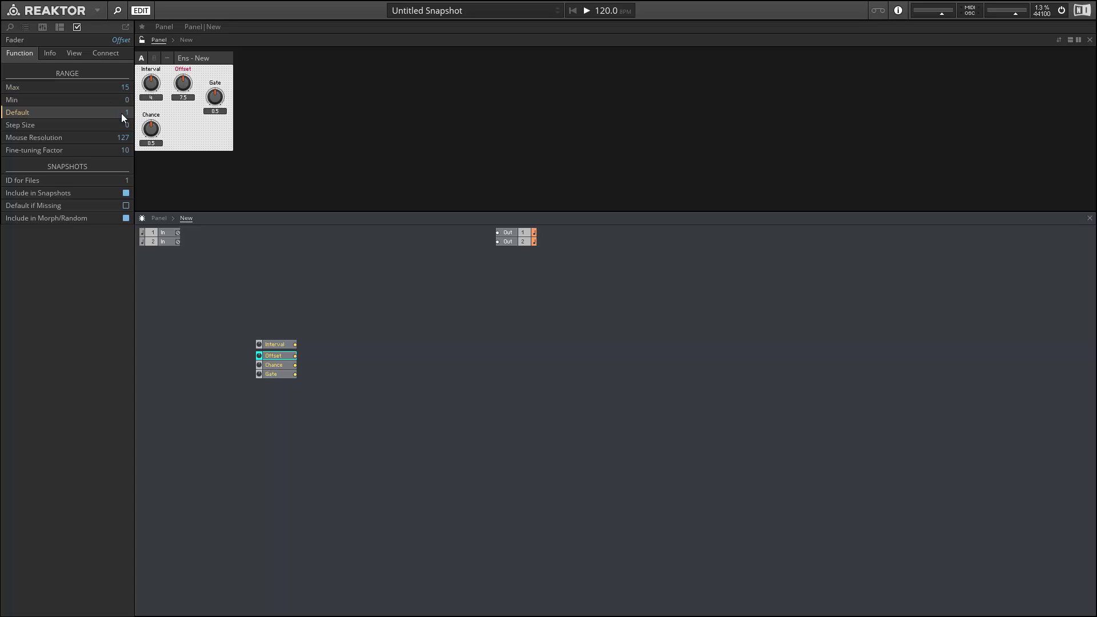
{"action": "key", "text": "Return"}
{"action": "left_click", "coordinate": [147, 38]}
{"action": "left_click", "coordinate": [140, 40]}
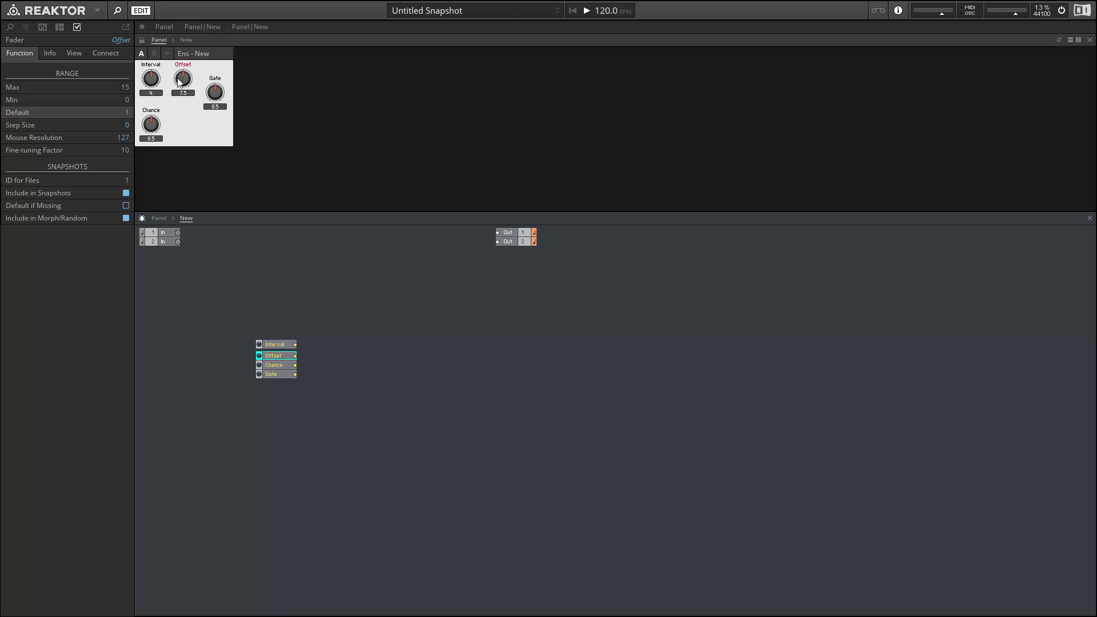
{"action": "left_click_drag", "start_coordinate": [178, 82], "coordinate": [179, 78]}
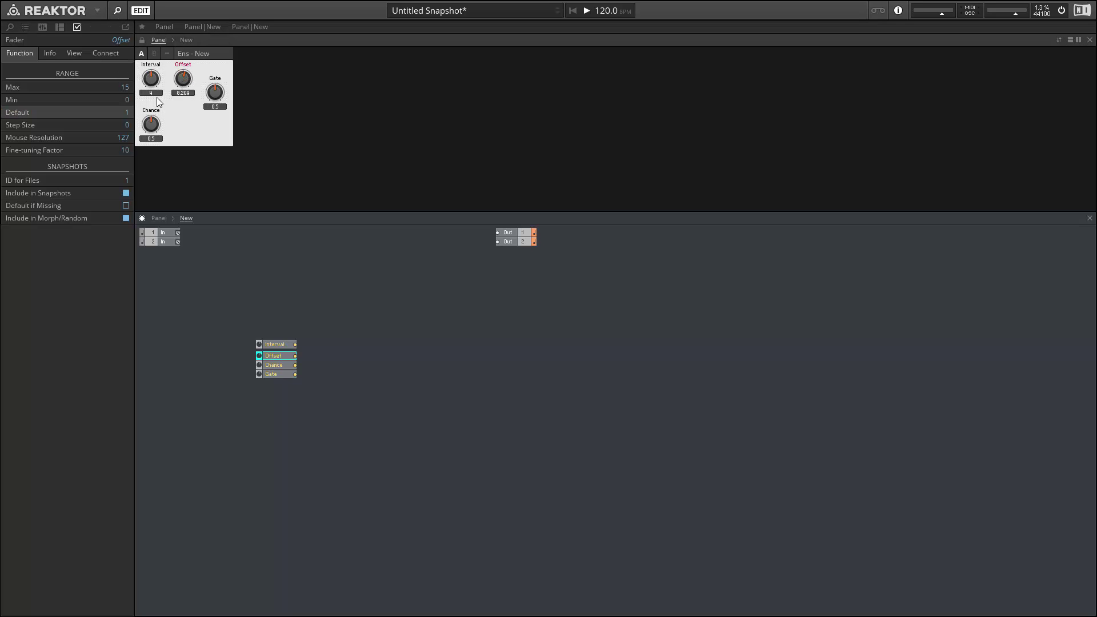
{"action": "left_click", "coordinate": [125, 115]}
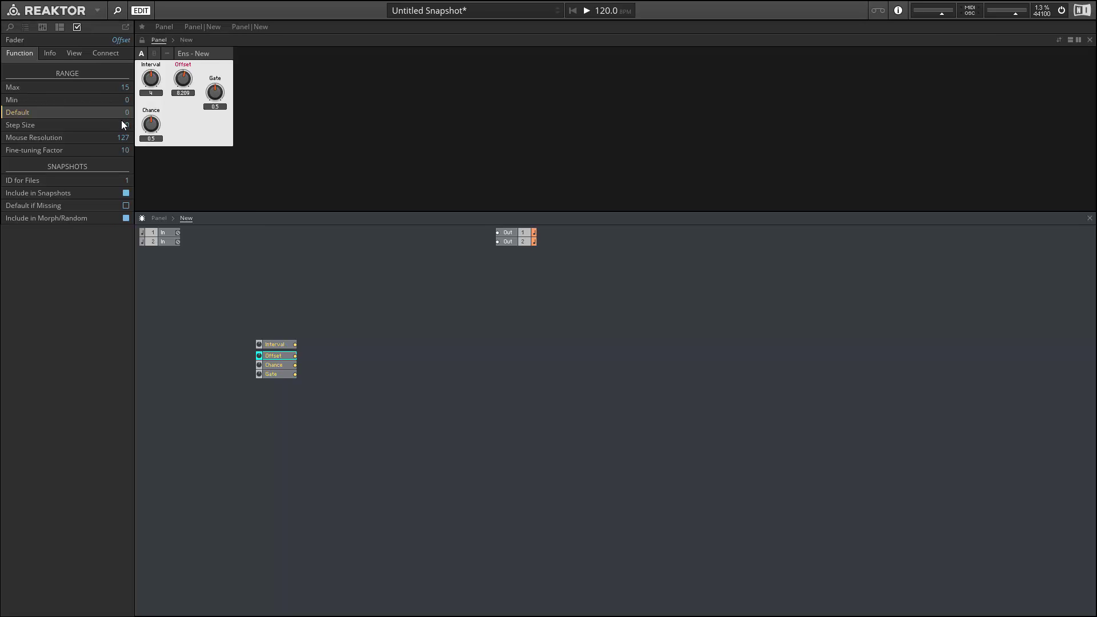
{"action": "left_click", "coordinate": [125, 125]}
{"action": "left_click", "coordinate": [182, 81]}
{"action": "mouse_move", "coordinate": [182, 81]}
{"action": "left_mouse_down"}
{"action": "mouse_move", "coordinate": [191, 96]}
{"action": "mouse_move", "coordinate": [187, 84]}
{"action": "left_mouse_up"}
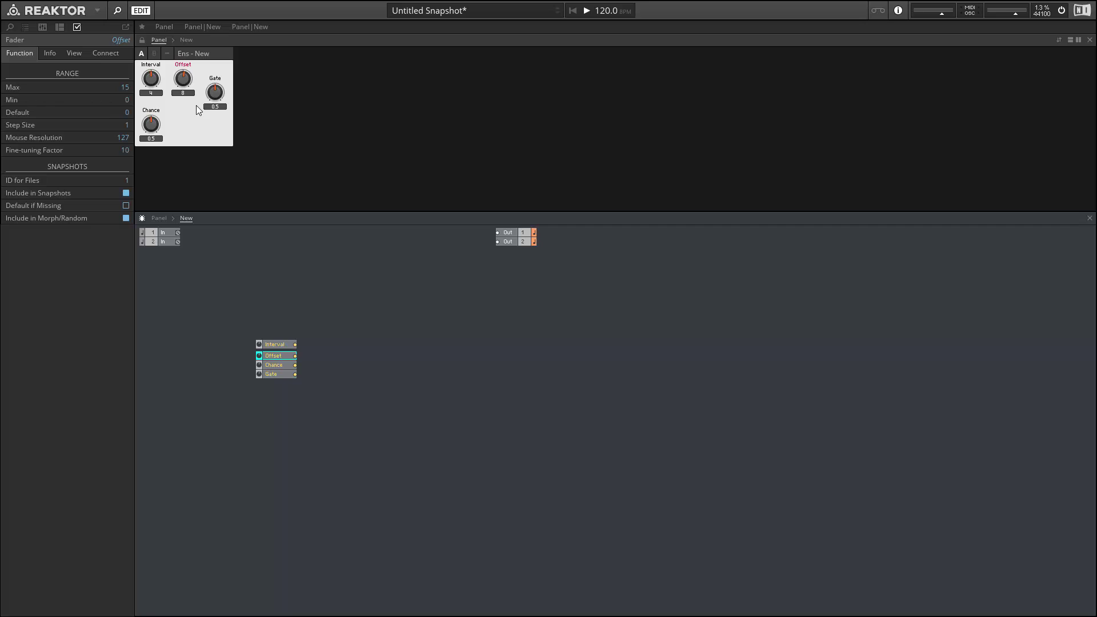
Set Gate to maximum 18 with step size 1, turn it to 10, and place it beside Chance
{"action": "left_click", "coordinate": [217, 96]}
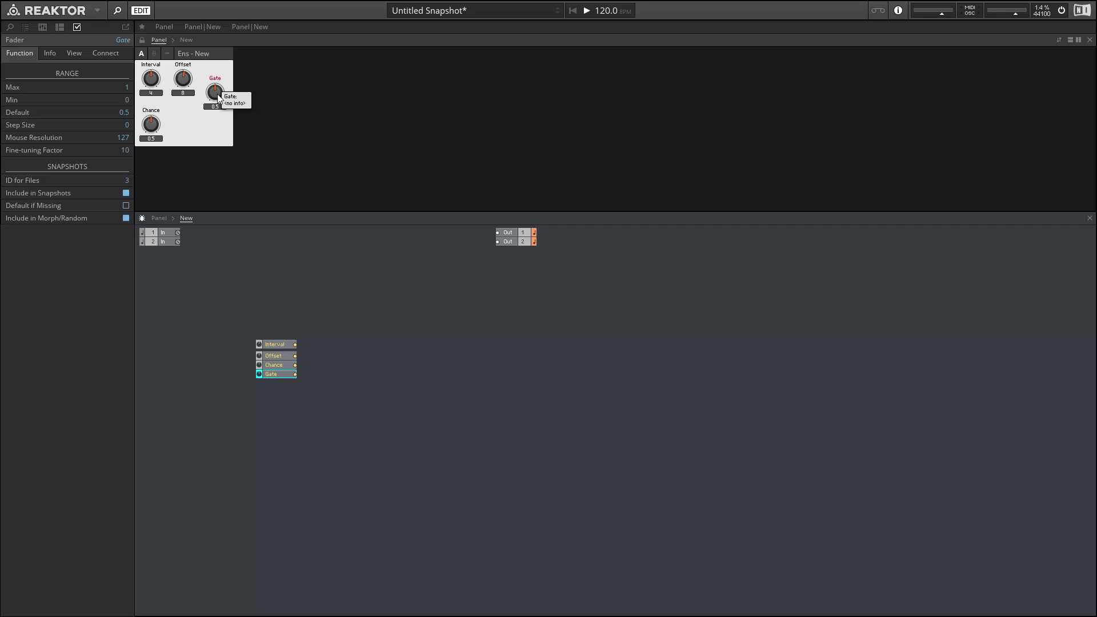
{"action": "left_click", "coordinate": [113, 89]}
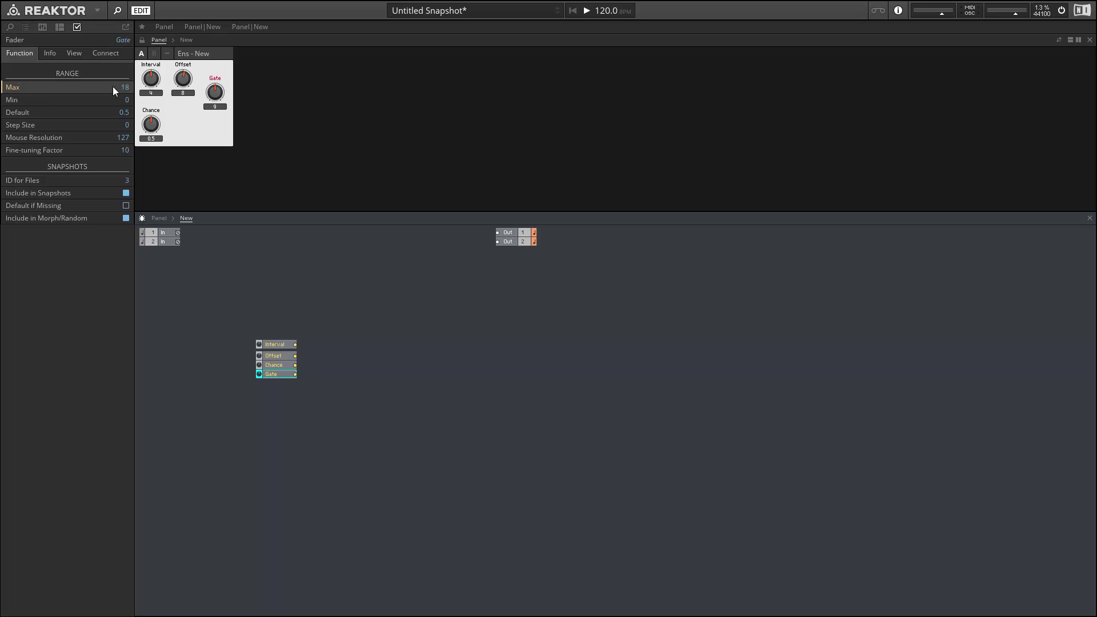
{"action": "left_click", "coordinate": [125, 124]}
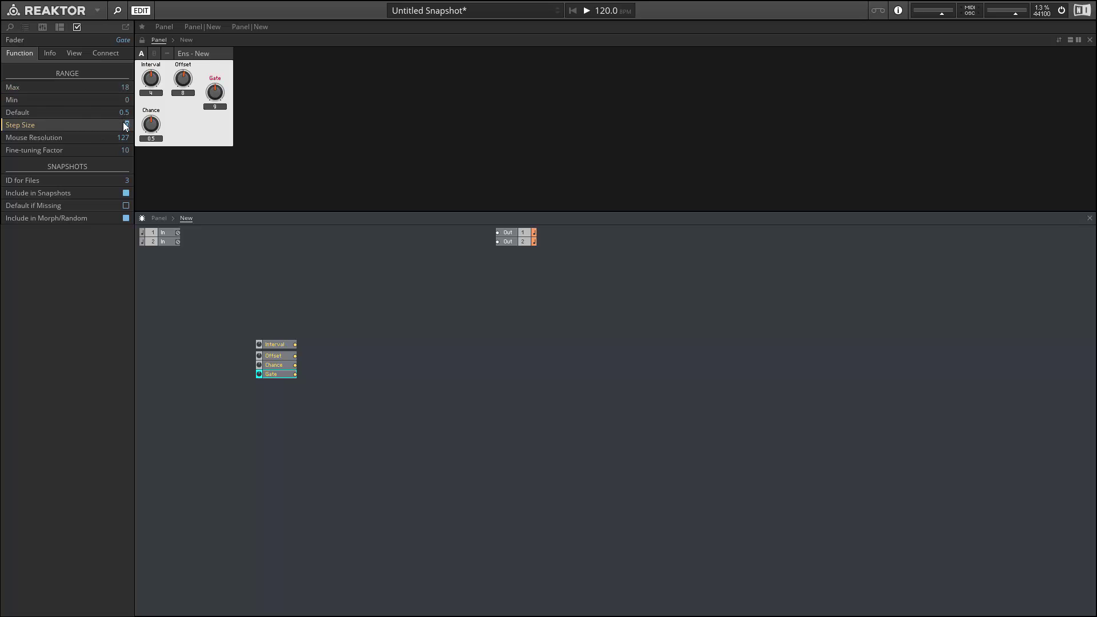
{"action": "type", "text": "1"}
{"action": "key", "text": "Return"}
{"action": "left_click_drag", "start_coordinate": [220, 103], "coordinate": [186, 128]}
{"action": "left_click", "coordinate": [143, 40]}
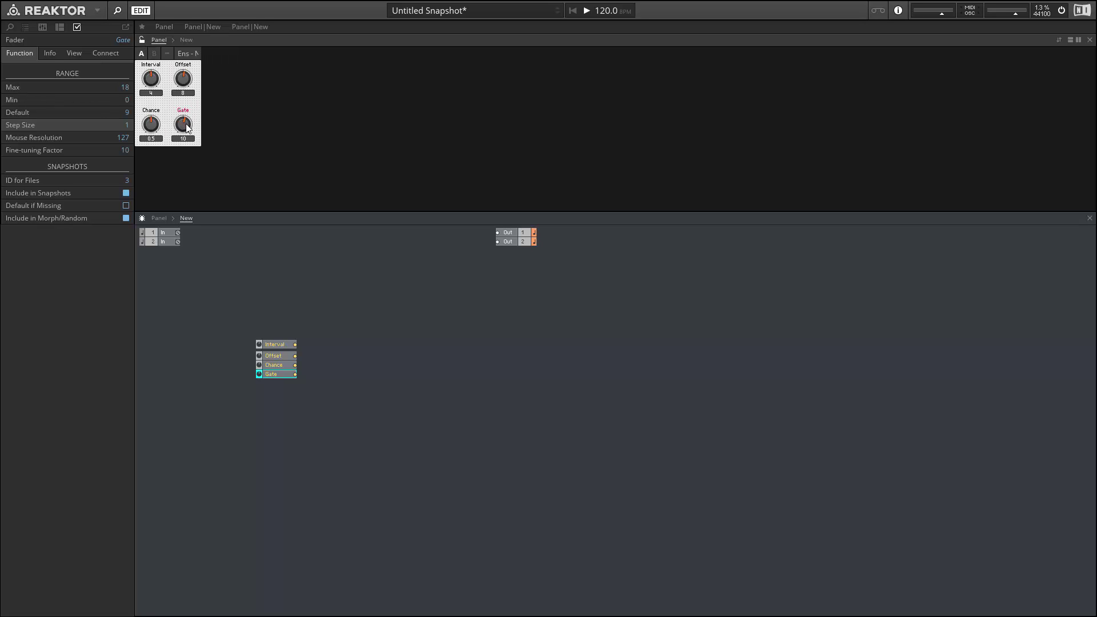
{"action": "left_click", "coordinate": [142, 41]}
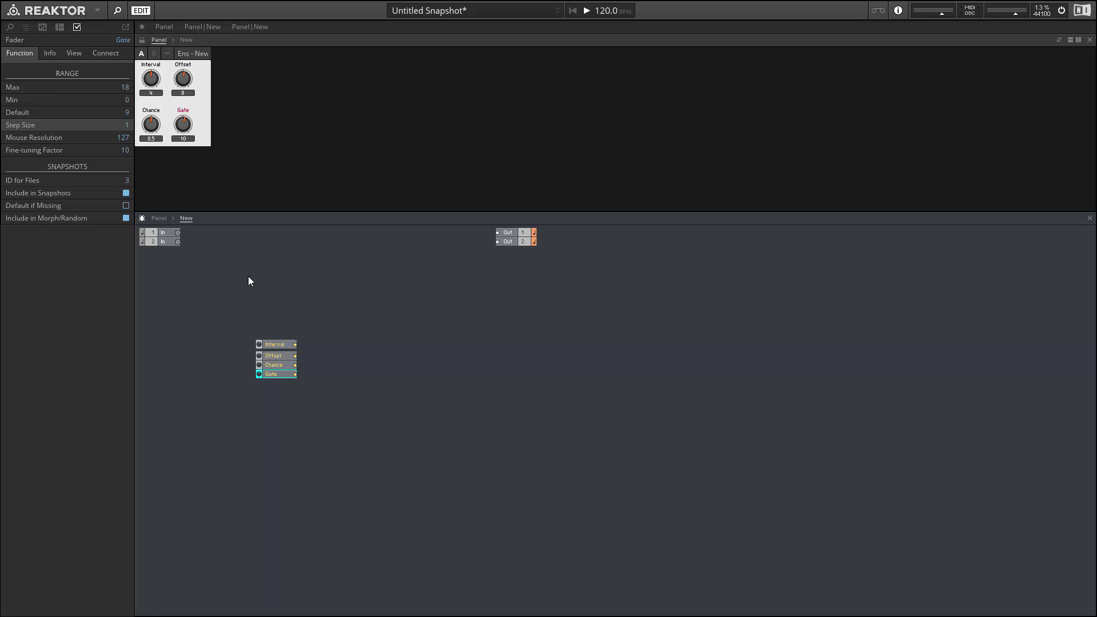
Add an always-active Multi Text module wired from the Interval knob
{"action": "right_click", "coordinate": [347, 297]}
{"action": "mouse_move", "coordinate": [400, 304]}
{"action": "mouse_move", "coordinate": [503, 305]}
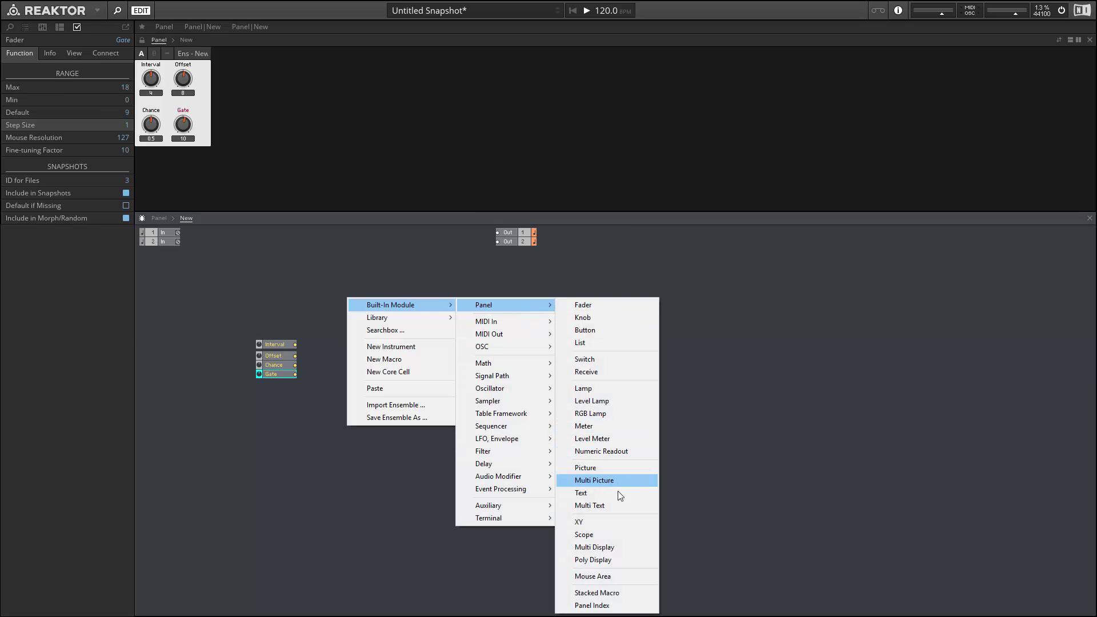
{"action": "left_click", "coordinate": [597, 505]}
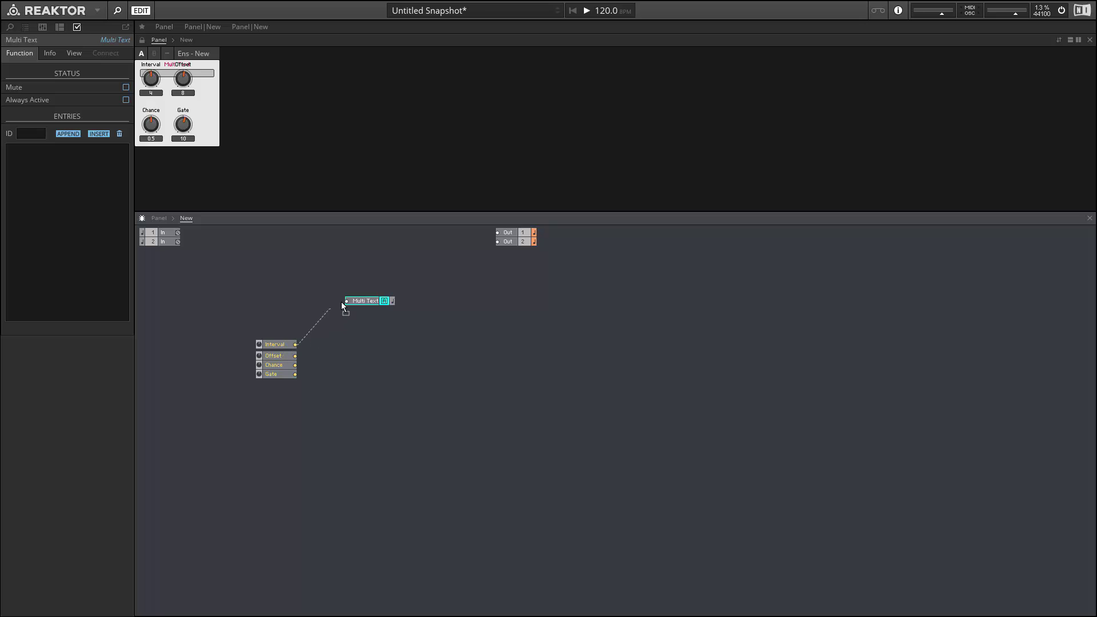
{"action": "left_click_drag", "start_coordinate": [342, 306], "coordinate": [336, 343]}
{"action": "left_click", "coordinate": [125, 100]}
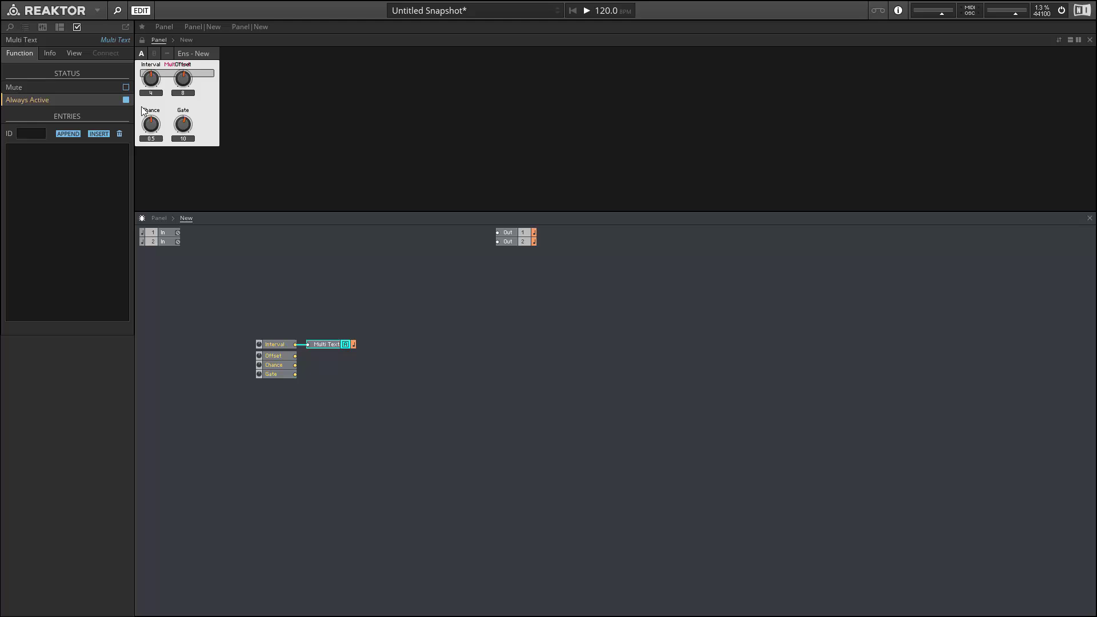
Enter the first interval names 1/16, 1/8 and 1/4 in the Multi Text list
{"action": "left_click", "coordinate": [64, 135]}
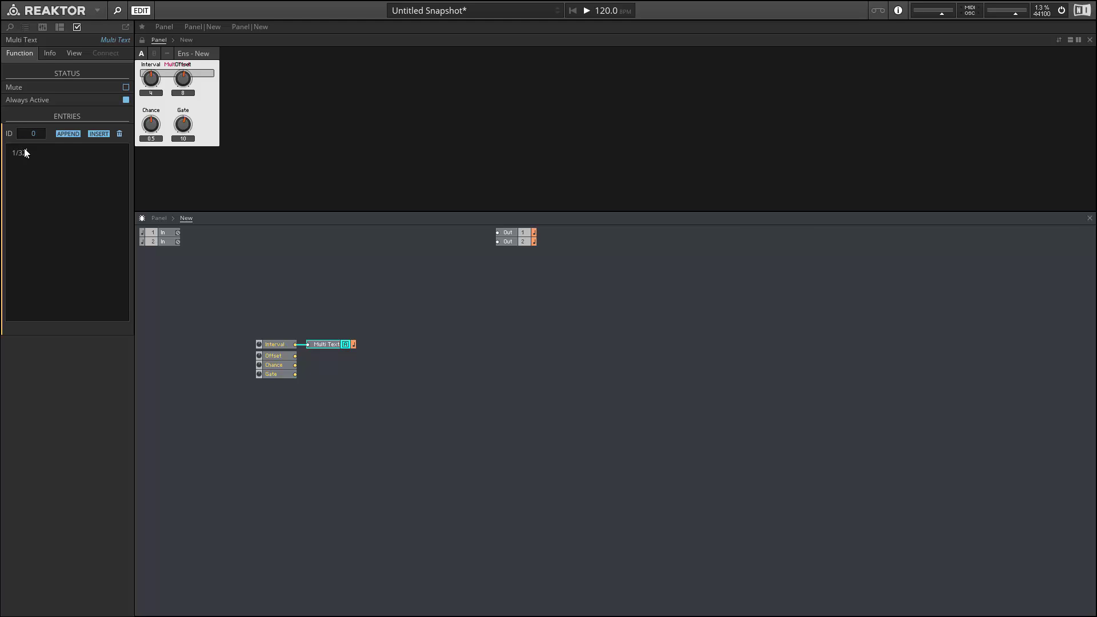
{"action": "left_click", "coordinate": [68, 136]}
{"action": "type", "text": "1/16"}
{"action": "left_click", "coordinate": [68, 136]}
{"action": "type", "text": "1/8"}
{"action": "left_click", "coordinate": [67, 136]}
{"action": "type", "text": "1/4"}
Add the 1/2, 1 Bar and 2 Bars entries and place the display beside Offset on the panel
{"action": "left_click", "coordinate": [68, 136]}
{"action": "type", "text": "1"}
{"action": "left_click", "coordinate": [67, 135]}
{"action": "type", "text": "1 Bar"}
{"action": "left_click", "coordinate": [67, 135]}
{"action": "type", "text": "2 Ba"}
{"action": "left_click", "coordinate": [62, 133]}
{"action": "type", "text": "4"}
{"action": "left_click", "coordinate": [142, 41]}
{"action": "left_click_drag", "start_coordinate": [212, 73], "coordinate": [272, 99]}
Hide the Multi Text's label, set its width to 40, and move it between the knob rows
{"action": "left_click", "coordinate": [81, 52]}
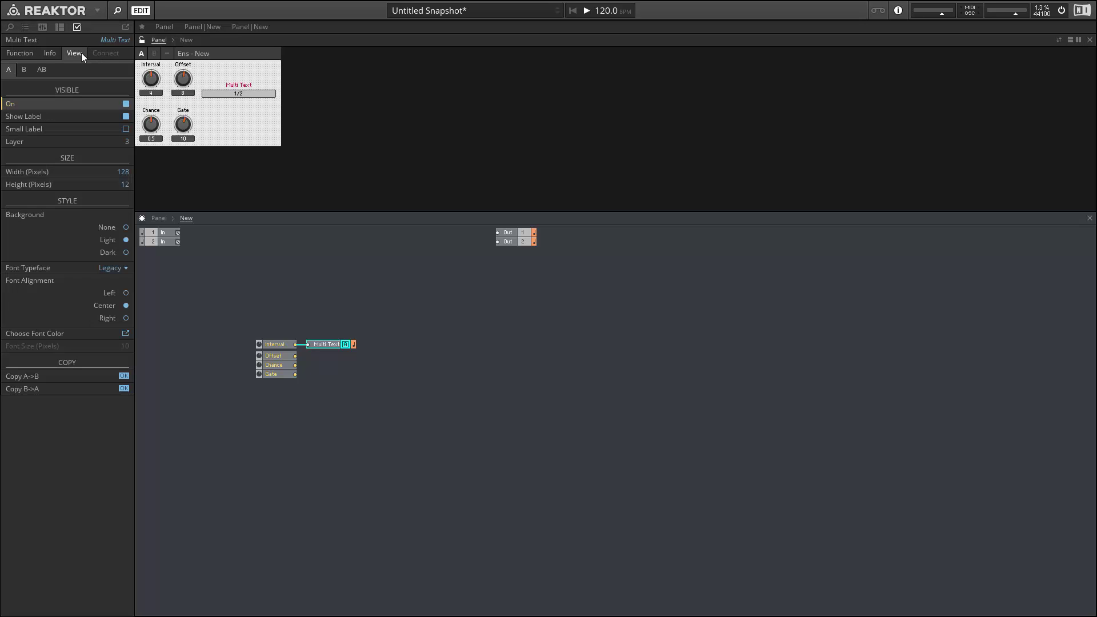
{"action": "left_click", "coordinate": [125, 116]}
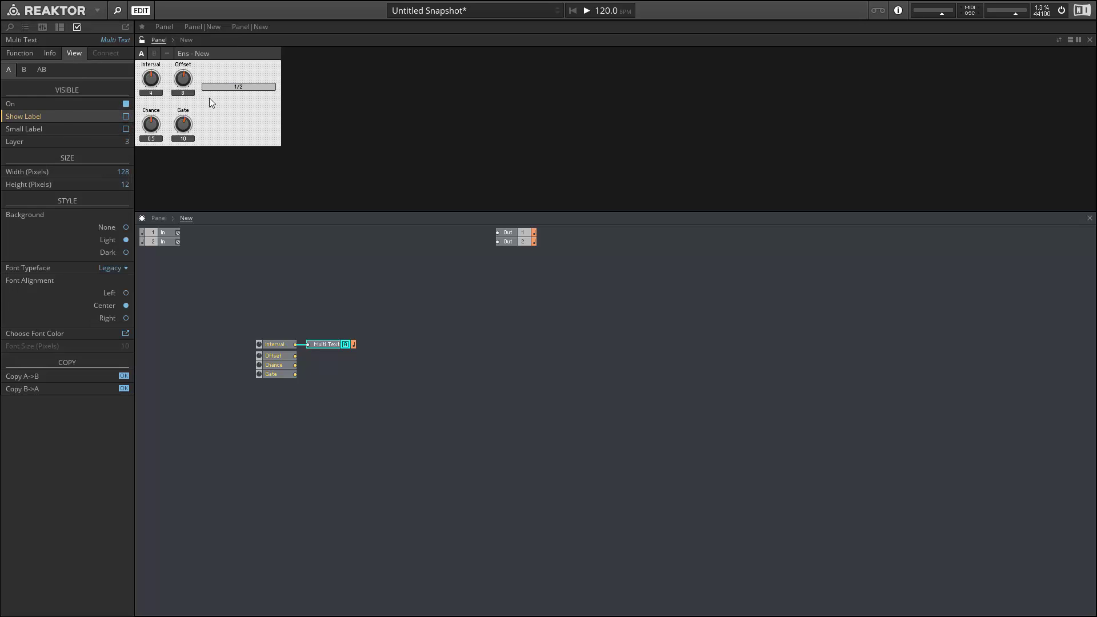
{"action": "left_click_drag", "start_coordinate": [230, 87], "coordinate": [170, 106]}
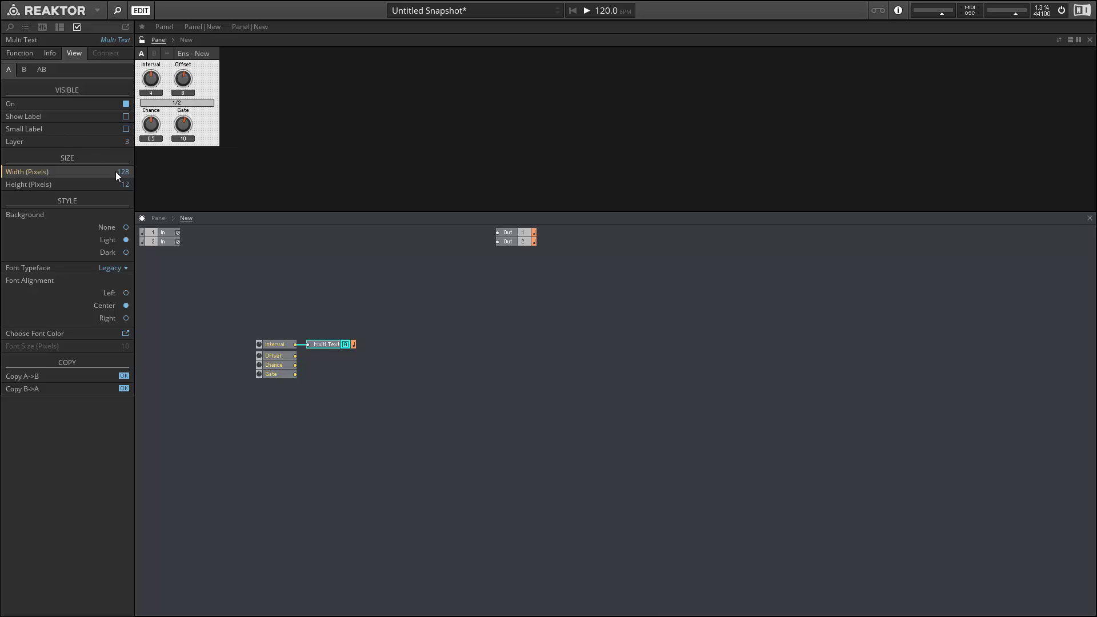
{"action": "type", "text": "40"}
{"action": "key", "text": "Return"}
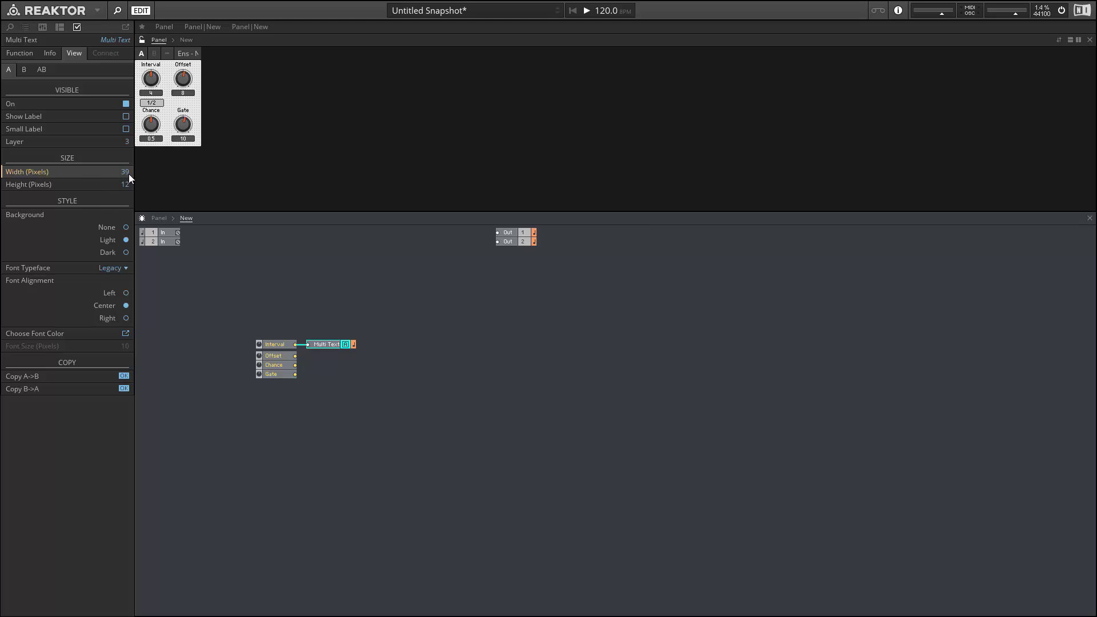
{"action": "scroll", "coordinate": [129, 176], "scroll_direction": "down", "scroll_amount": 1}
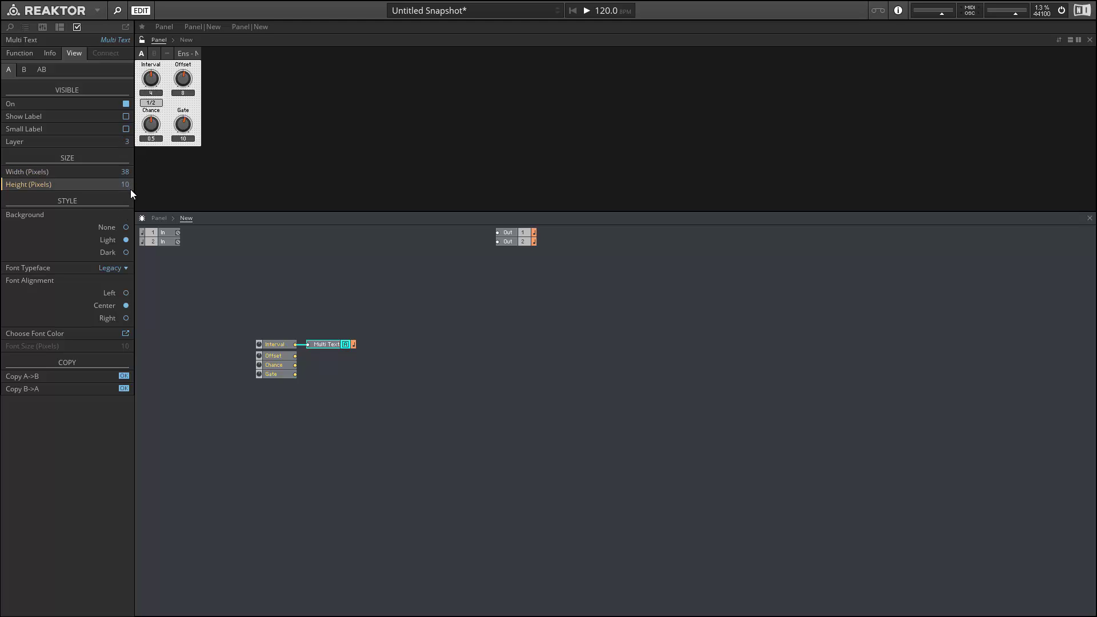
{"action": "scroll", "coordinate": [130, 190], "scroll_direction": "down", "scroll_amount": 2}
Hide the Interval knob's own value and place the readout directly beneath it
{"action": "left_click", "coordinate": [151, 79]}
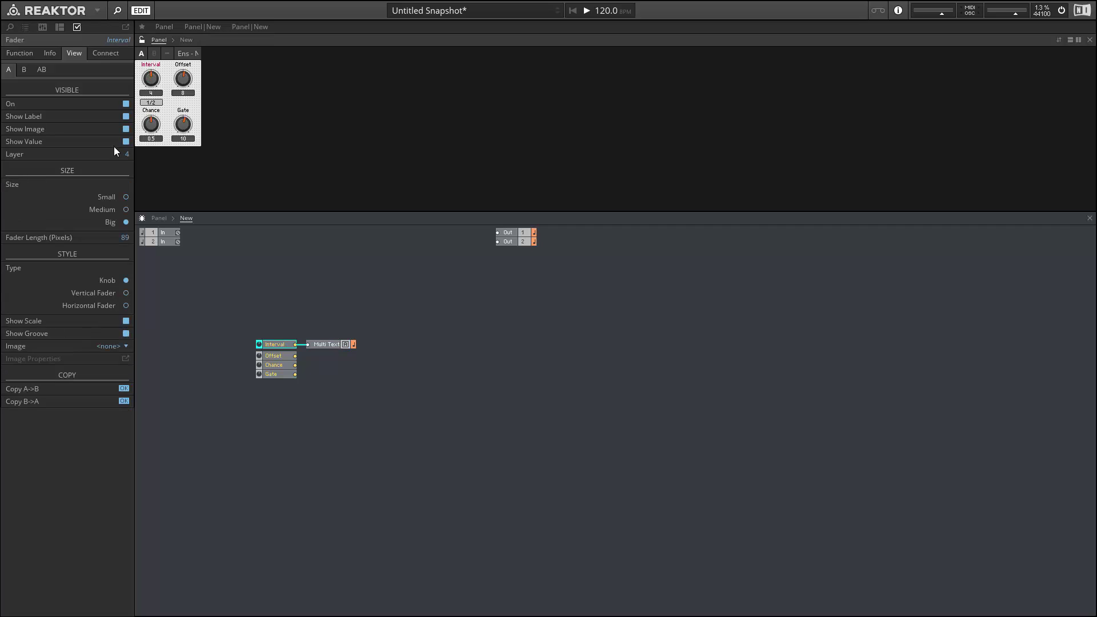
{"action": "left_click", "coordinate": [126, 141]}
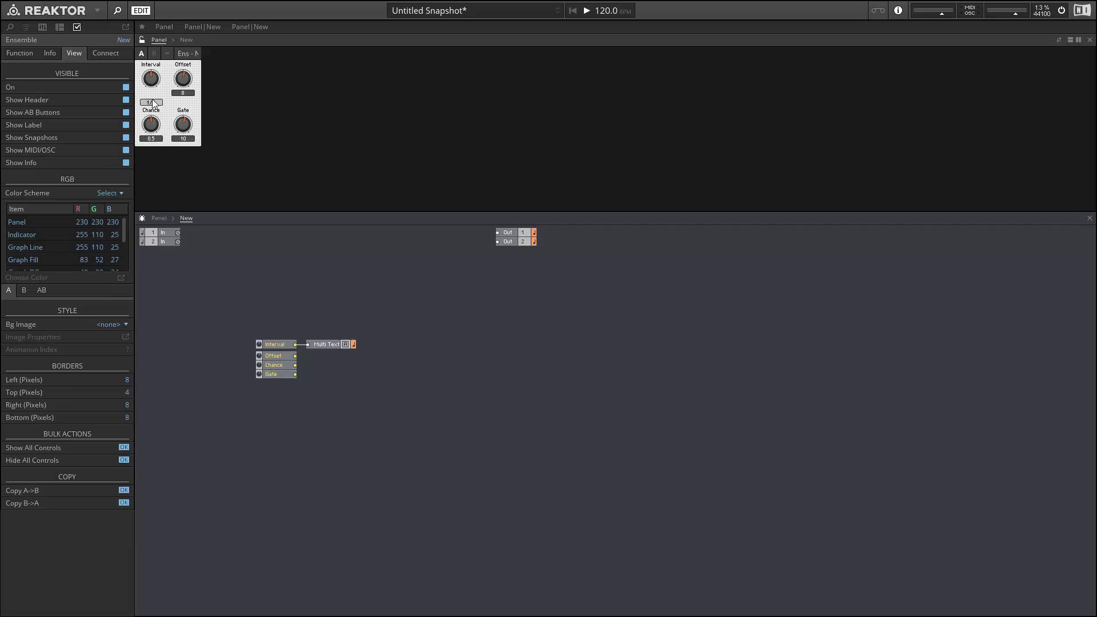
{"action": "left_click_drag", "start_coordinate": [154, 103], "coordinate": [177, 49]}
{"action": "left_click", "coordinate": [141, 40]}
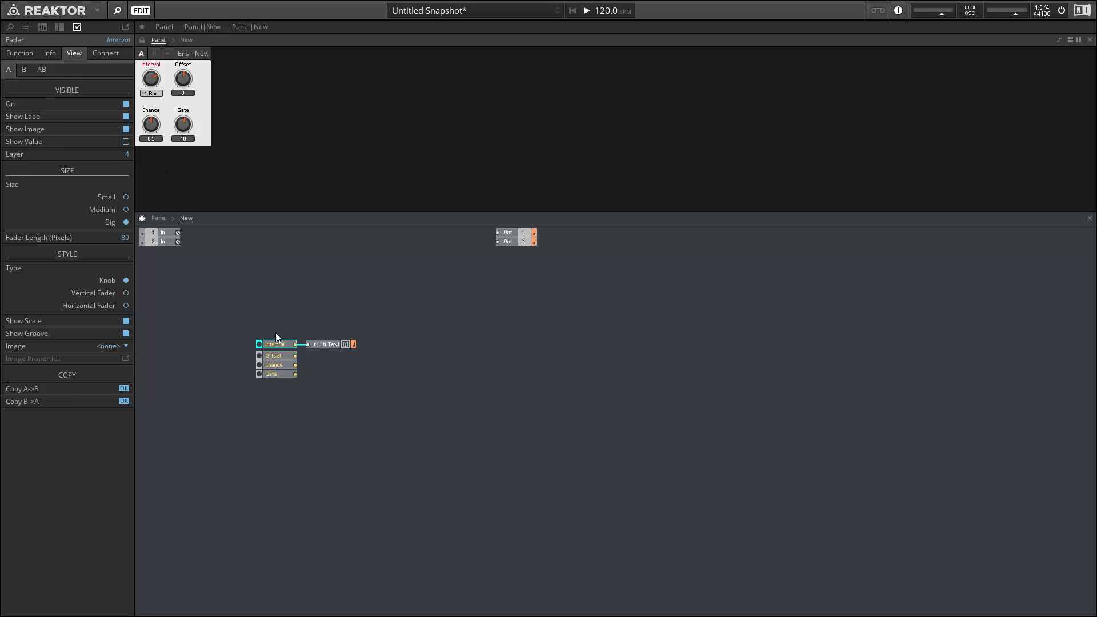
{"action": "left_click_drag", "start_coordinate": [321, 348], "coordinate": [334, 349]}
{"action": "left_click", "coordinate": [327, 365]}
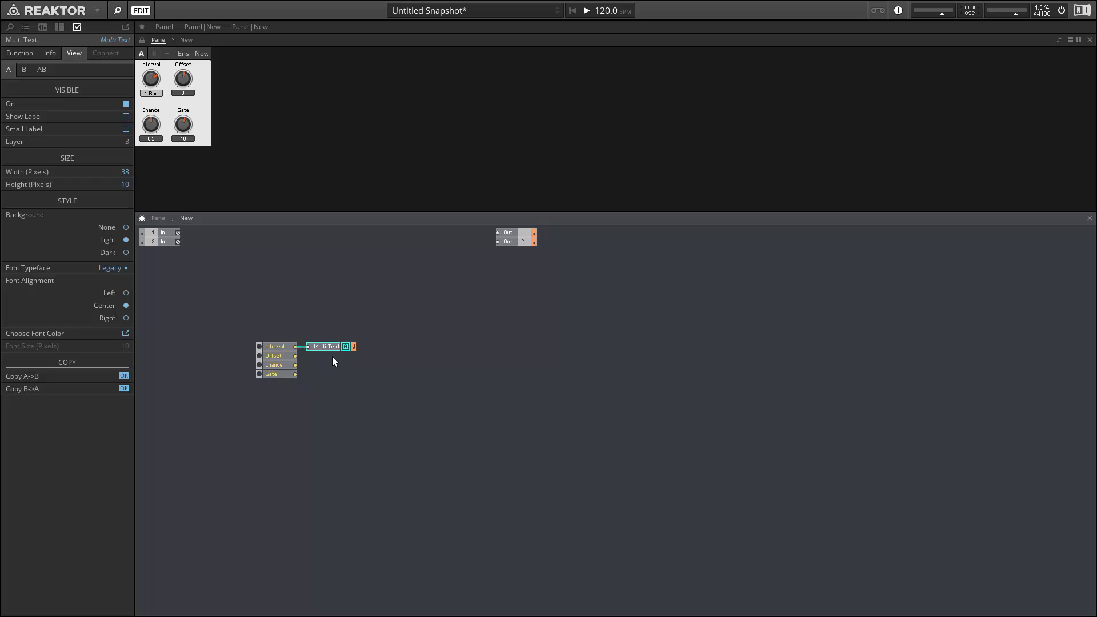
Duplicate the Multi Text and clear all its copied entries
{"action": "key", "text": "Down"}
{"action": "key", "text": "Right"}
{"action": "left_click", "coordinate": [19, 52]}
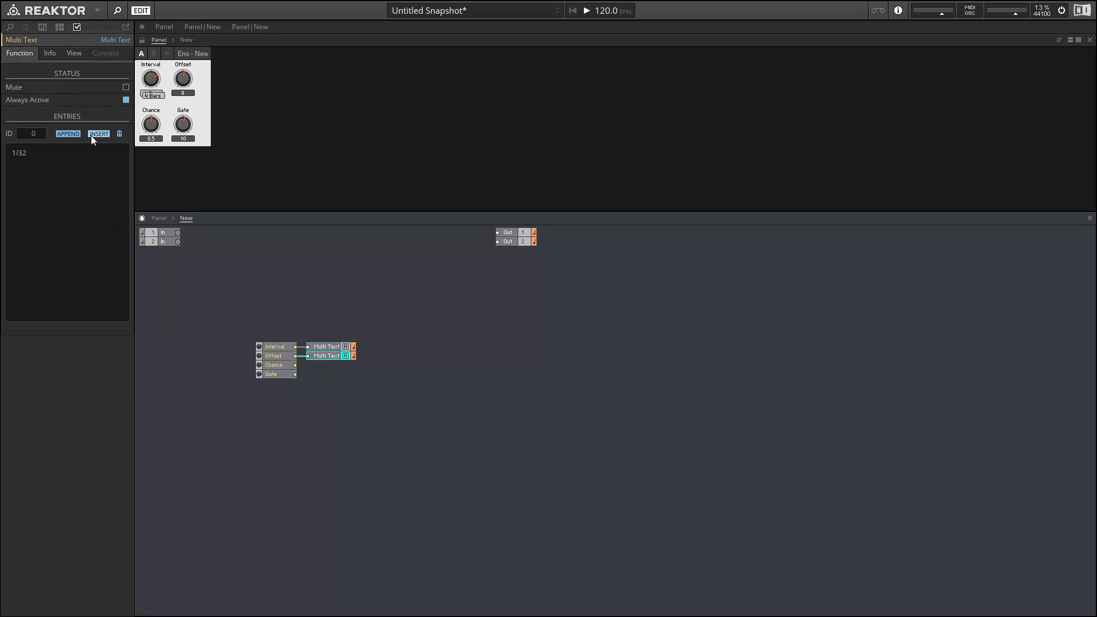
{"action": "left_click", "coordinate": [120, 133]}
{"action": "left_click", "coordinate": [120, 134]}
{"action": "left_click", "coordinate": [120, 133]}
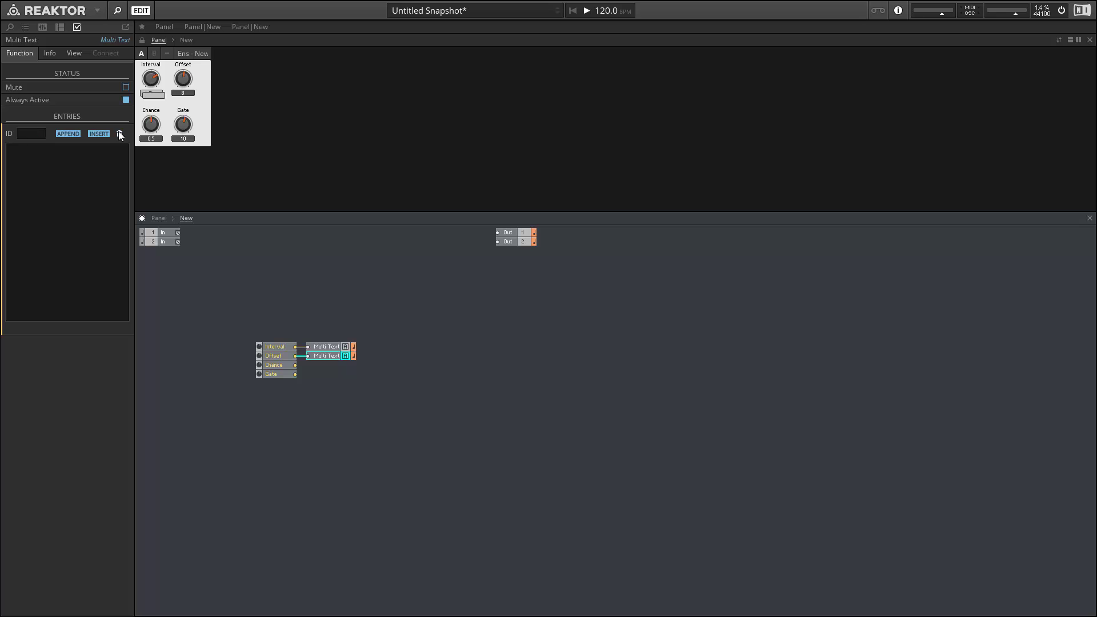
Start a fresh entry list with 1/16 through 5/16
{"action": "left_click", "coordinate": [65, 134]}
{"action": "type", "text": "1/16"}
{"action": "key", "text": "Left"}
{"action": "key", "text": "shift+Left"}
{"action": "key", "text": "shift+Left"}
{"action": "key", "text": "shift+Left"}
{"action": "left_click", "coordinate": [64, 133]}
{"action": "left_click", "coordinate": [64, 134]}
{"action": "type", "text": "3/16"}
{"action": "left_click", "coordinate": [74, 132]}
{"action": "type", "text": "4/16"}
{"action": "left_click", "coordinate": [72, 132]}
{"action": "type", "text": "5/16"}
{"action": "left_click", "coordinate": [72, 132]}
Append the entries 6/16 through 10/16
{"action": "type", "text": "6/16"}
{"action": "left_click", "coordinate": [72, 132]}
{"action": "type", "text": "7/16"}
{"action": "left_click", "coordinate": [73, 135]}
{"action": "type", "text": "8/16"}
{"action": "left_click", "coordinate": [73, 135]}
{"action": "type", "text": "9/16"}
{"action": "left_click", "coordinate": [73, 135]}
{"action": "type", "text": "10/16"}
{"action": "left_click", "coordinate": [73, 135]}
Append the entries 11/16 through 15/16
{"action": "type", "text": "11/16"}
{"action": "left_click", "coordinate": [73, 134]}
{"action": "type", "text": "12/16"}
{"action": "left_click", "coordinate": [73, 134]}
{"action": "type", "text": "13/16"}
{"action": "left_click", "coordinate": [73, 134]}
{"action": "type", "text": "14/16"}
{"action": "left_click", "coordinate": [73, 134]}
{"action": "type", "text": "15/16"}
Place the sixteenths readout under Offset, hide Offset's own value, and turn Offset to 10/16
{"action": "left_click", "coordinate": [142, 41]}
{"action": "left_click_drag", "start_coordinate": [156, 98], "coordinate": [186, 107]}
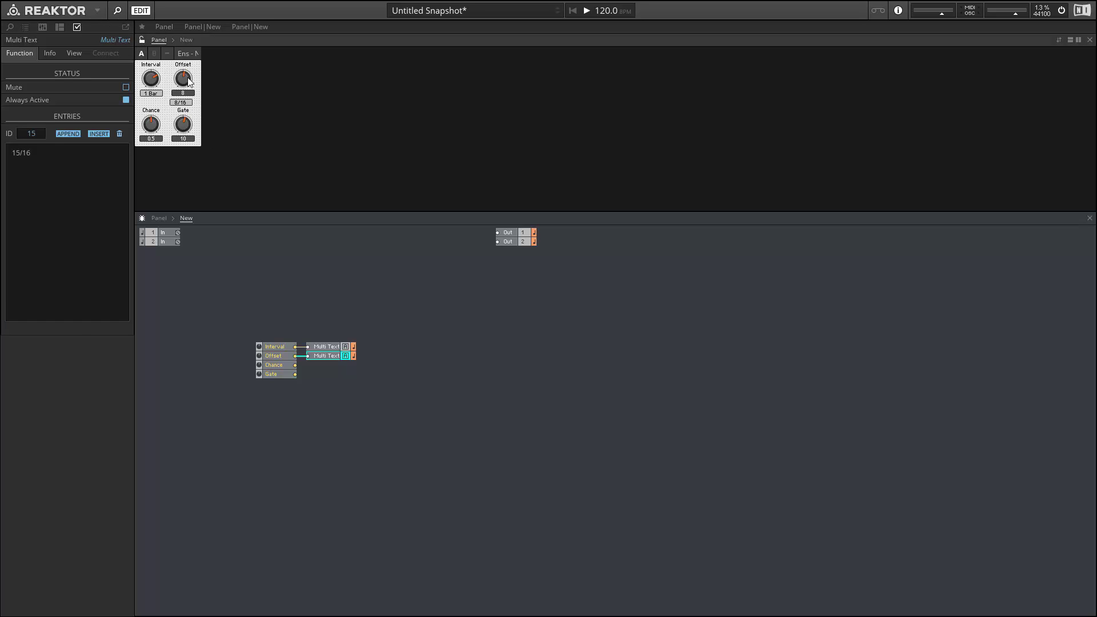
{"action": "left_click", "coordinate": [186, 78]}
{"action": "left_click", "coordinate": [74, 52]}
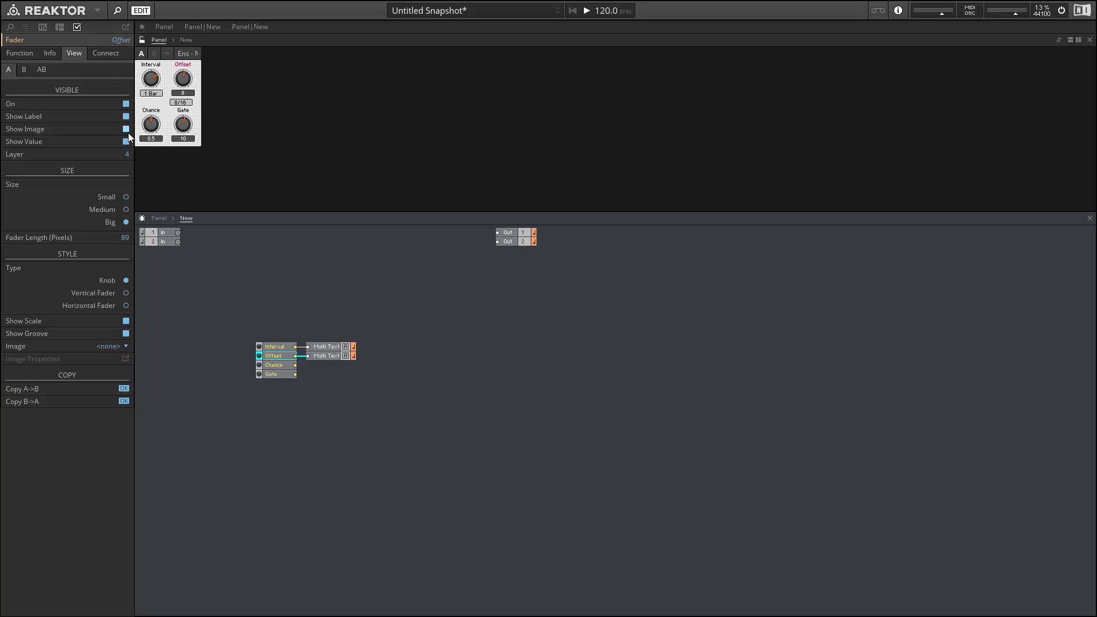
{"action": "left_click", "coordinate": [126, 141]}
{"action": "left_click_drag", "start_coordinate": [180, 103], "coordinate": [183, 93]}
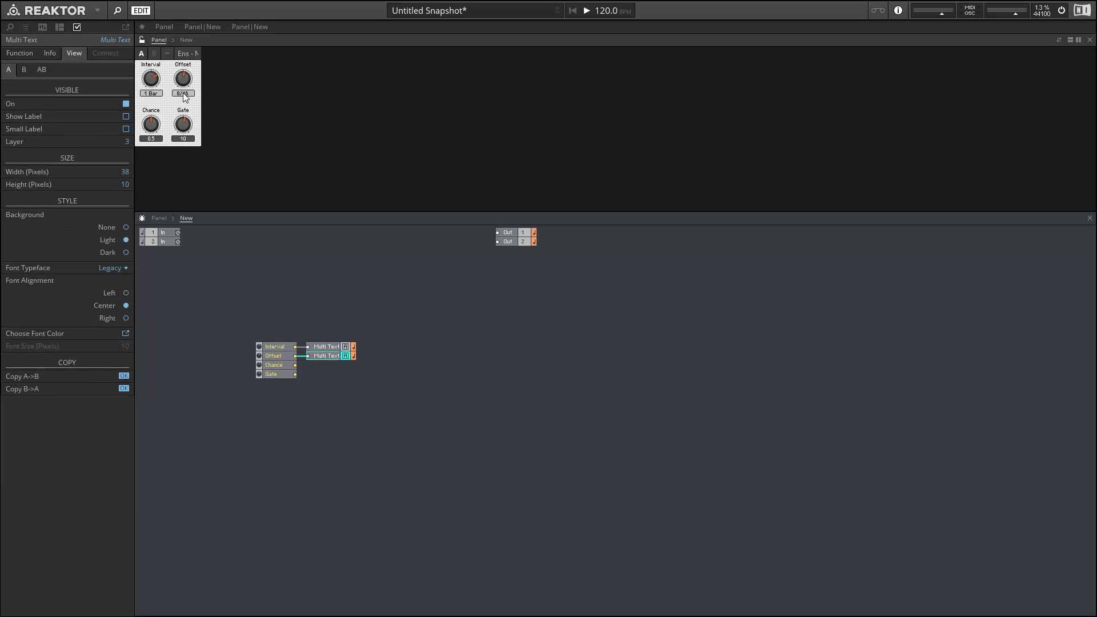
{"action": "left_click", "coordinate": [142, 39]}
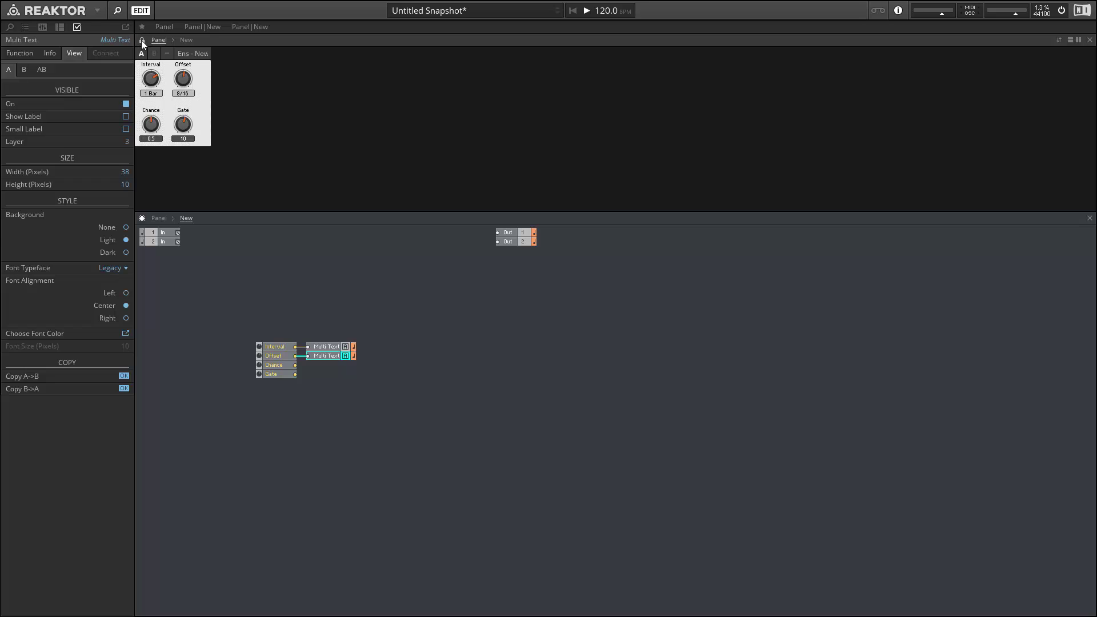
{"action": "left_click_drag", "start_coordinate": [192, 83], "coordinate": [209, 123]}
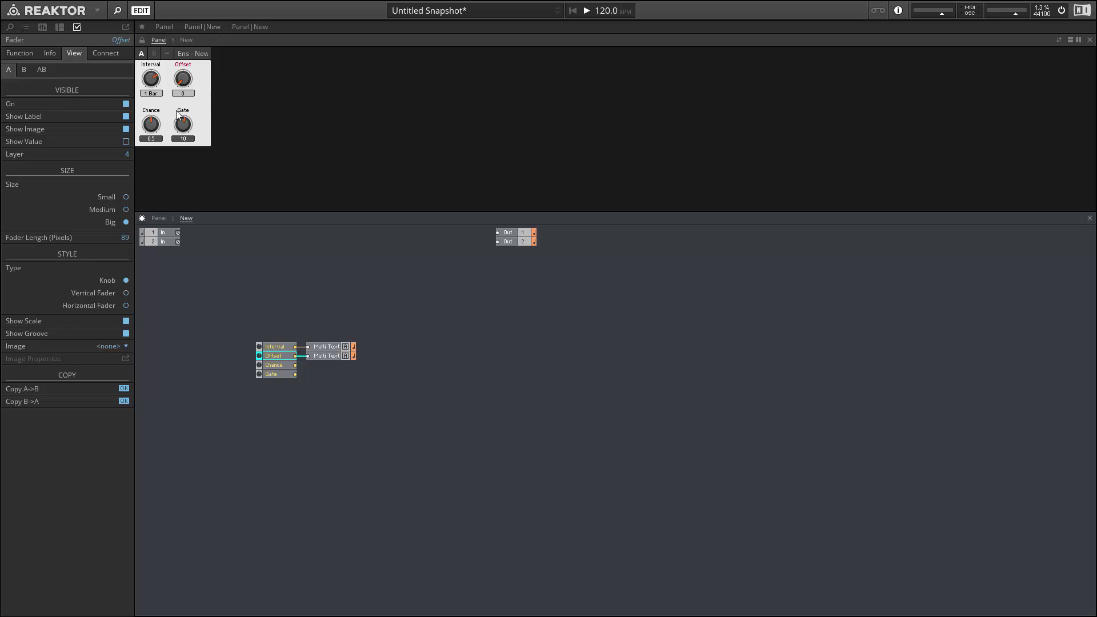
Set the second Multi Text readout's font colour to white
{"action": "left_click", "coordinate": [269, 366]}
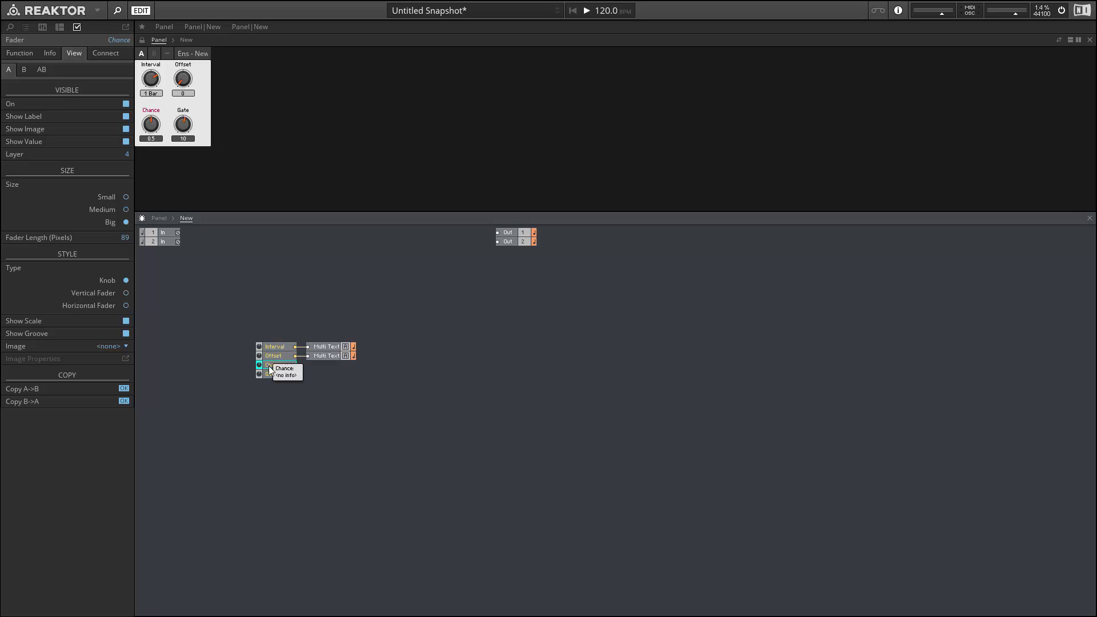
{"action": "left_click", "coordinate": [323, 357]}
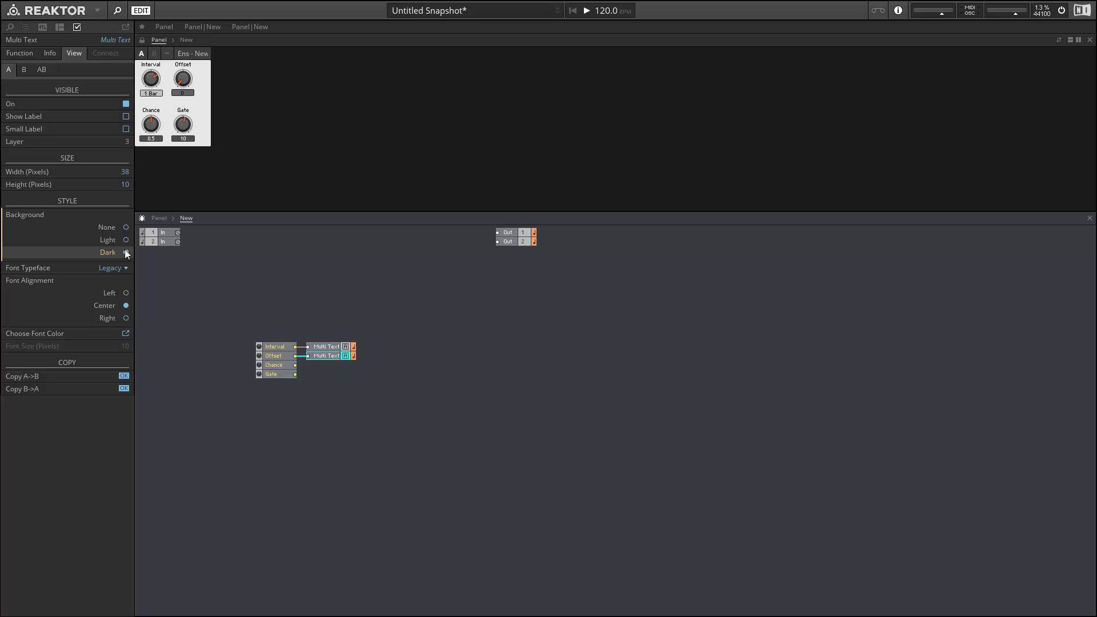
{"action": "left_click", "coordinate": [125, 333]}
{"action": "left_click", "coordinate": [123, 101]}
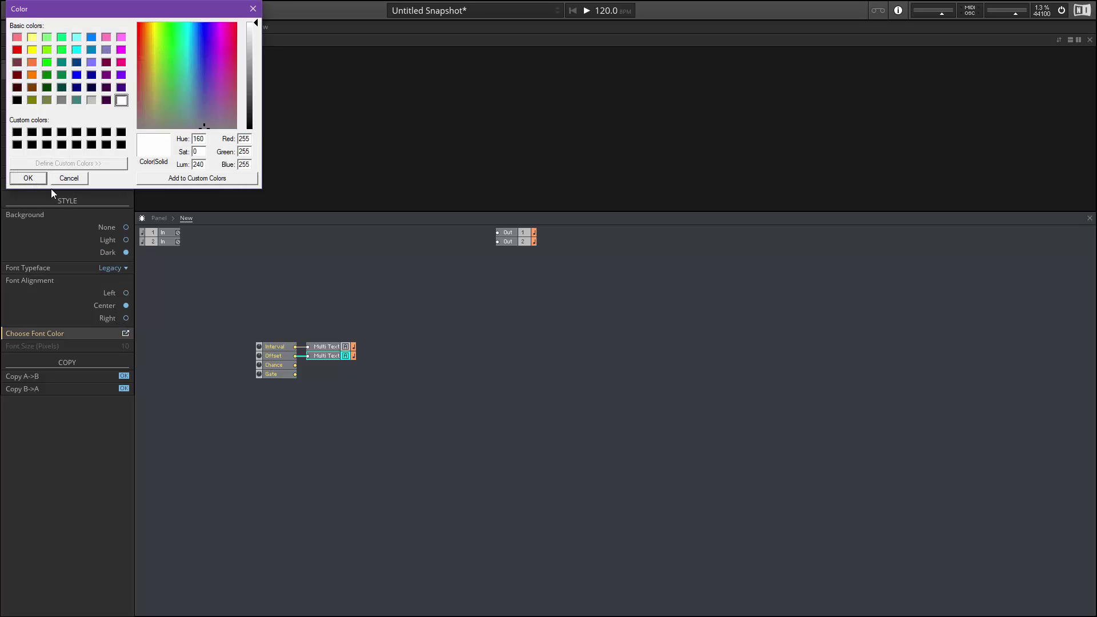
{"action": "left_click", "coordinate": [31, 178]}
Give the Interval value display white text, then select the Offset display
{"action": "left_click", "coordinate": [150, 94]}
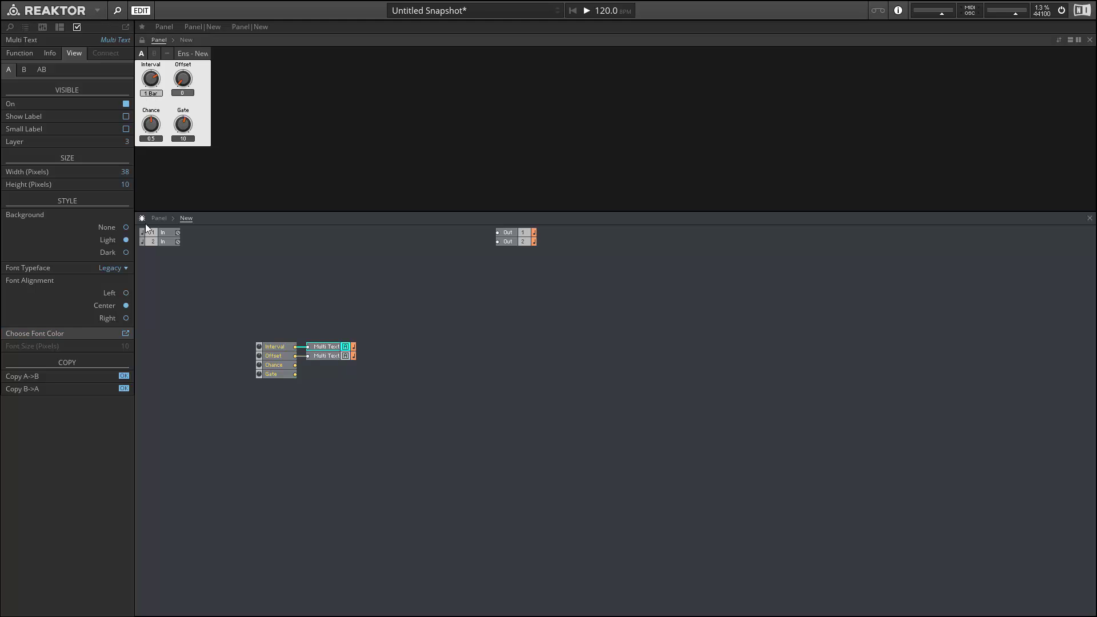
{"action": "left_click", "coordinate": [125, 333]}
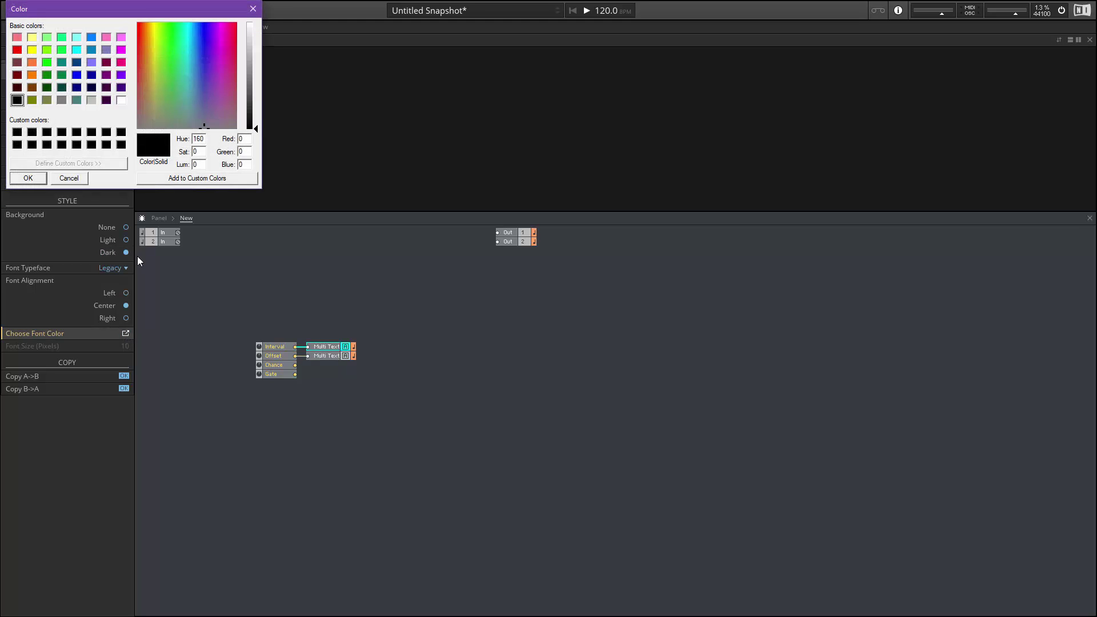
{"action": "left_click", "coordinate": [122, 103]}
{"action": "left_click", "coordinate": [31, 178]}
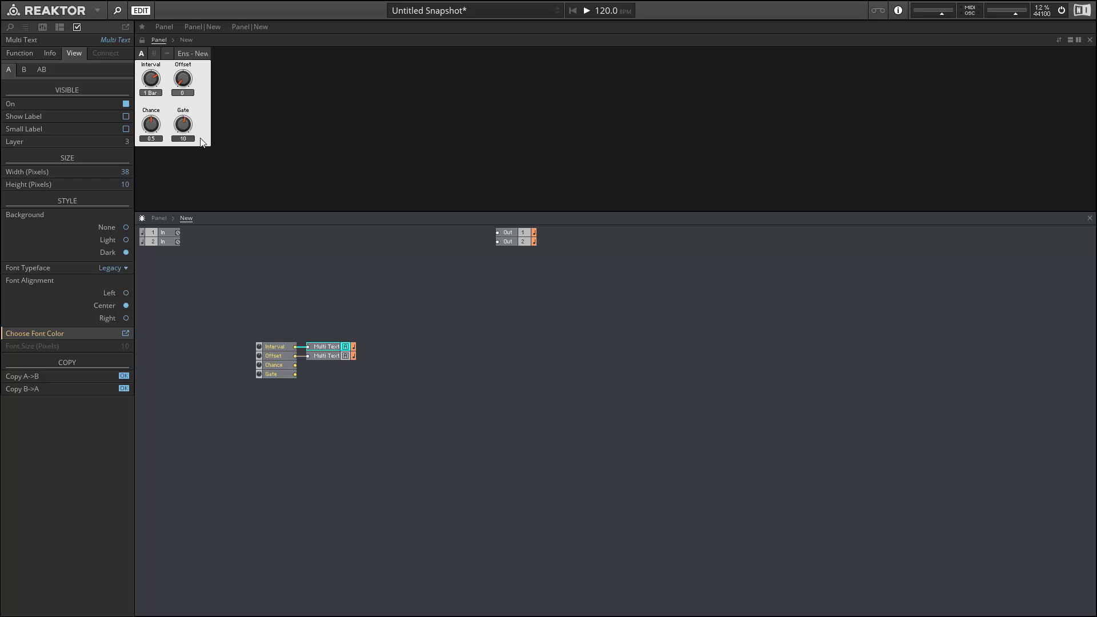
{"action": "left_click", "coordinate": [337, 356]}
Duplicate the Offset display, wire Gate into the copy, and clear its leftover entry
{"action": "left_click_drag", "start_coordinate": [334, 364], "coordinate": [334, 361]}
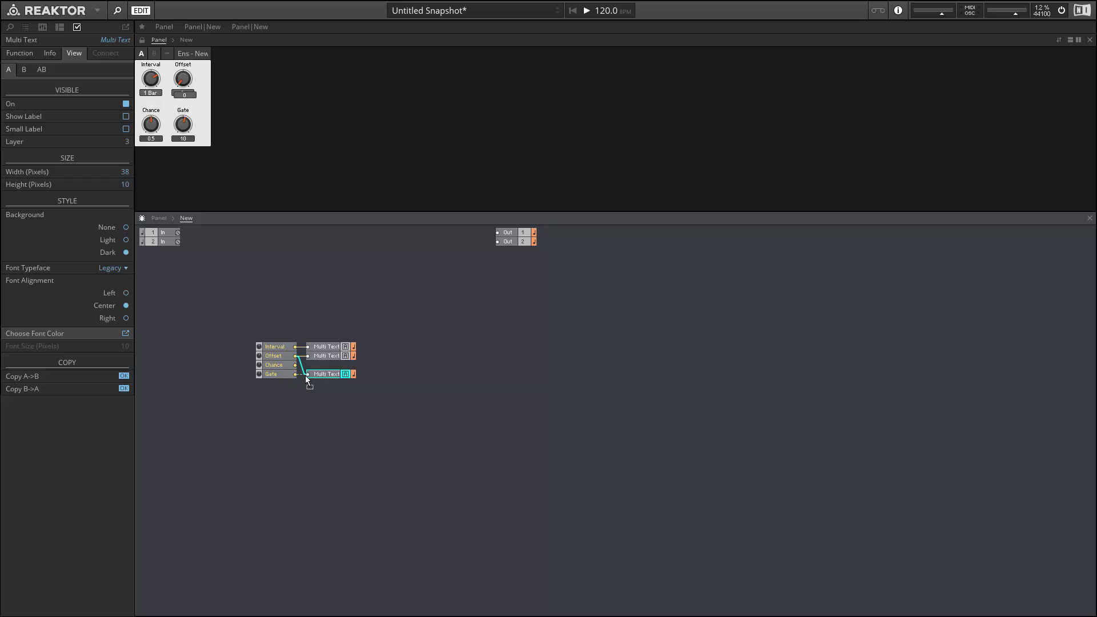
{"action": "left_click_drag", "start_coordinate": [306, 376], "coordinate": [307, 374]}
{"action": "left_click", "coordinate": [18, 54]}
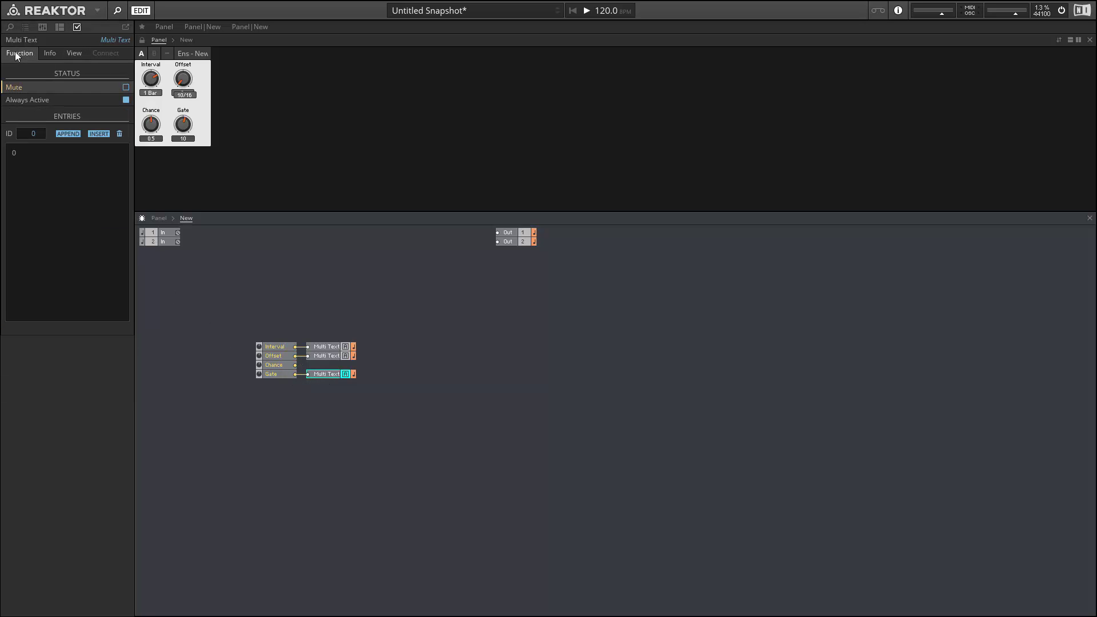
{"action": "left_click", "coordinate": [119, 134]}
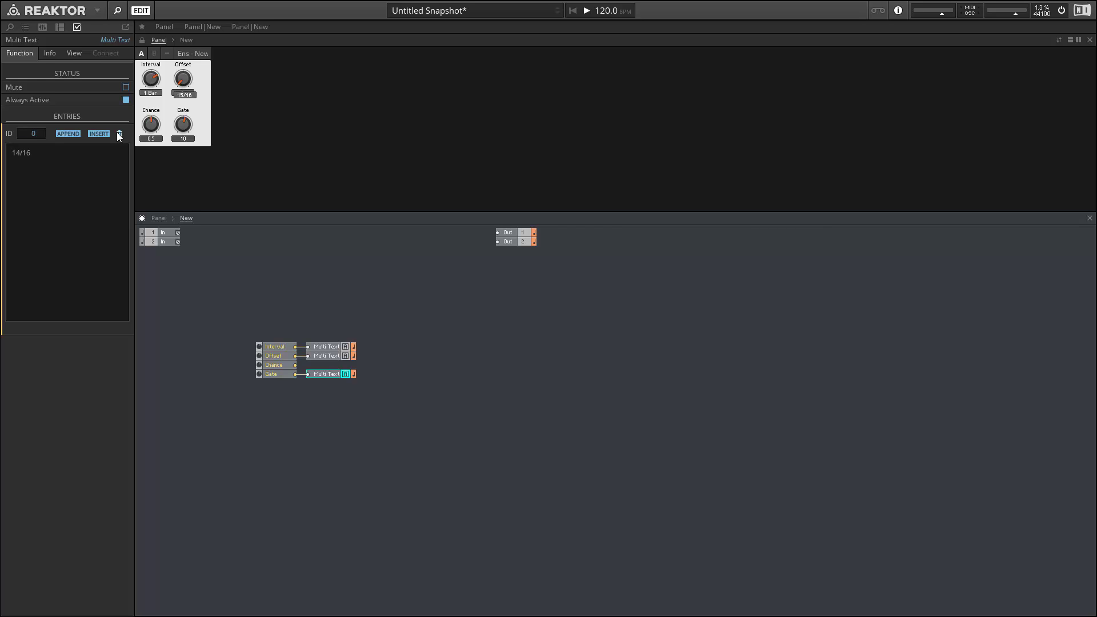
{"action": "left_click", "coordinate": [118, 134]}
Append sixteenth-note entries from 1/16 up to 6/16 to the new display
{"action": "left_click", "coordinate": [58, 135]}
{"action": "left_click", "coordinate": [61, 132]}
{"action": "type", "text": "3"}
{"action": "left_click", "coordinate": [64, 134]}
{"action": "type", "text": "4/16"}
{"action": "left_click", "coordinate": [63, 134]}
{"action": "type", "text": "5/16"}
{"action": "left_click", "coordinate": [63, 136]}
{"action": "type", "text": "6"}
{"action": "key", "text": "super"}
{"action": "left_click", "coordinate": [58, 144]}
Append the entries 7/16 through 10/16
{"action": "left_click", "coordinate": [70, 134]}
{"action": "left_click", "coordinate": [63, 136]}
{"action": "type", "text": "8/16"}
{"action": "left_click", "coordinate": [67, 135]}
{"action": "type", "text": "9/16"}
{"action": "left_click", "coordinate": [66, 133]}
{"action": "type", "text": "10"}
Continue appending sixteenth entries from 11/16 up to 16/16
{"action": "left_click", "coordinate": [61, 135]}
{"action": "type", "text": "11/16"}
{"action": "left_click", "coordinate": [60, 134]}
{"action": "type", "text": "12/16"}
{"action": "left_click", "coordinate": [61, 135]}
{"action": "type", "text": "13/16"}
{"action": "left_click", "coordinate": [66, 135]}
{"action": "type", "text": "14"}
{"action": "left_click", "coordinate": [64, 132]}
Append the bar-length entries 1 Bar, 2 Bars, 3 Bar and 4 Bars
{"action": "left_click", "coordinate": [63, 133]}
{"action": "left_click", "coordinate": [66, 134]}
{"action": "left_click", "coordinate": [65, 135]}
{"action": "type", "text": "3 Bars"}
{"action": "left_click", "coordinate": [64, 133]}
{"action": "type", "text": "4 B"}
{"action": "left_click", "coordinate": [273, 374]}
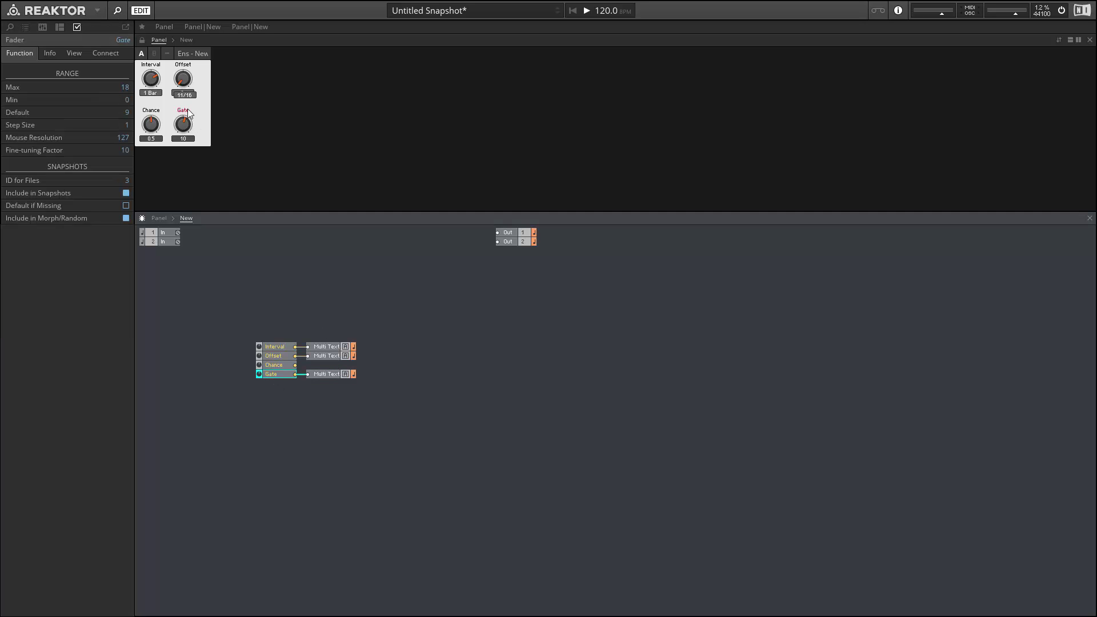
Hide the Gate knob's number and place the label readout beneath it, testing up to 15/16
{"action": "left_click", "coordinate": [142, 40]}
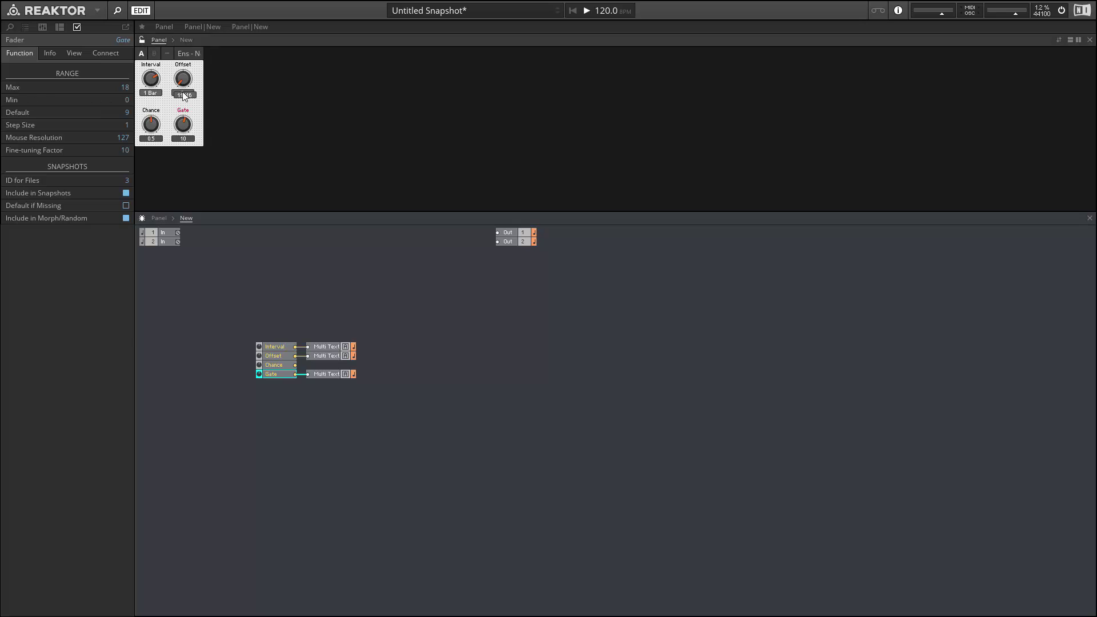
{"action": "left_click_drag", "start_coordinate": [184, 95], "coordinate": [184, 150]}
{"action": "left_click", "coordinate": [187, 122]}
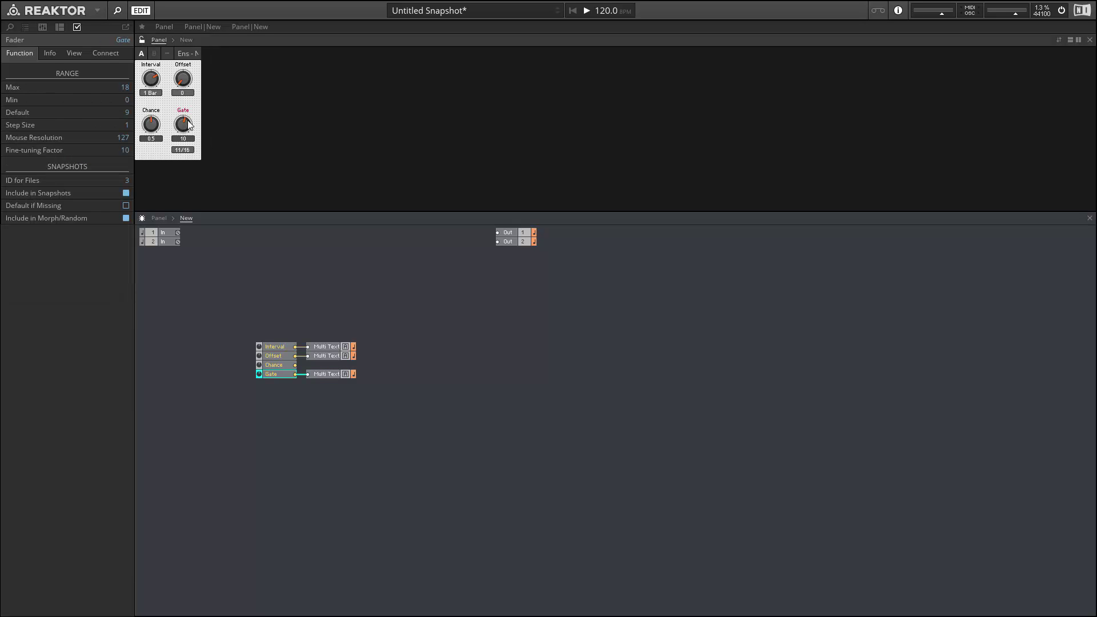
{"action": "left_click", "coordinate": [79, 53]}
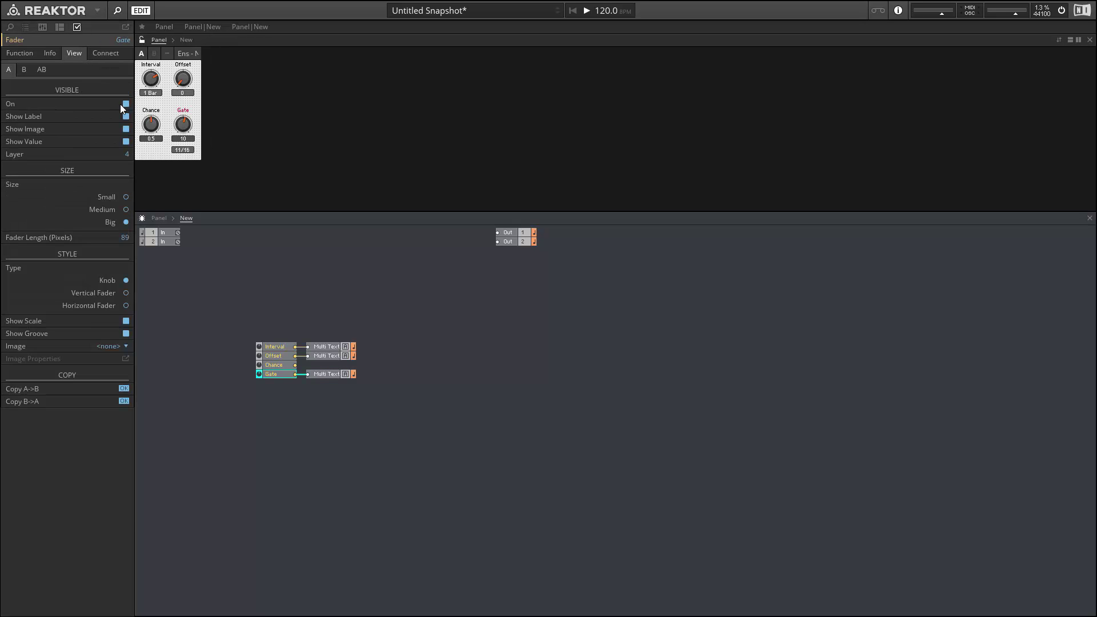
{"action": "left_click", "coordinate": [126, 141]}
{"action": "left_click_drag", "start_coordinate": [187, 153], "coordinate": [188, 141]}
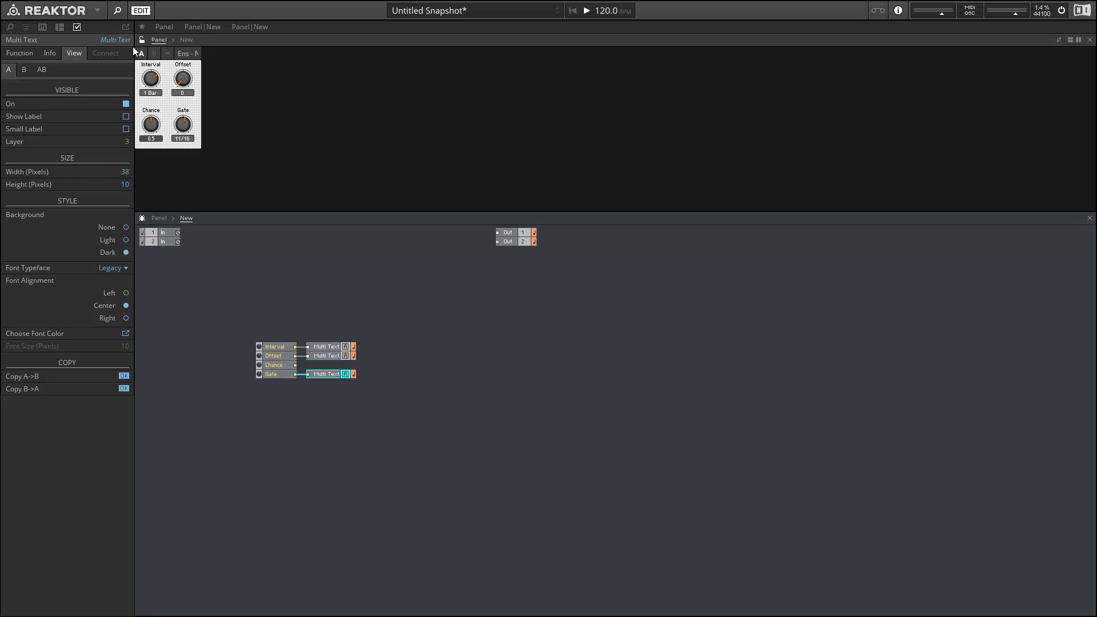
{"action": "left_click", "coordinate": [180, 128]}
{"action": "left_click_drag", "start_coordinate": [180, 128], "coordinate": [200, 154]}
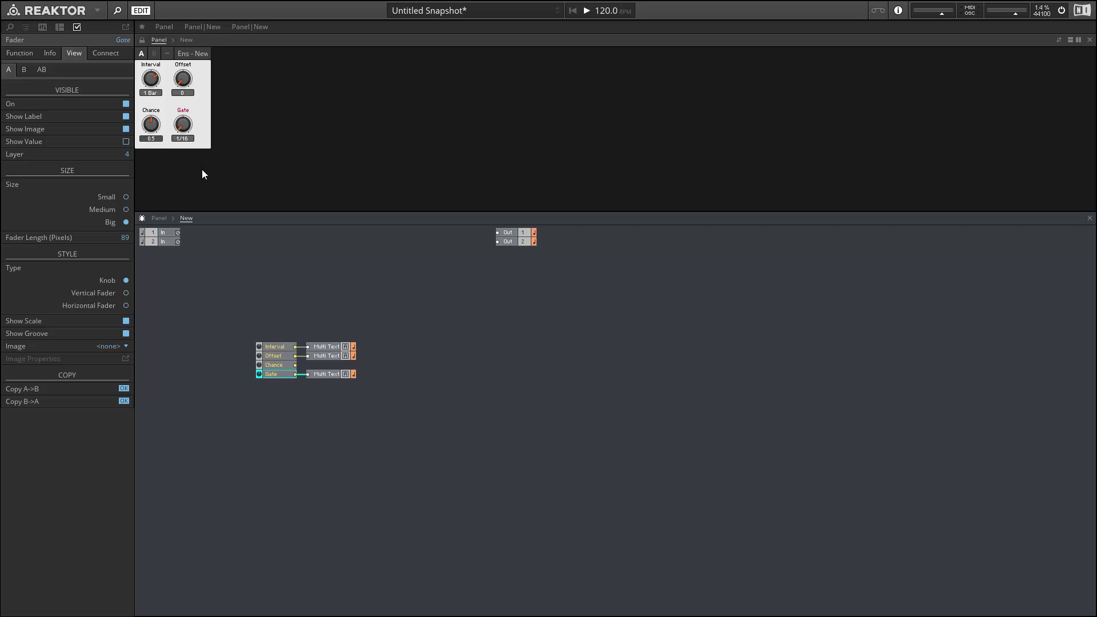
{"action": "left_click", "coordinate": [367, 325]}
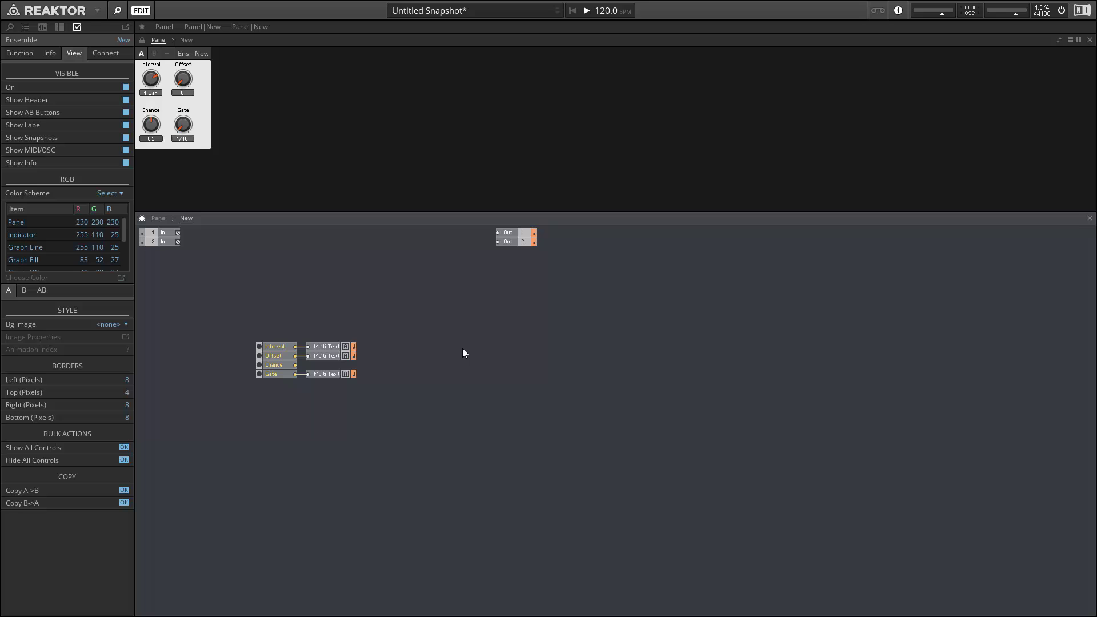
Add a new Core Cell beside the panel controls and step inside it
{"action": "right_click", "coordinate": [414, 291]}
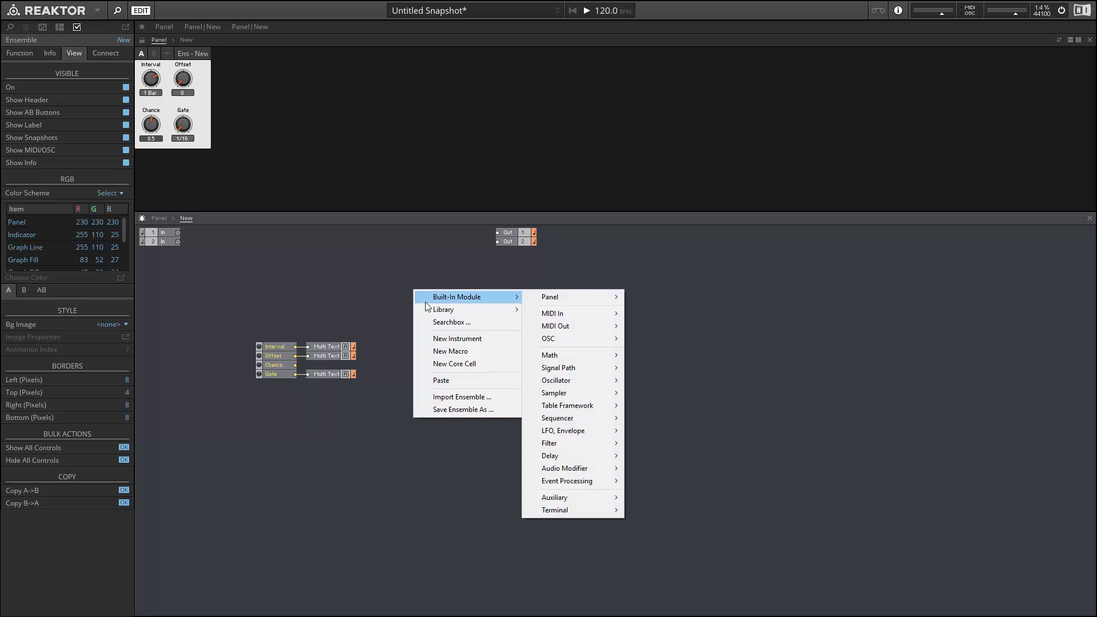
{"action": "left_click", "coordinate": [444, 363]}
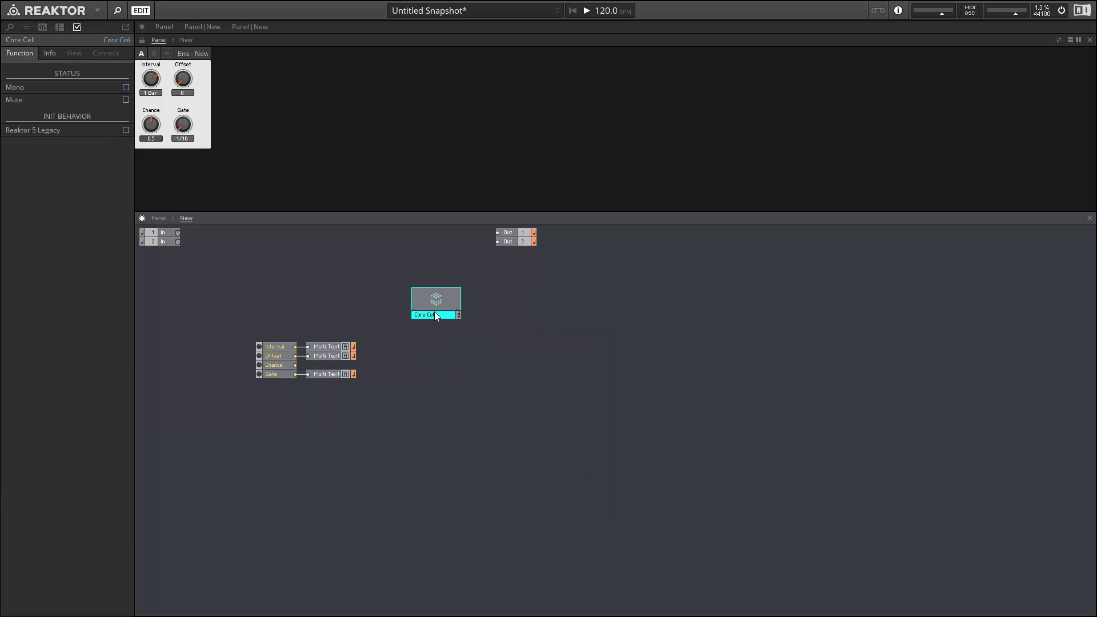
{"action": "left_click_drag", "start_coordinate": [435, 311], "coordinate": [413, 340]}
{"action": "double_click", "coordinate": [401, 326]}
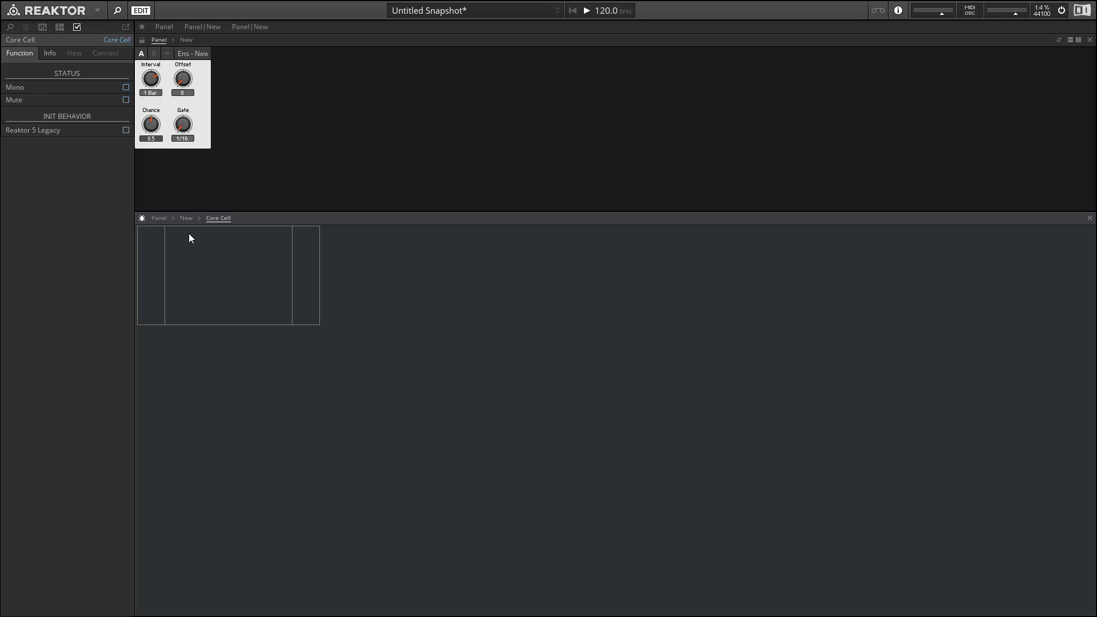
Add two event In ports, copy-paste them up to six, and return to the structure
{"action": "right_click", "coordinate": [152, 236]}
{"action": "mouse_move", "coordinate": [196, 237]}
{"action": "left_click", "coordinate": [285, 243]}
{"action": "right_click", "coordinate": [153, 252]}
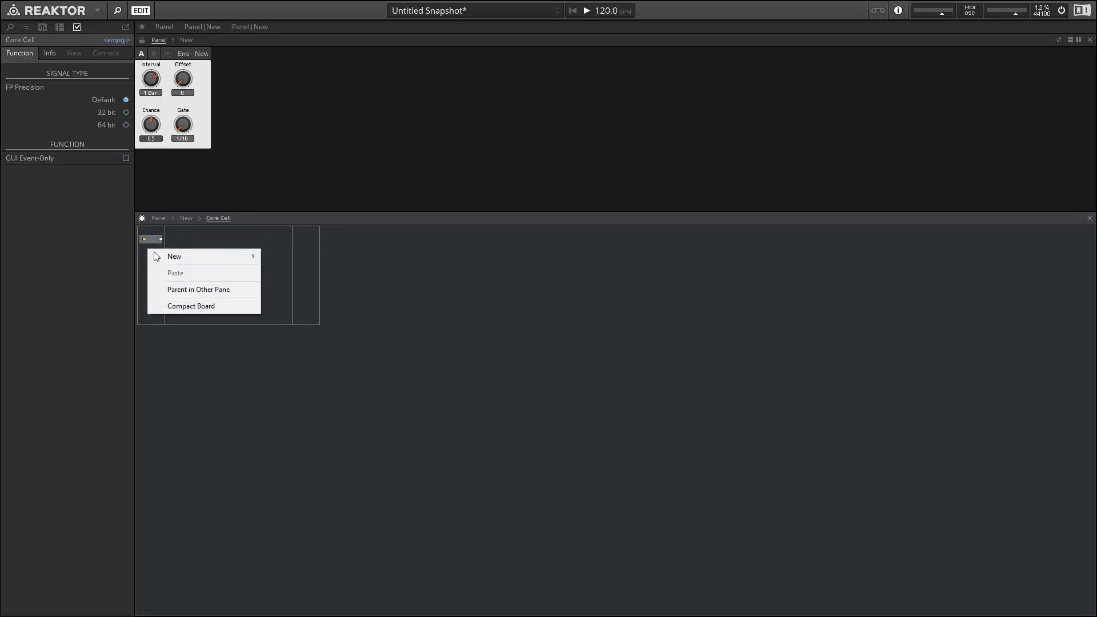
{"action": "mouse_move", "coordinate": [252, 256]}
{"action": "left_click", "coordinate": [285, 254]}
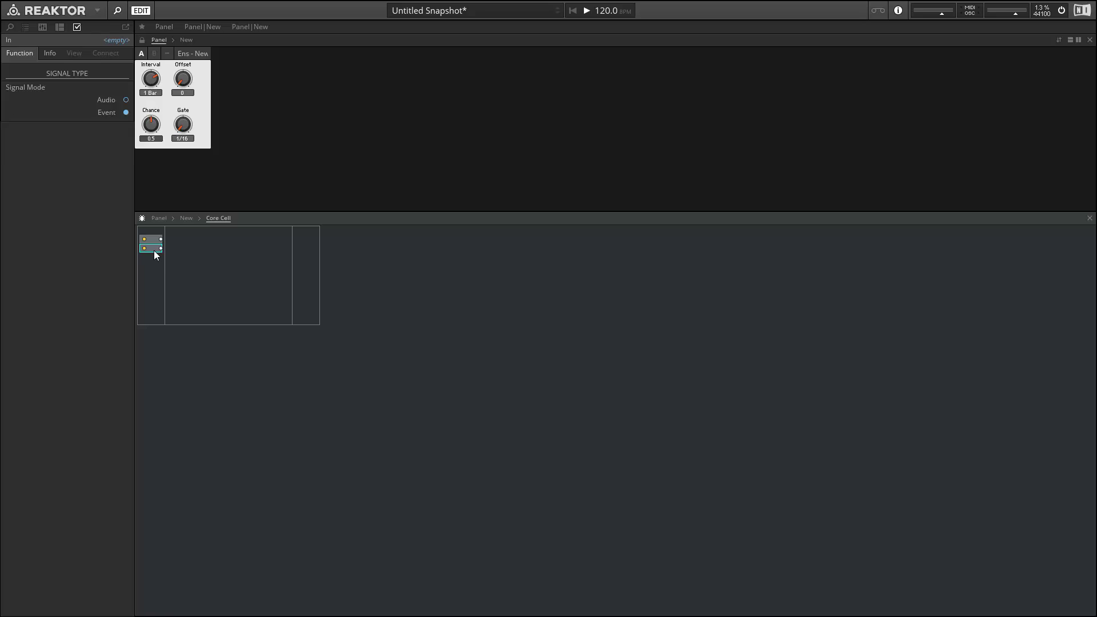
{"action": "key", "text": "ctrl+a"}
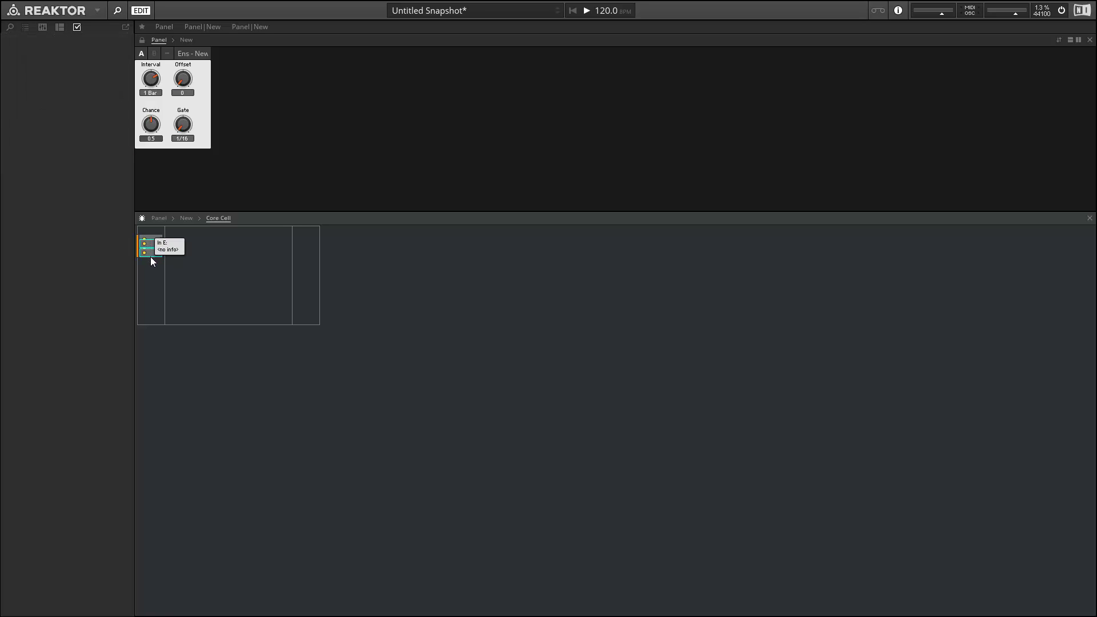
{"action": "left_click", "coordinate": [152, 256]}
{"action": "key", "text": "ctrl+c"}
{"action": "key", "text": "ctrl+v"}
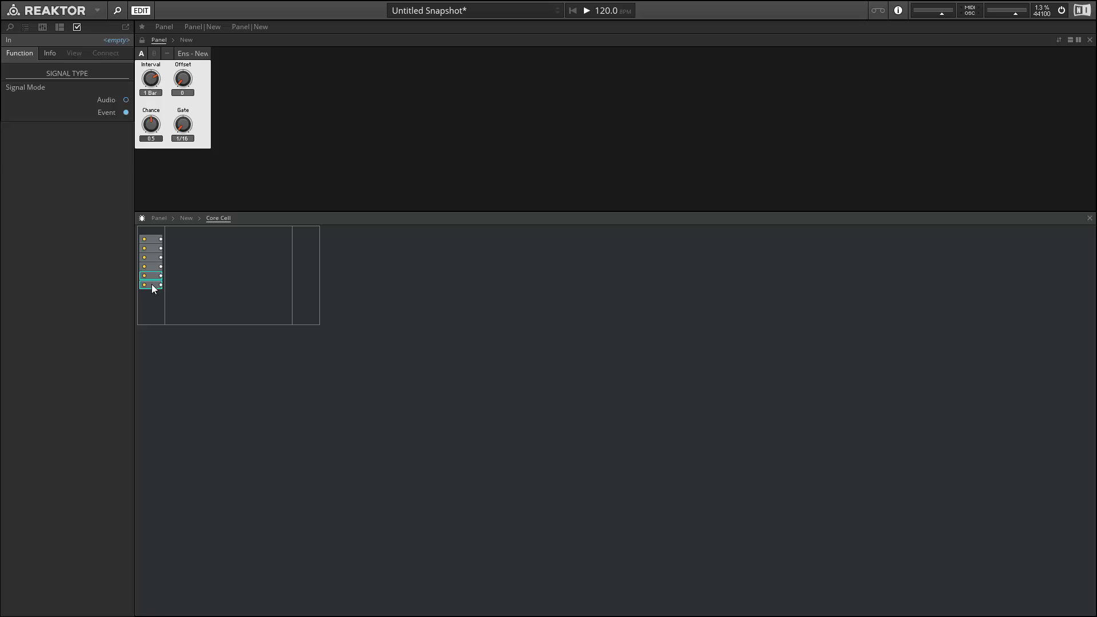
{"action": "double_click", "coordinate": [204, 284]}
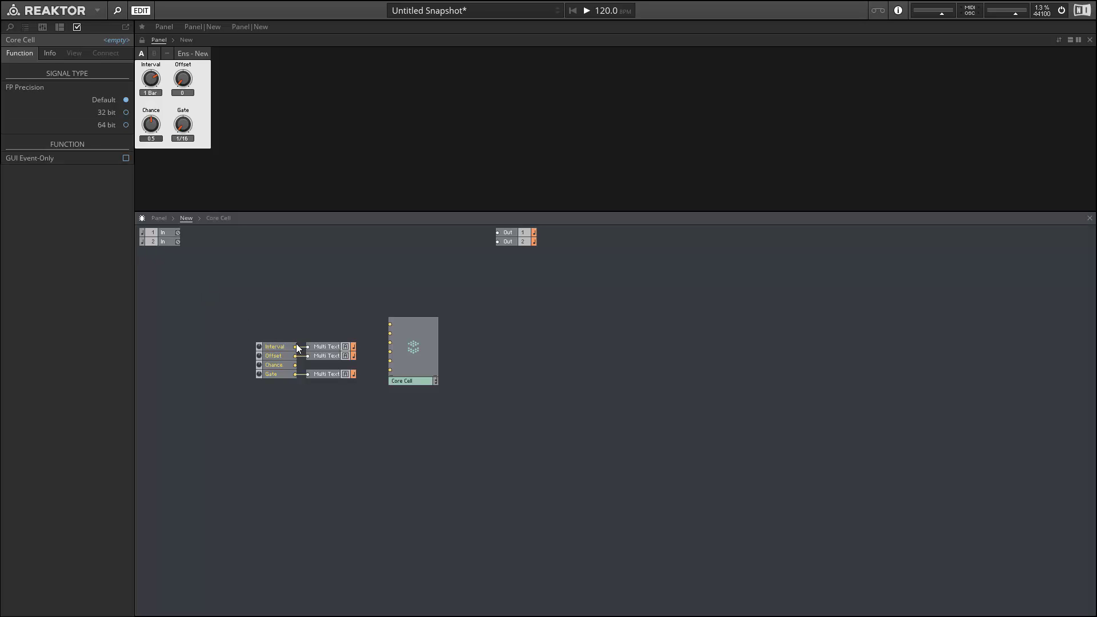
Wire Offset, Gate and a new Tempo Info module into the Core Cell's inputs
{"action": "left_click_drag", "start_coordinate": [390, 352], "coordinate": [295, 374]}
{"action": "left_click_drag", "start_coordinate": [425, 364], "coordinate": [401, 363]}
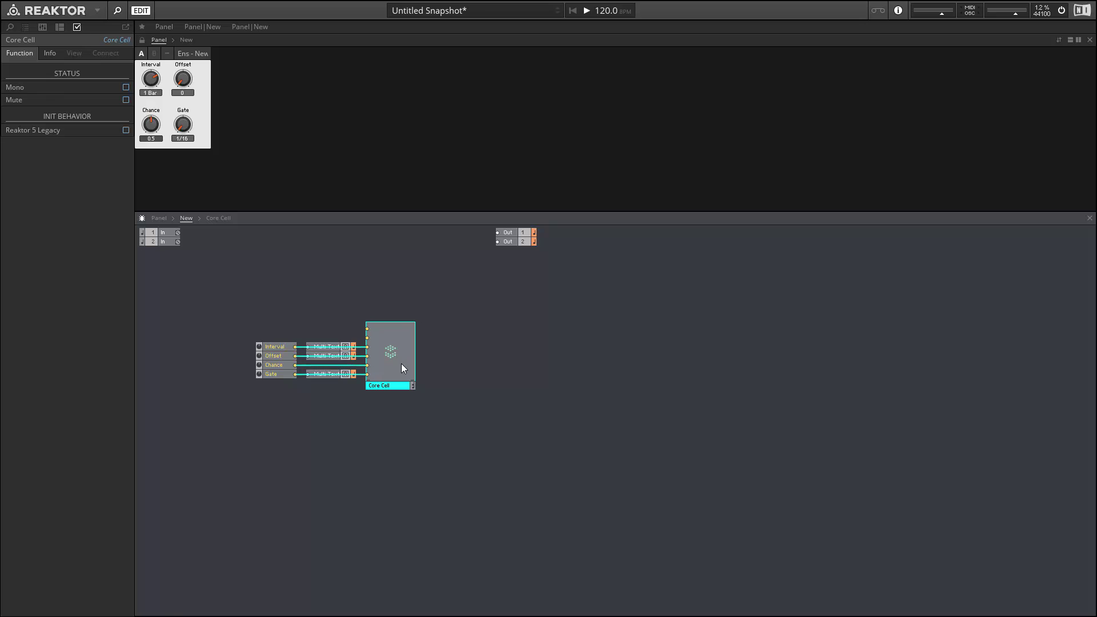
{"action": "left_click", "coordinate": [190, 313]}
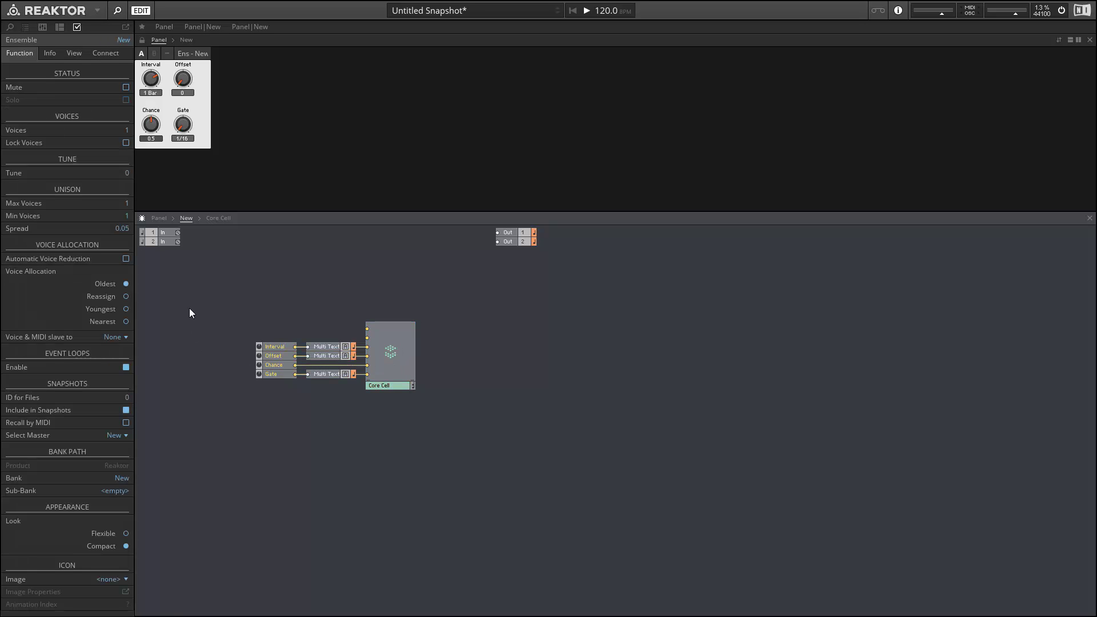
{"action": "right_click", "coordinate": [180, 278]}
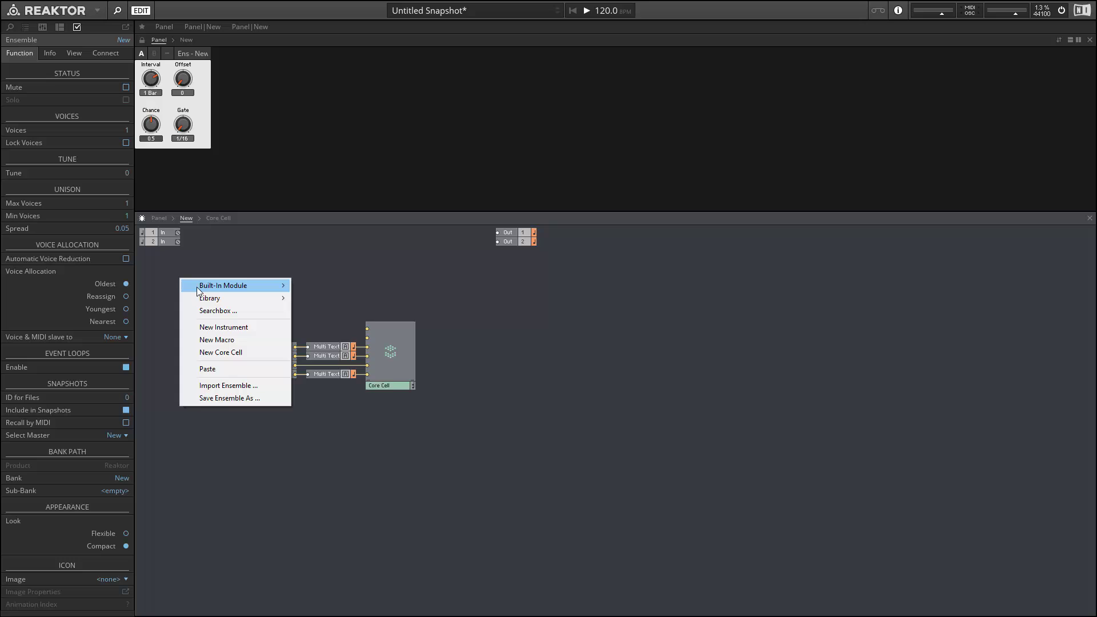
{"action": "mouse_move", "coordinate": [229, 285]}
{"action": "mouse_move", "coordinate": [341, 486]}
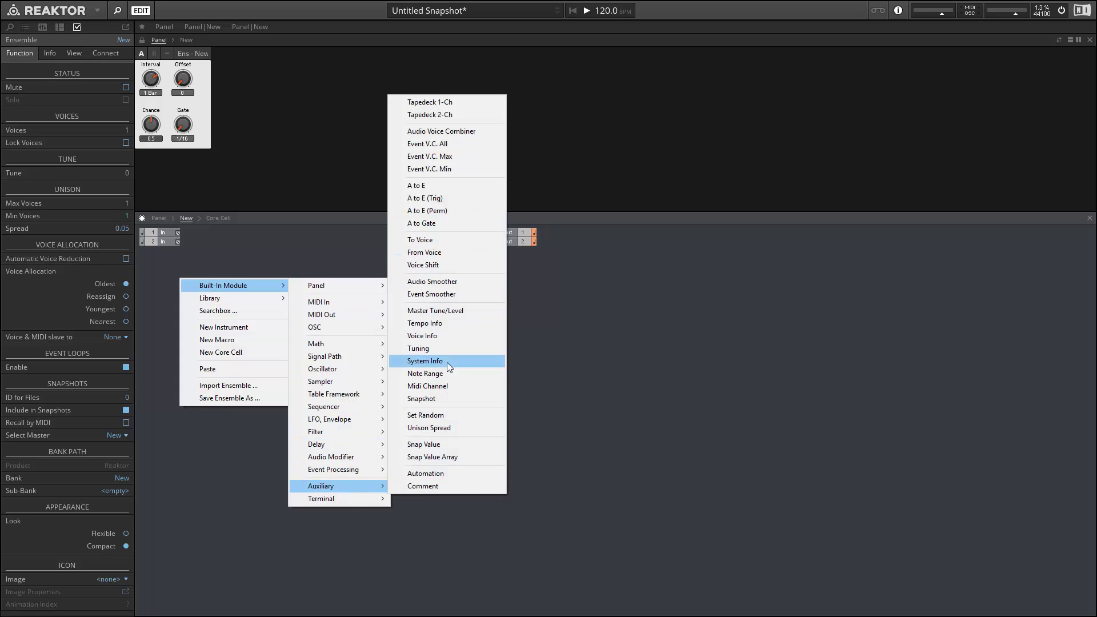
{"action": "left_click", "coordinate": [446, 323]}
{"action": "left_click_drag", "start_coordinate": [227, 280], "coordinate": [367, 329]}
{"action": "left_click_drag", "start_coordinate": [204, 277], "coordinate": [316, 324]}
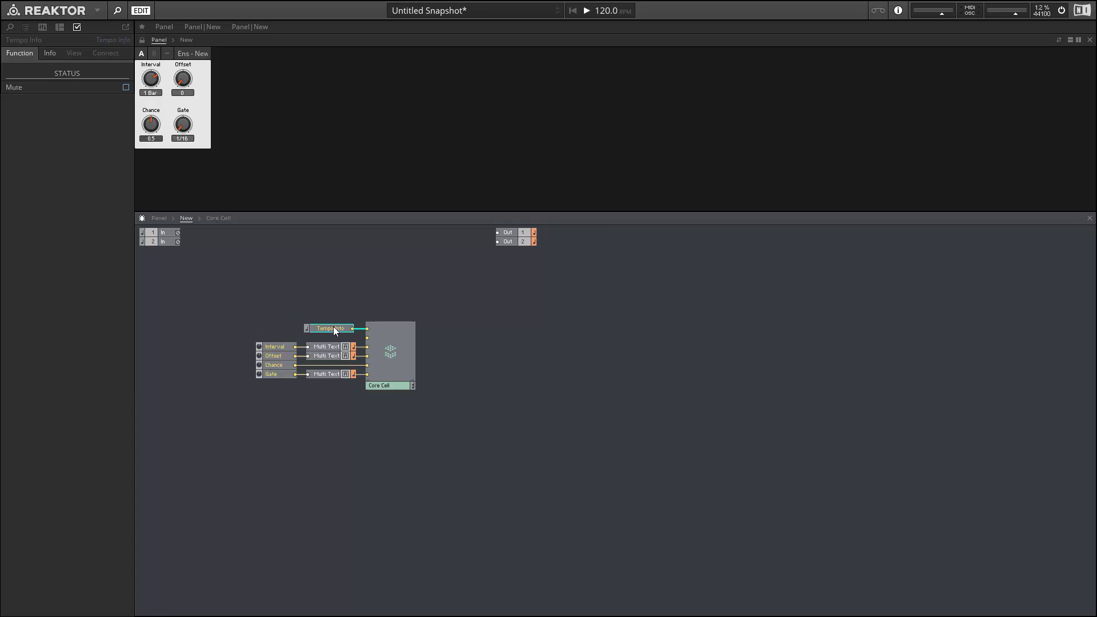
Shift the module group right and down, and browse the built-in MIDI In modules
{"action": "left_click_drag", "start_coordinate": [241, 299], "coordinate": [525, 396]}
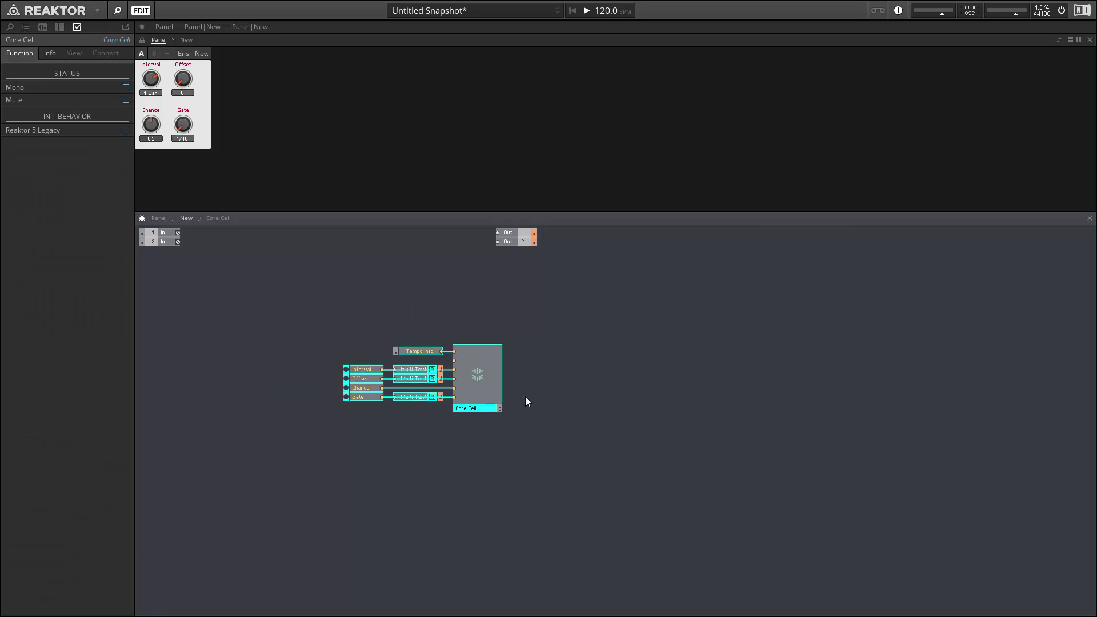
{"action": "left_click", "coordinate": [193, 412]}
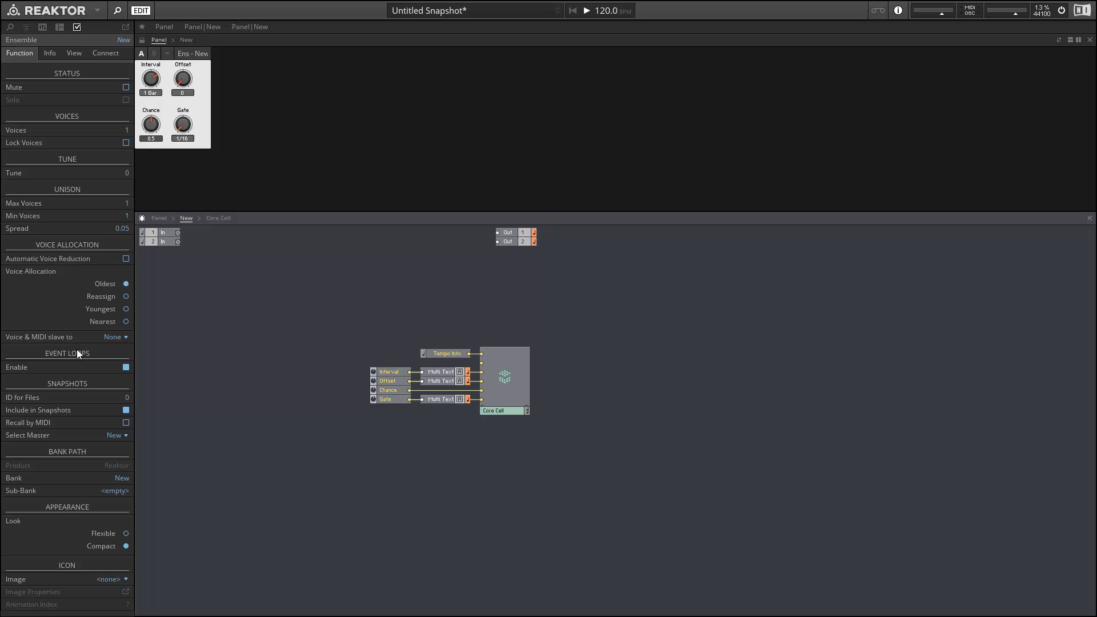
{"action": "right_click", "coordinate": [238, 310]}
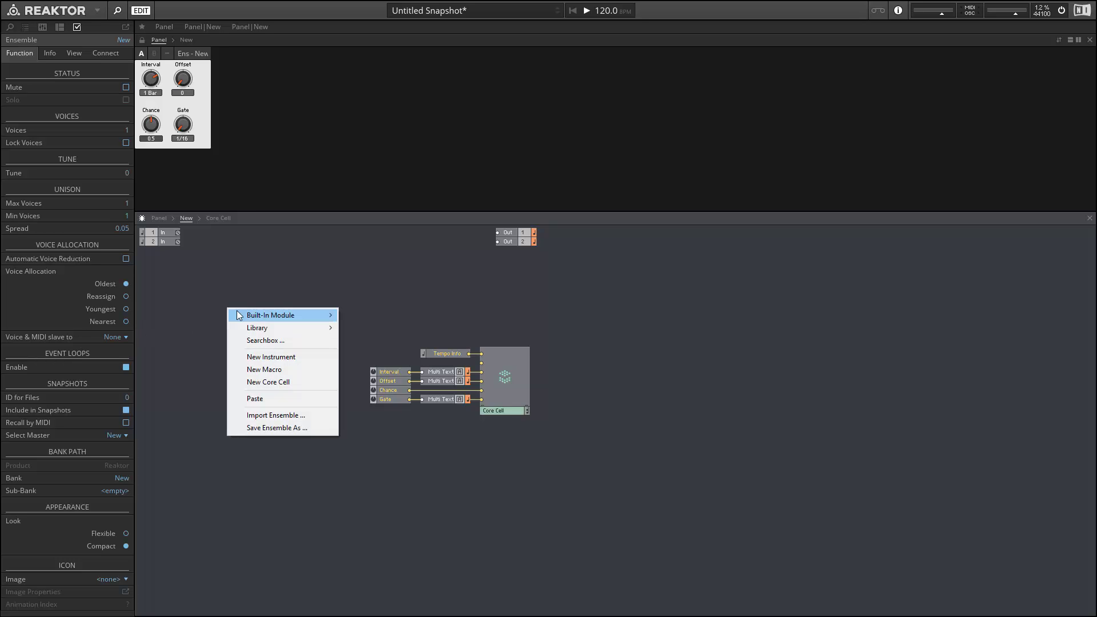
{"action": "mouse_move", "coordinate": [275, 315]}
{"action": "mouse_move", "coordinate": [410, 333]}
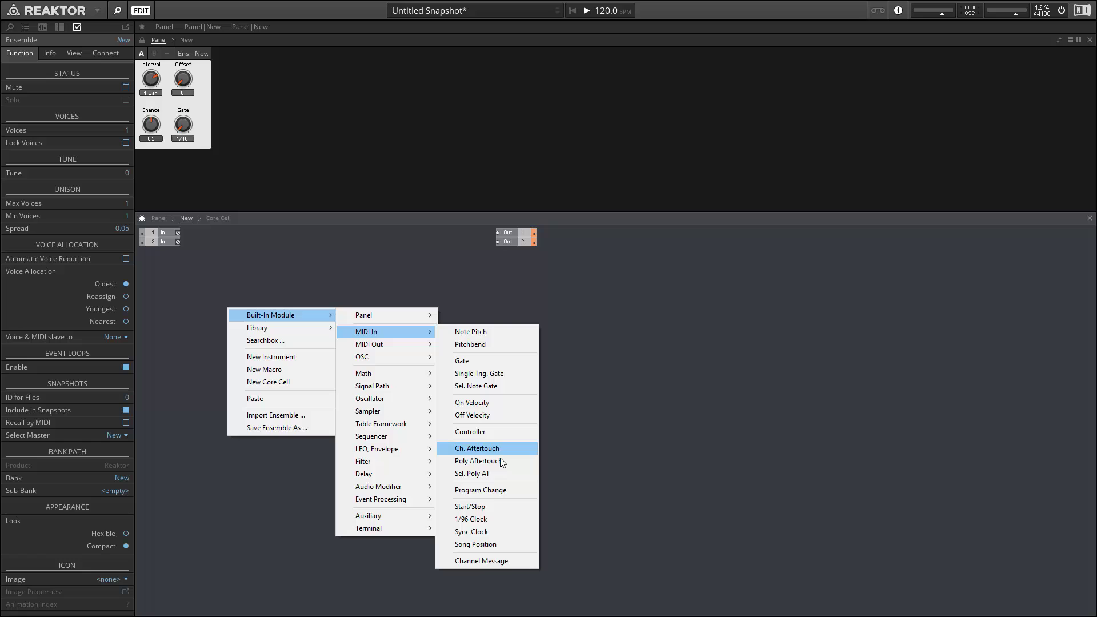
Add Song Position and Start/Stop modules, stacked to the left of the controls
{"action": "left_click", "coordinate": [477, 544]}
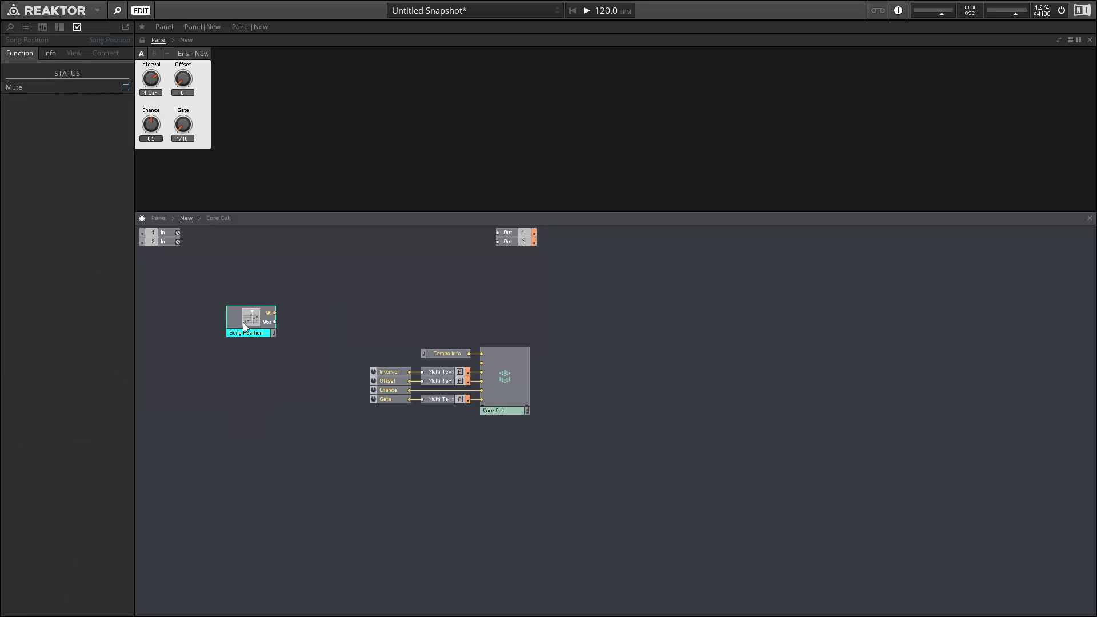
{"action": "left_click_drag", "start_coordinate": [246, 323], "coordinate": [229, 387]}
{"action": "right_click", "coordinate": [243, 288]}
{"action": "mouse_move", "coordinate": [273, 296]}
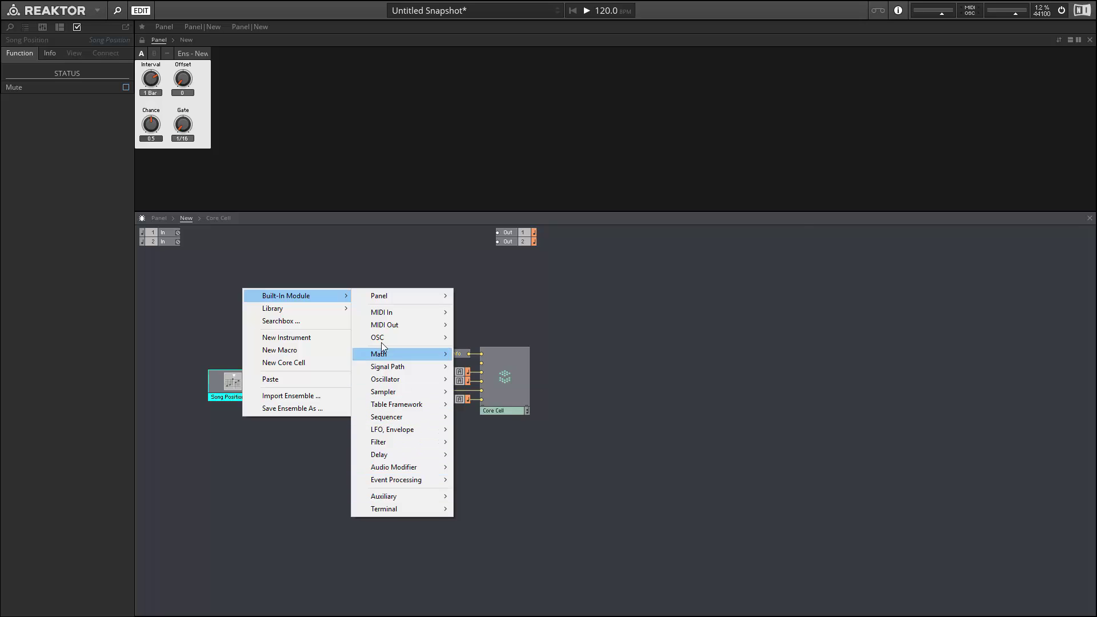
{"action": "mouse_move", "coordinate": [394, 314]}
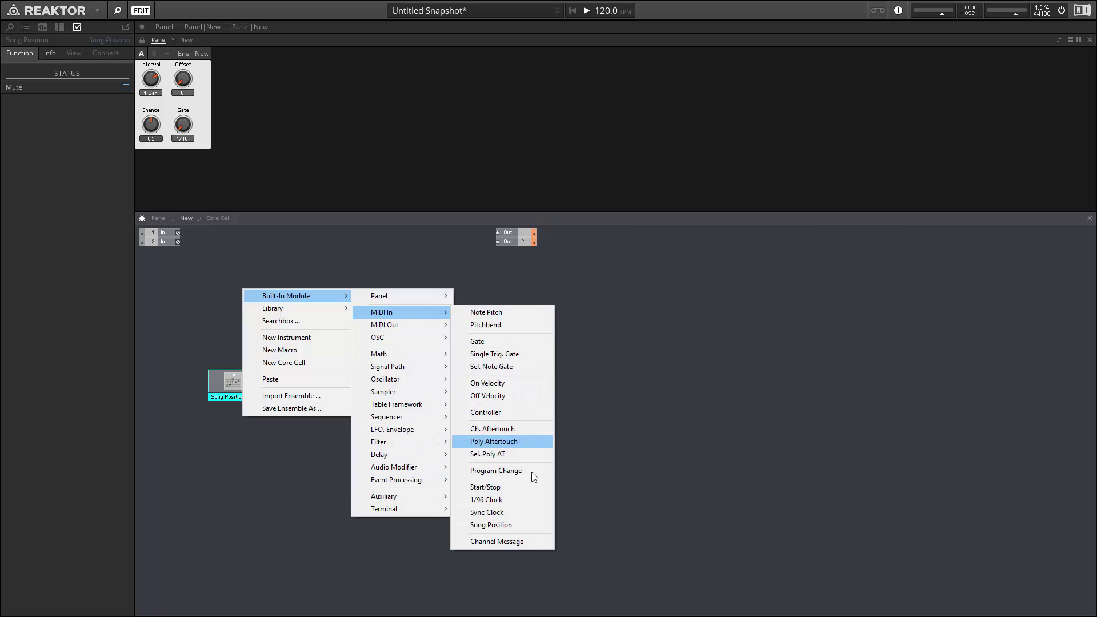
{"action": "left_click", "coordinate": [491, 487]}
{"action": "left_click_drag", "start_coordinate": [257, 312], "coordinate": [221, 359]}
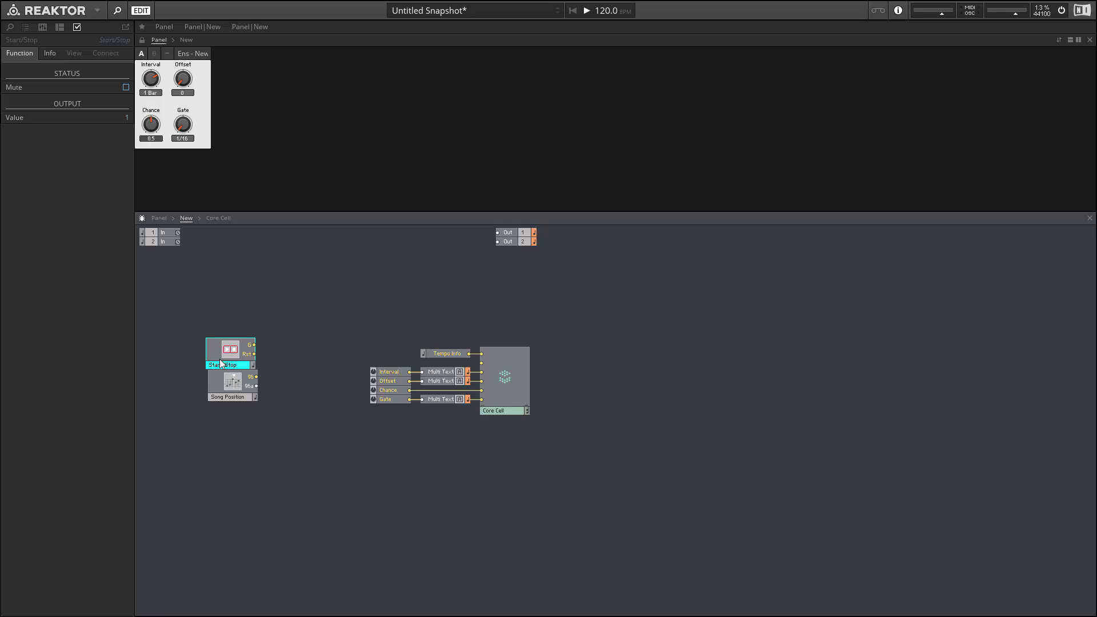
Add a Router 1,2, wiring Start/Stop G to Ctl and Song Position 96 to input 1
{"action": "right_click", "coordinate": [301, 291]}
{"action": "mouse_move", "coordinate": [311, 298]}
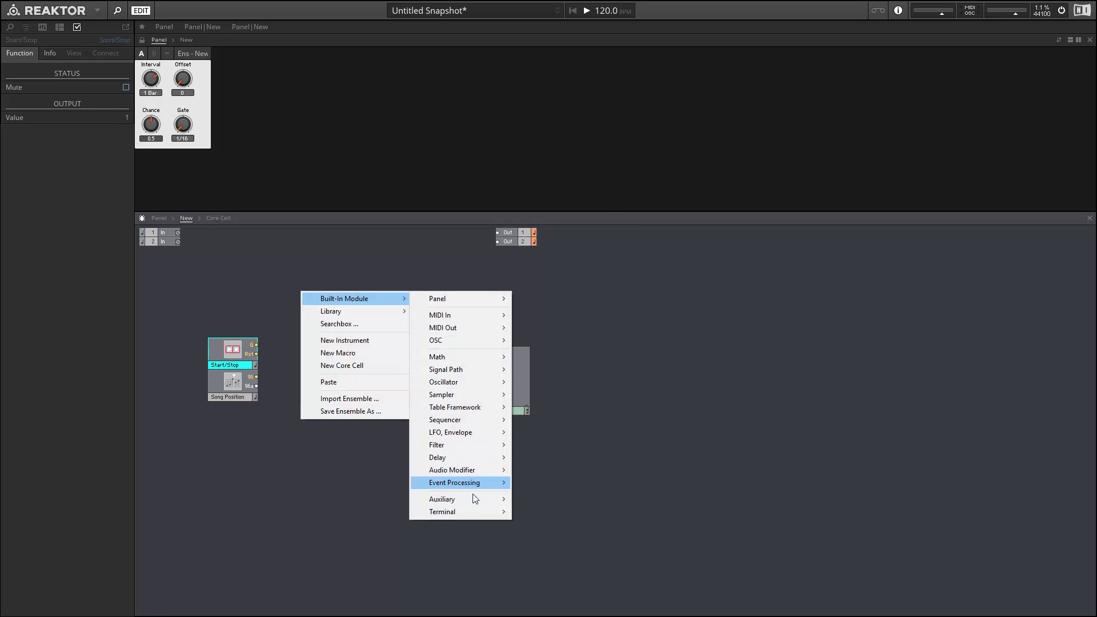
{"action": "mouse_move", "coordinate": [473, 487]}
{"action": "left_click", "coordinate": [600, 429]}
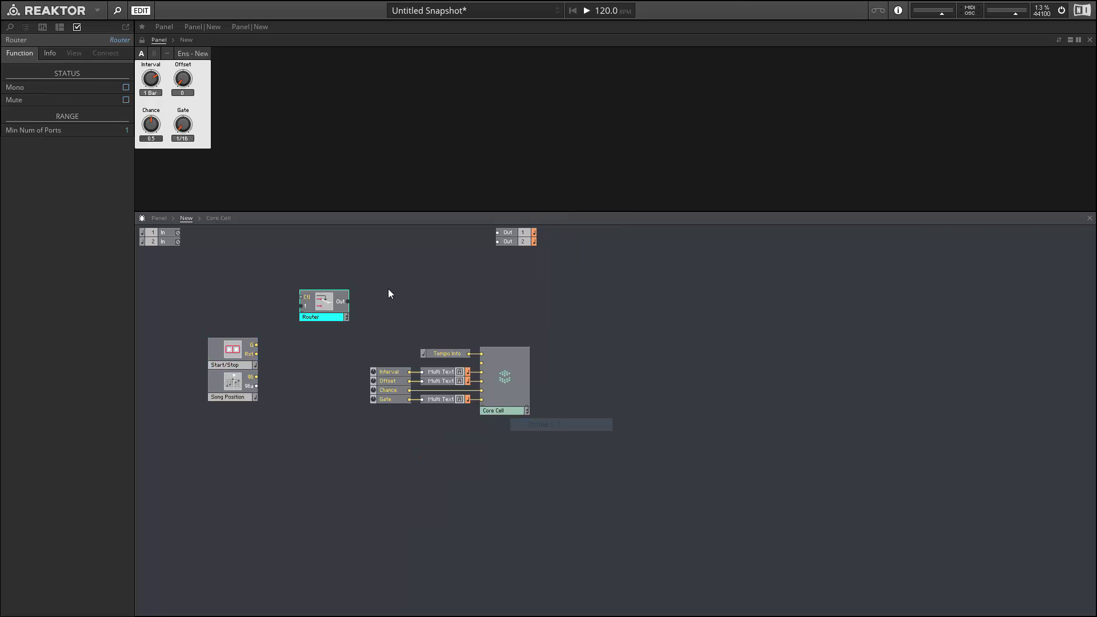
{"action": "left_click_drag", "start_coordinate": [256, 346], "coordinate": [300, 342]}
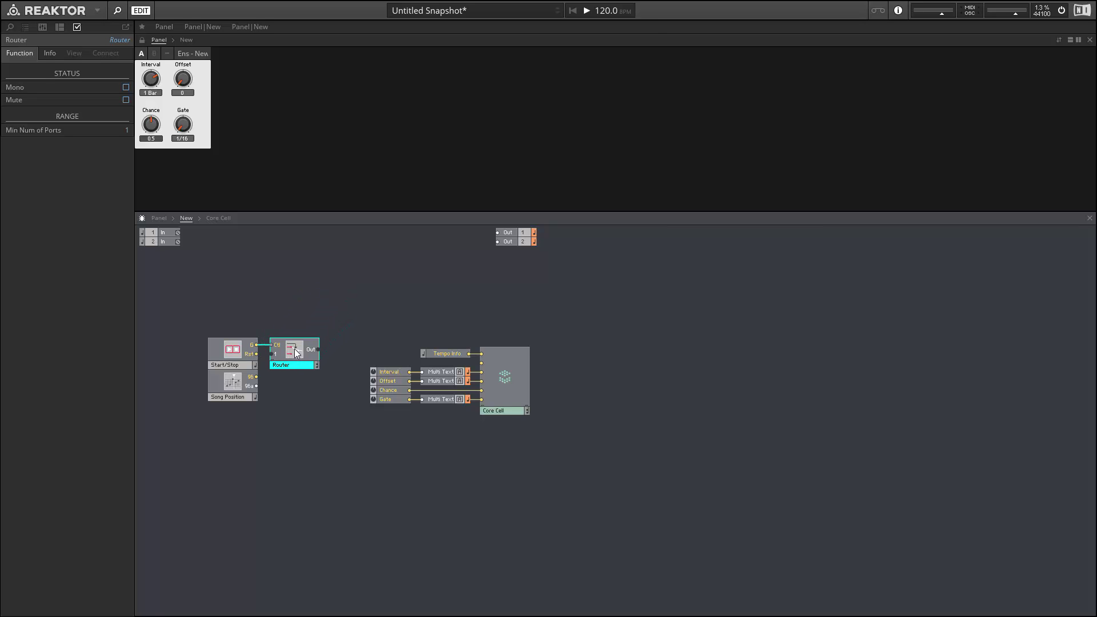
{"action": "left_click_drag", "start_coordinate": [256, 378], "coordinate": [219, 363]}
Connect the Router output to a Core Cell input and move the three modules beside the controls
{"action": "left_click", "coordinate": [252, 341]}
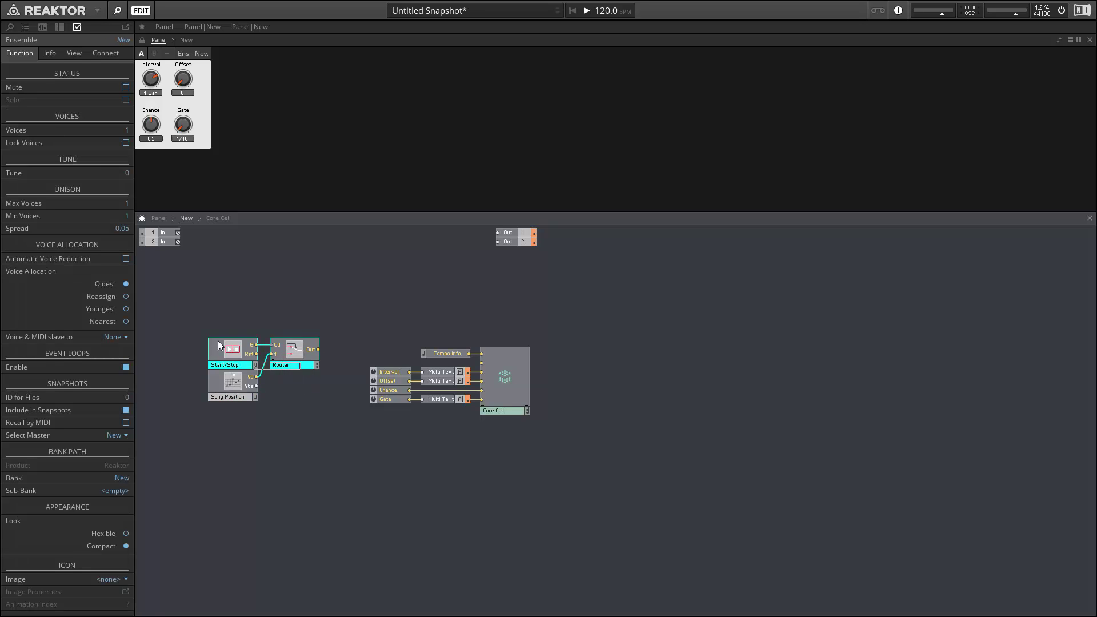
{"action": "left_click_drag", "start_coordinate": [176, 310], "coordinate": [224, 345]}
{"action": "left_click", "coordinate": [320, 376]}
{"action": "left_click_drag", "start_coordinate": [318, 349], "coordinate": [482, 363]}
{"action": "left_click_drag", "start_coordinate": [212, 322], "coordinate": [303, 386]}
{"action": "left_click_drag", "start_coordinate": [302, 370], "coordinate": [345, 383]}
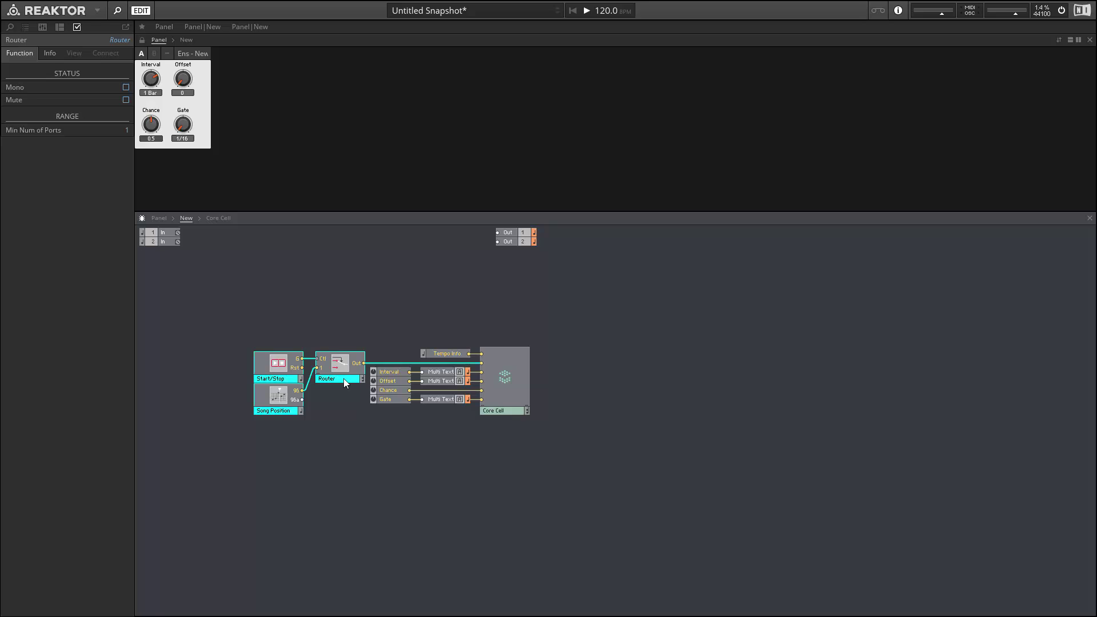
{"action": "double_click", "coordinate": [520, 397]}
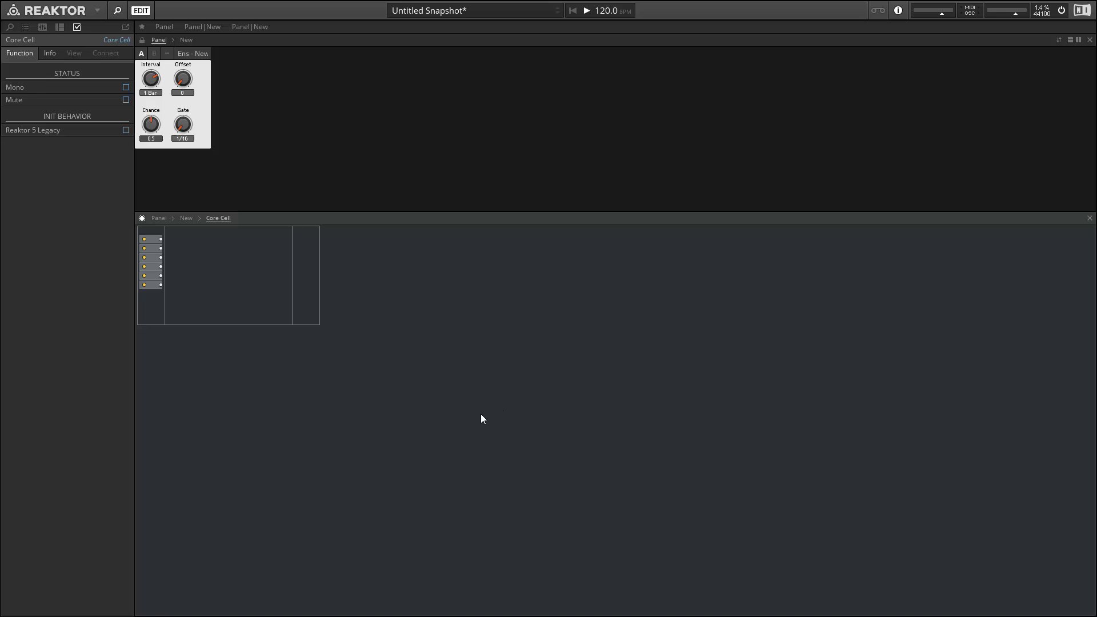
Name the first three Core Cell inputs BPS, Pos 96 and Interval
{"action": "left_click", "coordinate": [155, 240]}
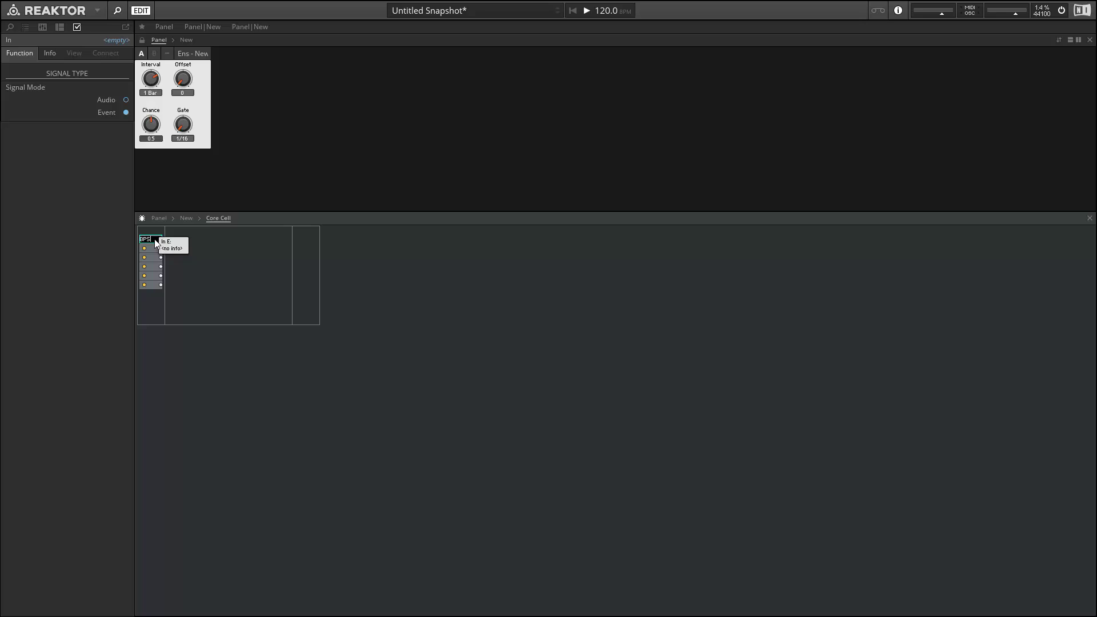
{"action": "type", "text": "BPS"}
{"action": "left_click", "coordinate": [159, 247]}
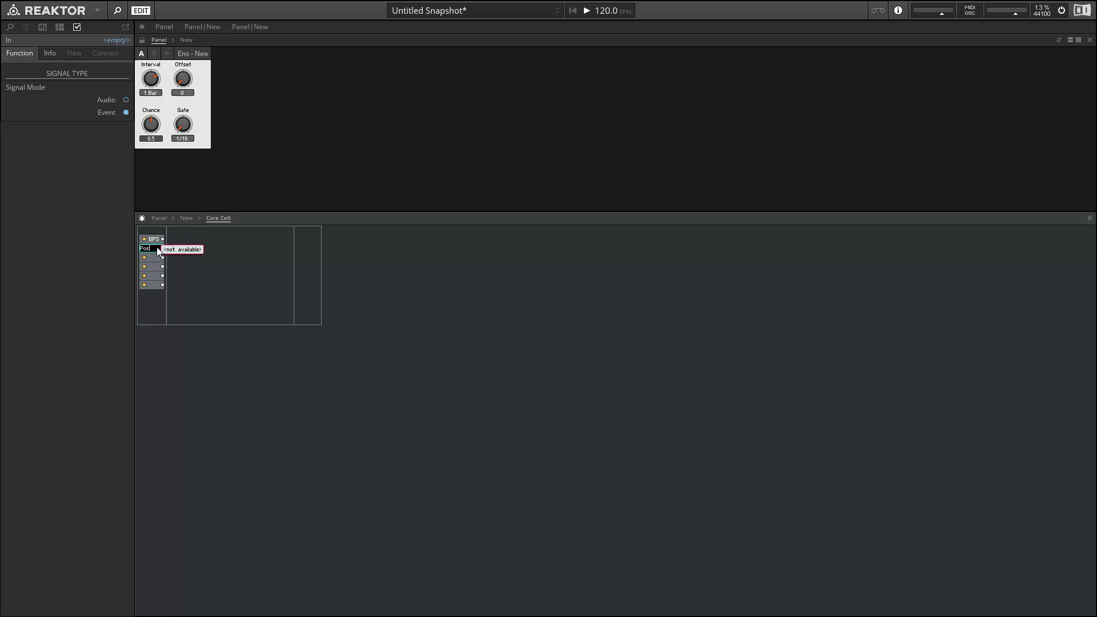
{"action": "key", "text": "Return"}
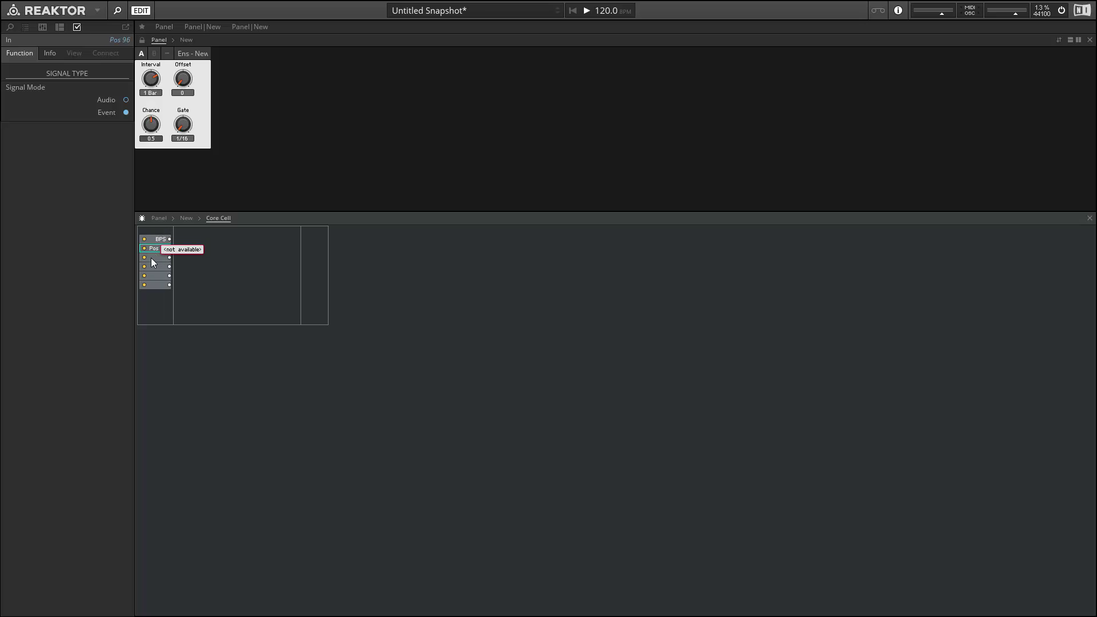
{"action": "left_click", "coordinate": [153, 258]}
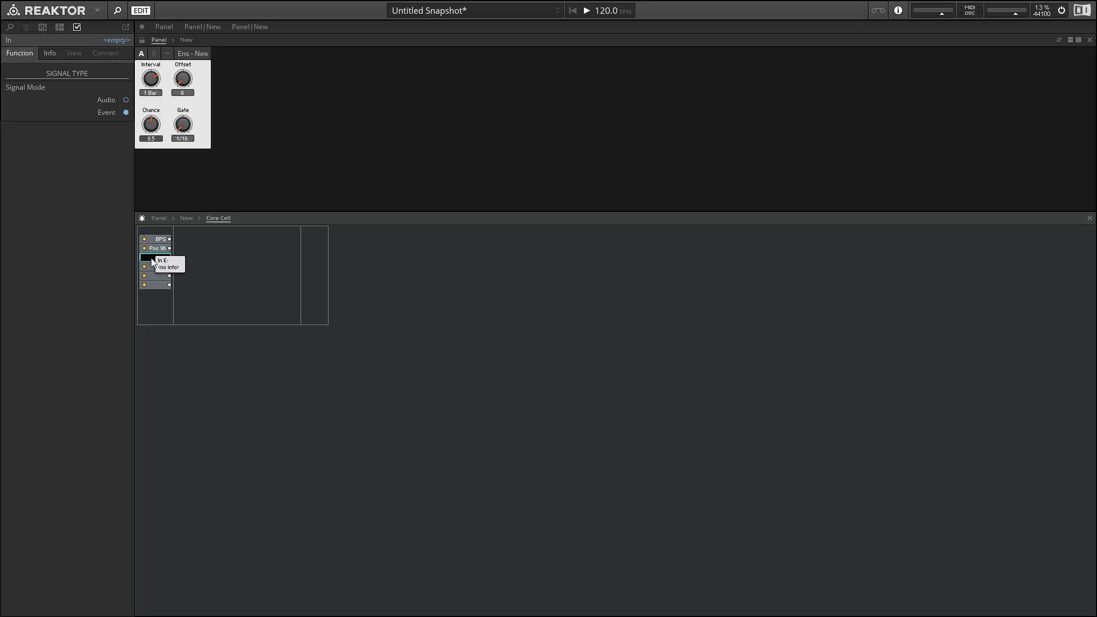
{"action": "type", "text": "Interval"}
{"action": "key", "text": "Return"}
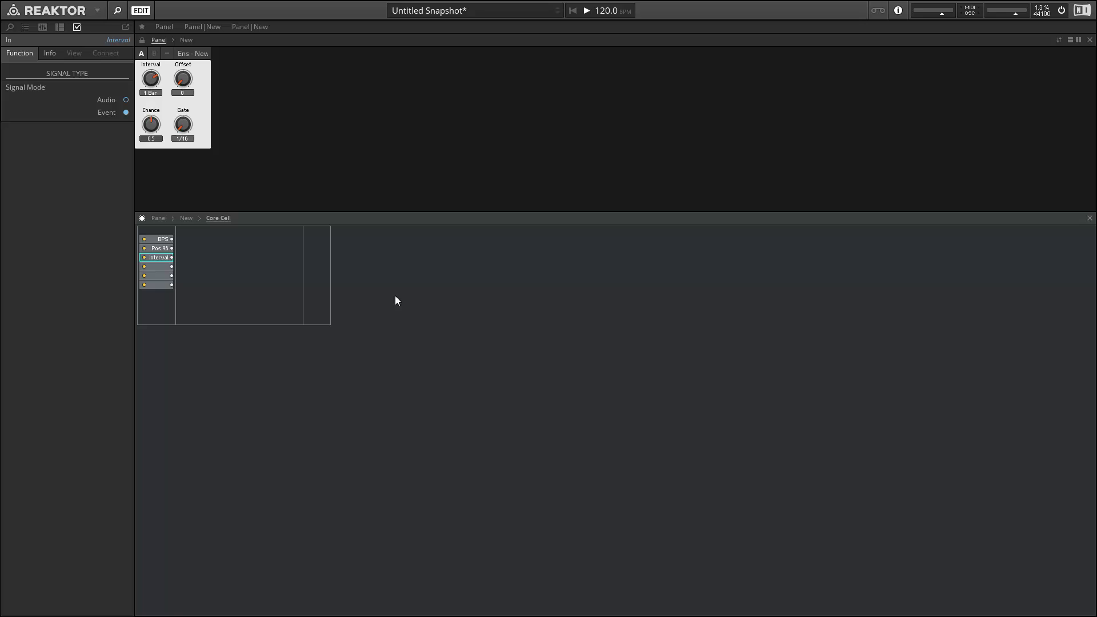
Name the remaining inputs Offset, Chance and Gate
{"action": "left_click", "coordinate": [145, 267]}
{"action": "type", "text": "Offset"}
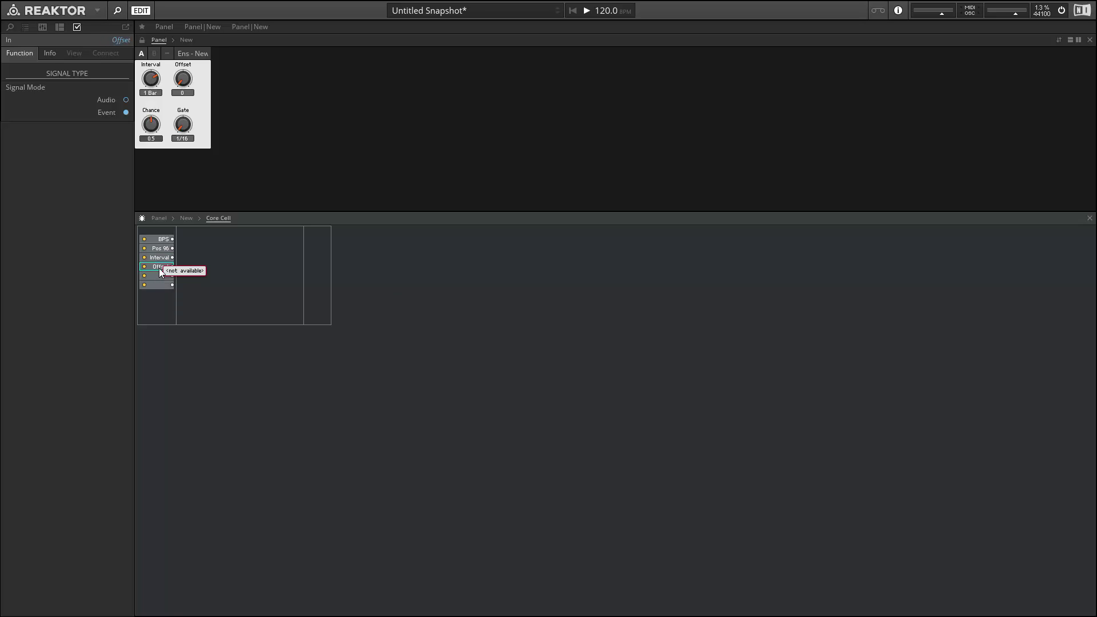
{"action": "key", "text": "Return"}
{"action": "left_click", "coordinate": [155, 276]}
{"action": "type", "text": "Chance"}
{"action": "key", "text": "Return"}
{"action": "left_click", "coordinate": [153, 282]}
{"action": "type", "text": "Gate"}
{"action": "key", "text": "Return"}
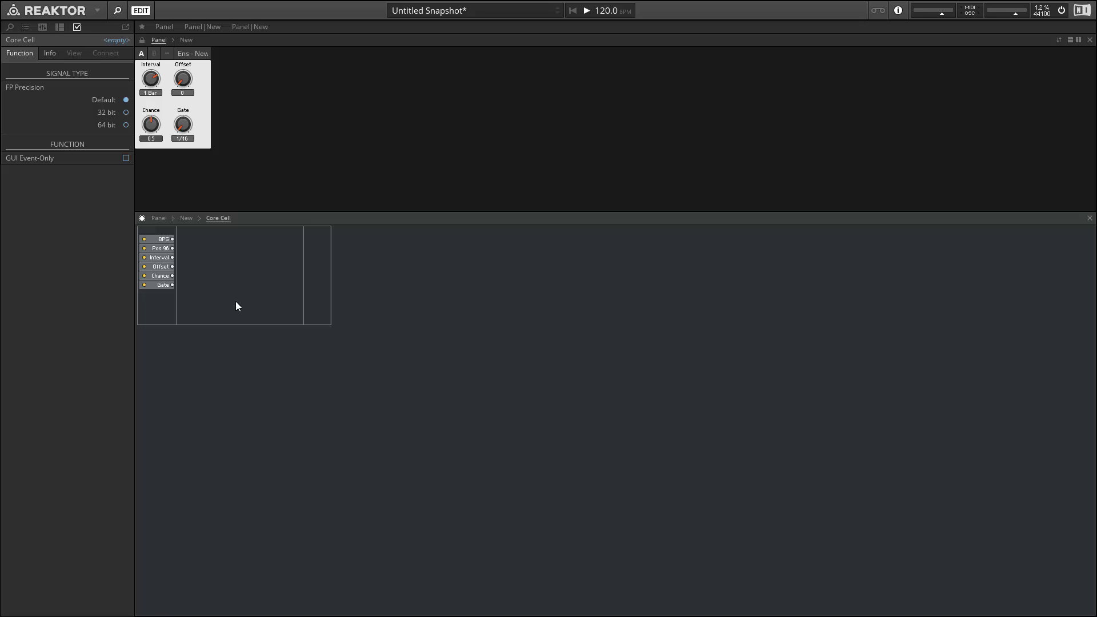
Add event outputs named Trig and Ms, then leave the Core Cell
{"action": "right_click", "coordinate": [312, 258]}
{"action": "mouse_move", "coordinate": [377, 266]}
{"action": "left_click", "coordinate": [446, 266]}
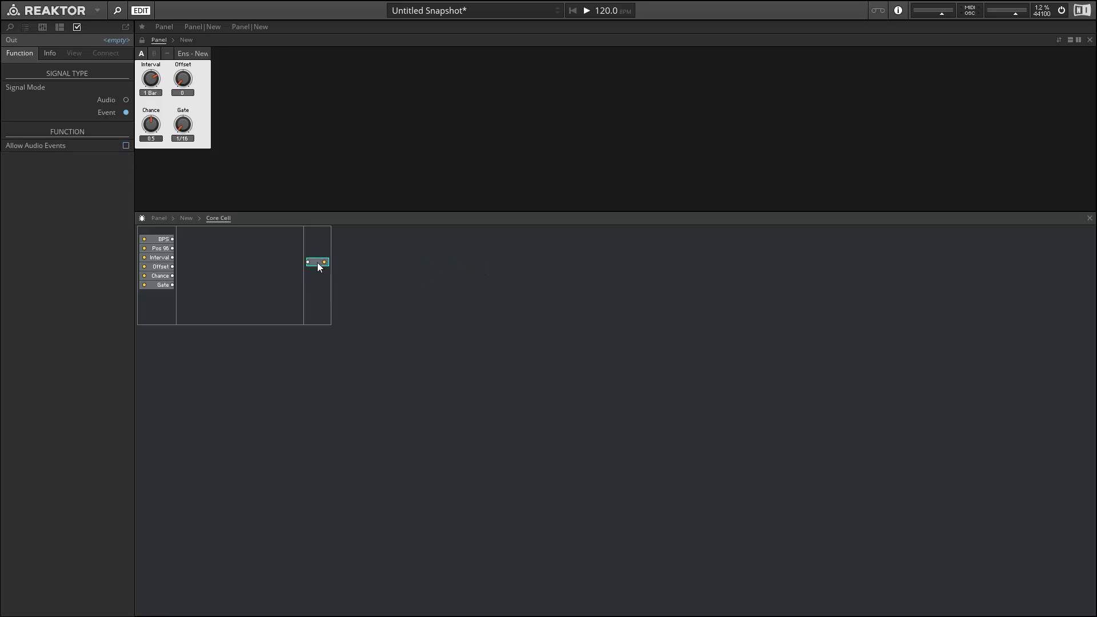
{"action": "type", "text": "Trig"}
{"action": "key", "text": "Return"}
{"action": "type", "text": "Ms"}
{"action": "key", "text": "Return"}
{"action": "double_click", "coordinate": [256, 256]}
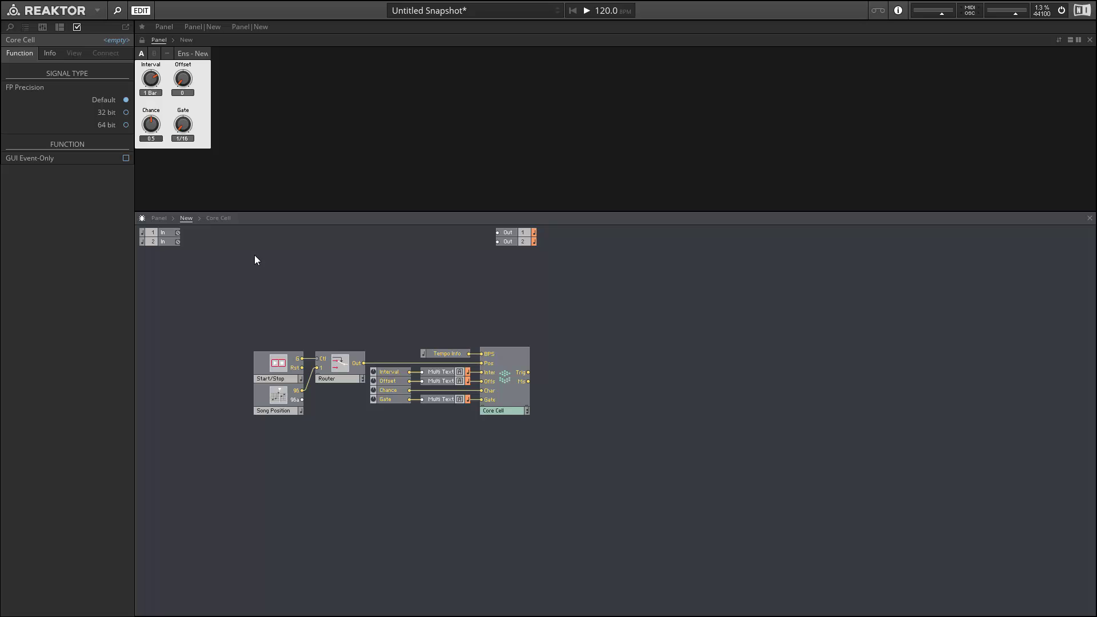
Add a Hold module fed by the Core Cell's Trig and Ms outputs
{"action": "right_click", "coordinate": [610, 331]}
{"action": "mouse_move", "coordinate": [610, 335]}
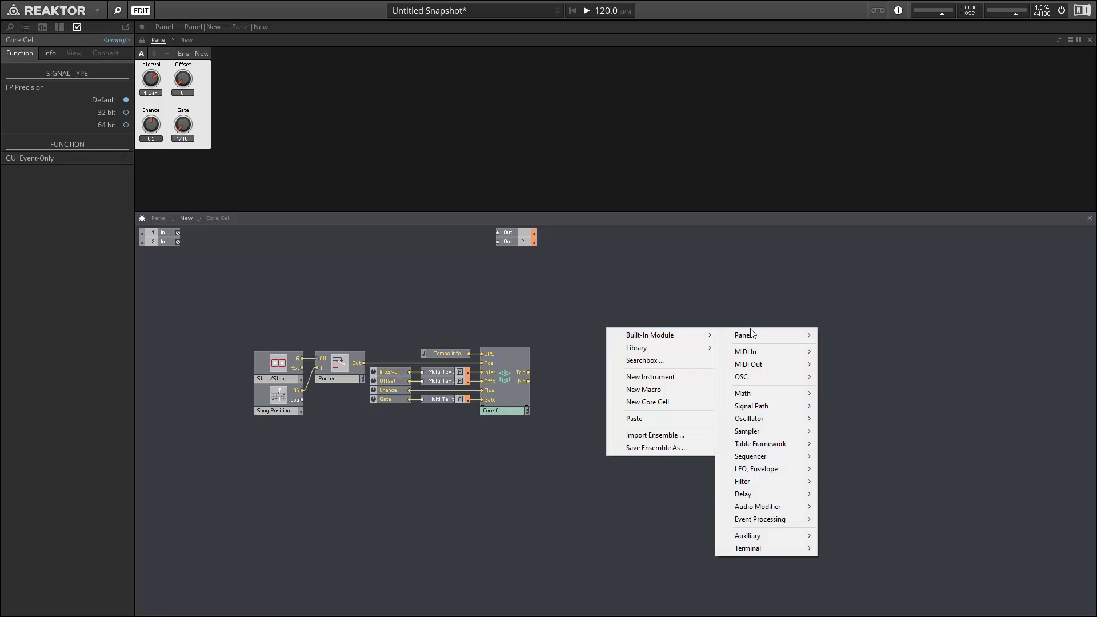
{"action": "mouse_move", "coordinate": [771, 519]}
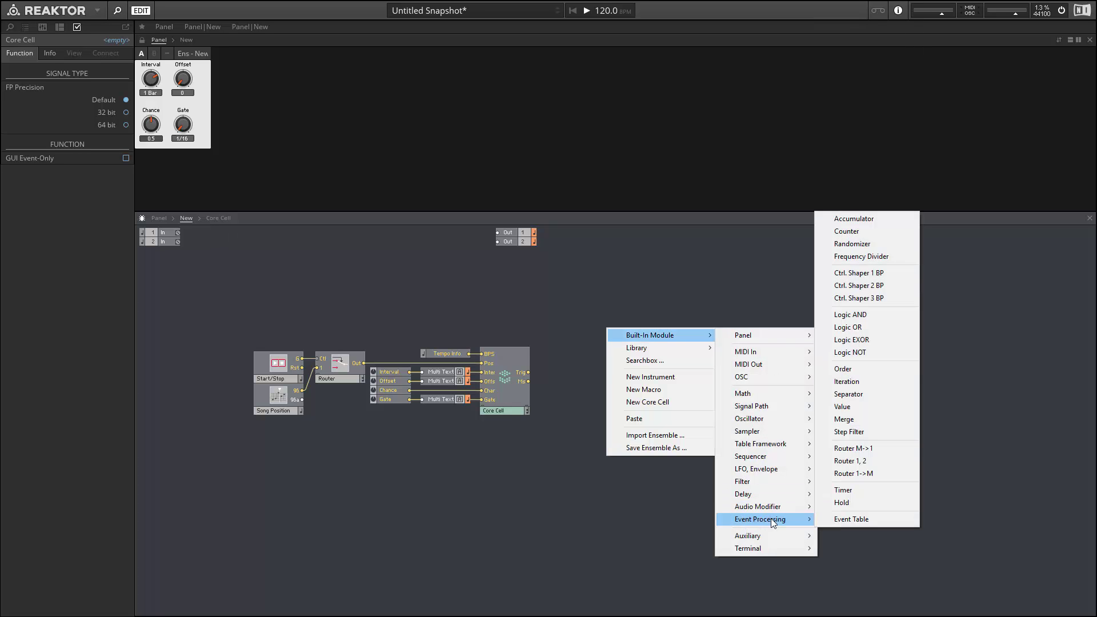
{"action": "left_click", "coordinate": [852, 503]}
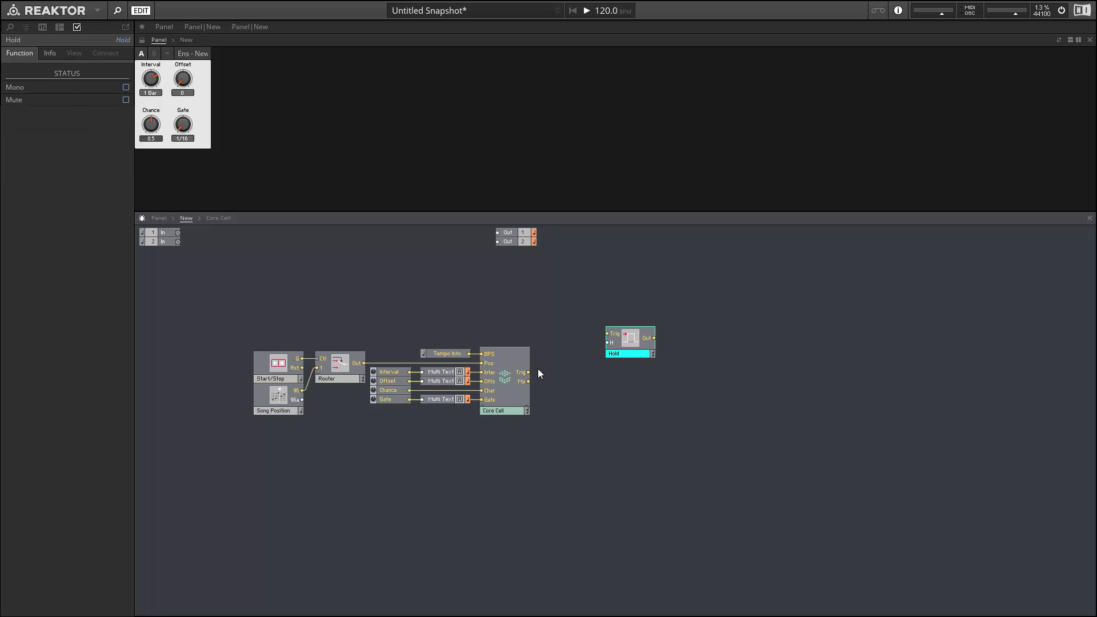
{"action": "mouse_move", "coordinate": [528, 372]}
{"action": "left_mouse_down"}
{"action": "mouse_move", "coordinate": [607, 333]}
{"action": "mouse_move", "coordinate": [528, 381]}
{"action": "left_mouse_up"}
{"action": "left_click_drag", "start_coordinate": [626, 354], "coordinate": [548, 392]}
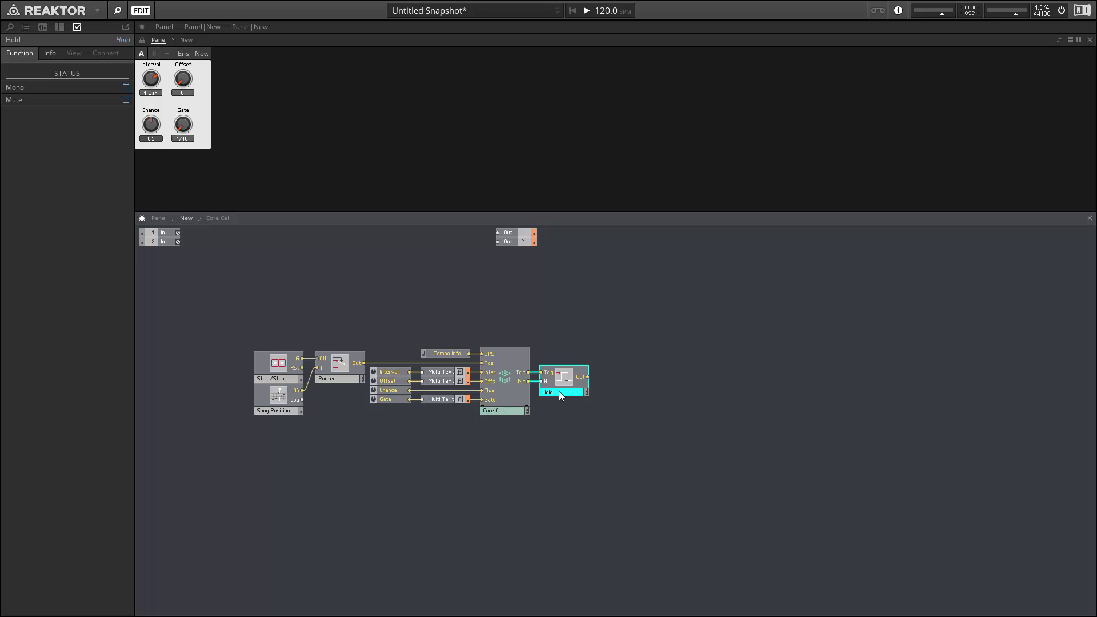
Insert a Numeric Readout meter on Hold's output and place it beside Hold
{"action": "left_click", "coordinate": [619, 365]}
{"action": "double_click", "coordinate": [618, 365]}
{"action": "type", "text": "al"}
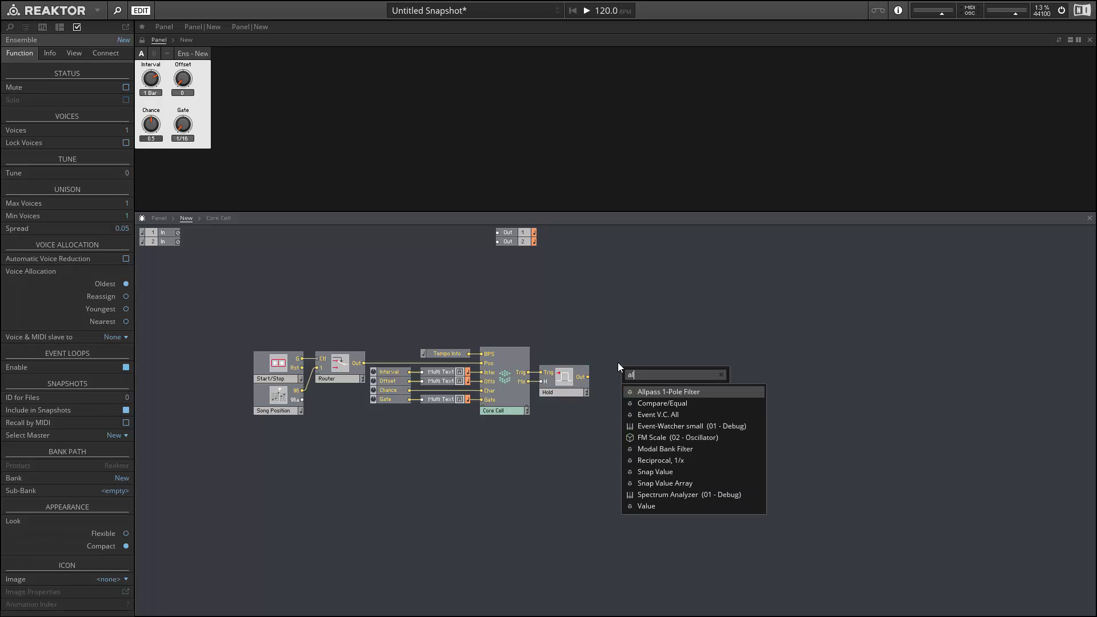
{"action": "key", "text": "BackSpace"}
{"action": "key", "text": "BackSpace"}
{"action": "type", "text": "num"}
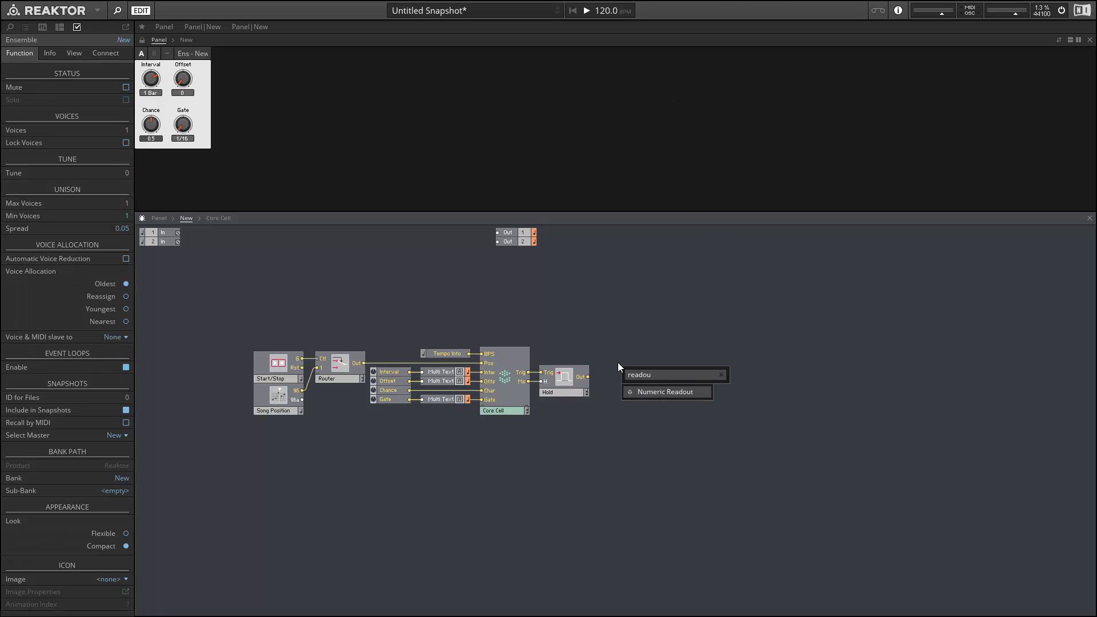
{"action": "key", "text": "Return"}
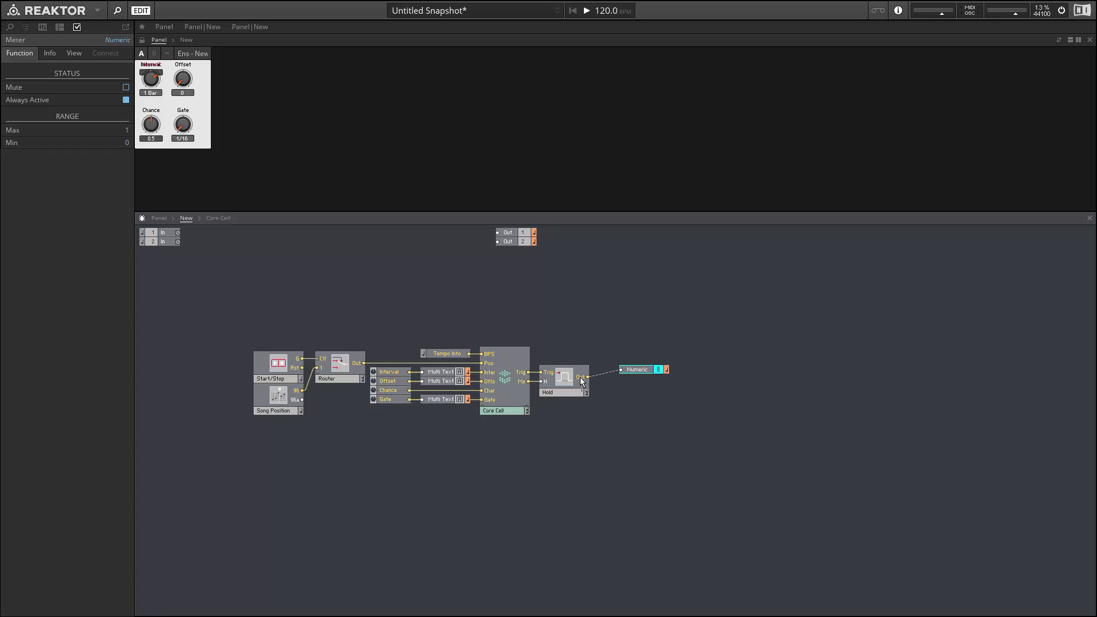
{"action": "left_click_drag", "start_coordinate": [581, 377], "coordinate": [582, 377]}
{"action": "left_click_drag", "start_coordinate": [653, 372], "coordinate": [629, 376]}
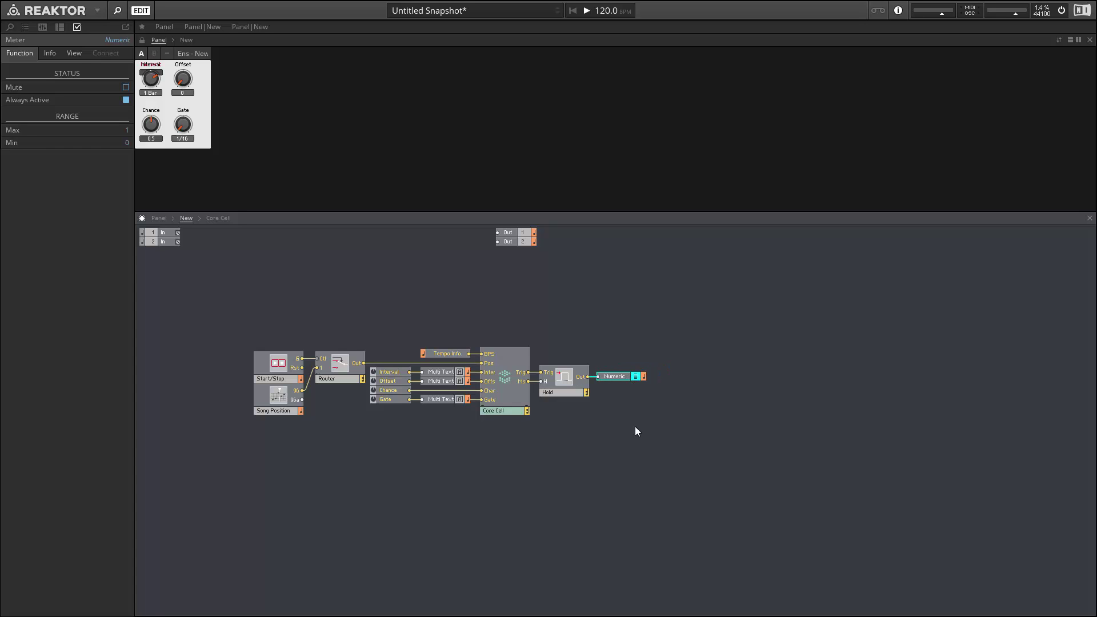
Switch every module in the structure to mono with Set Selection to Mono
{"action": "left_click_drag", "start_coordinate": [635, 427], "coordinate": [303, 320]}
{"action": "right_click", "coordinate": [502, 400]}
{"action": "left_click", "coordinate": [516, 421]}
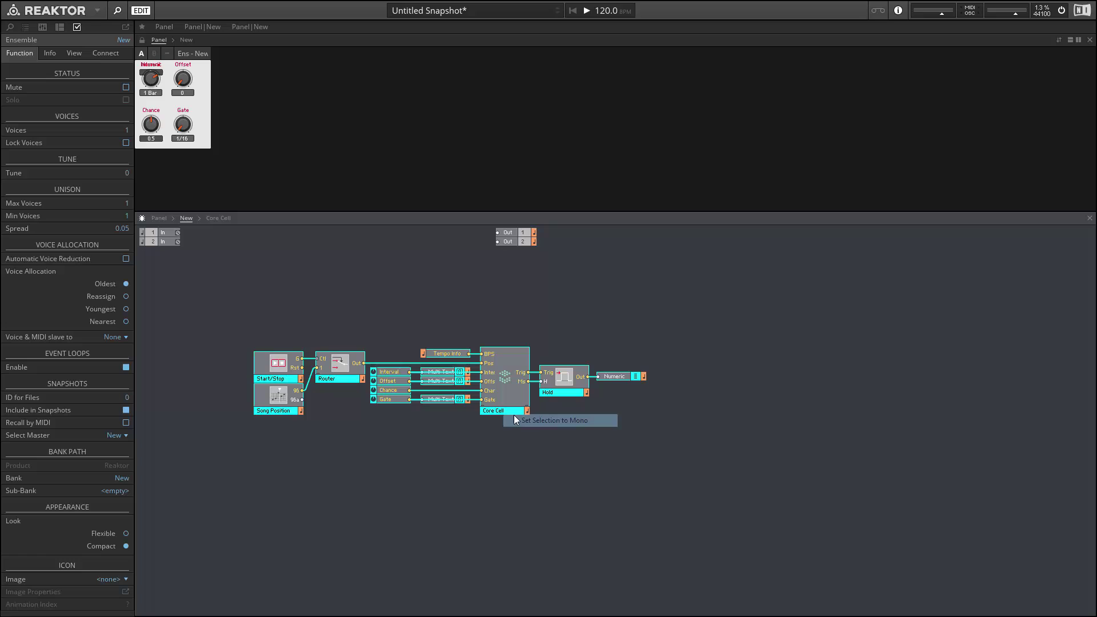
{"action": "left_click", "coordinate": [579, 443]}
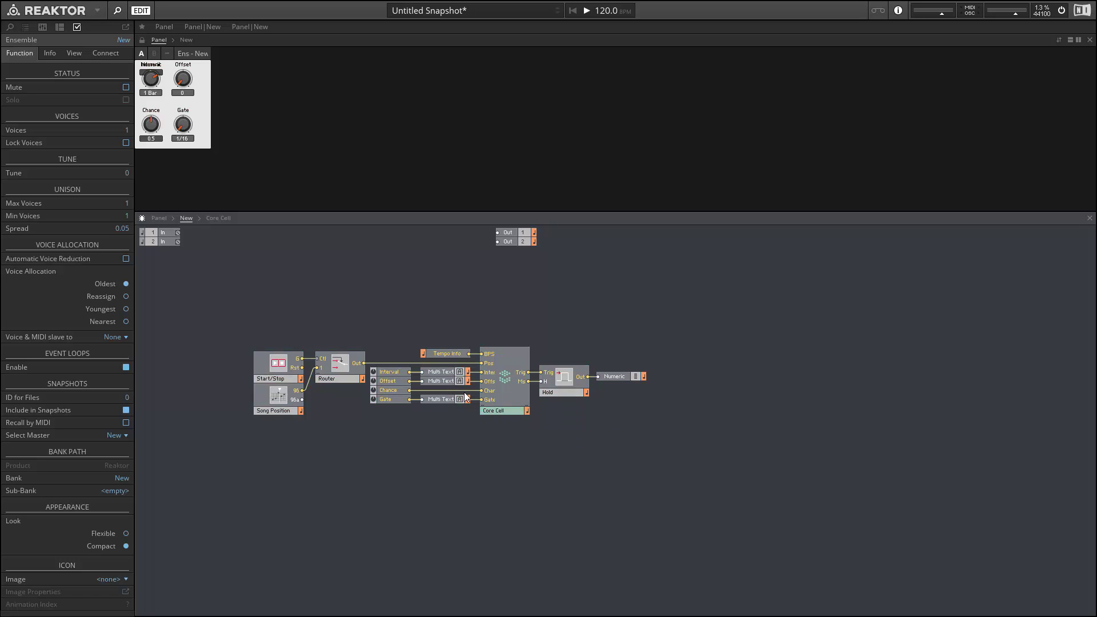
Inside the Core Cell, move BPS to the top and feed it into a 1 div x module
{"action": "double_click", "coordinate": [512, 359]}
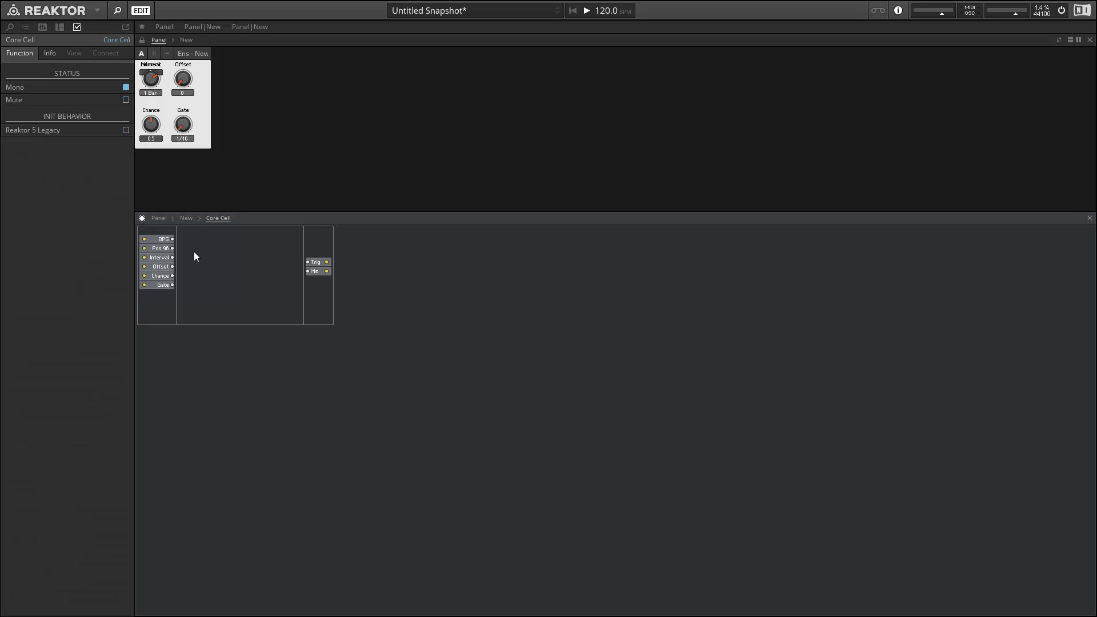
{"action": "left_click_drag", "start_coordinate": [143, 239], "coordinate": [157, 214]}
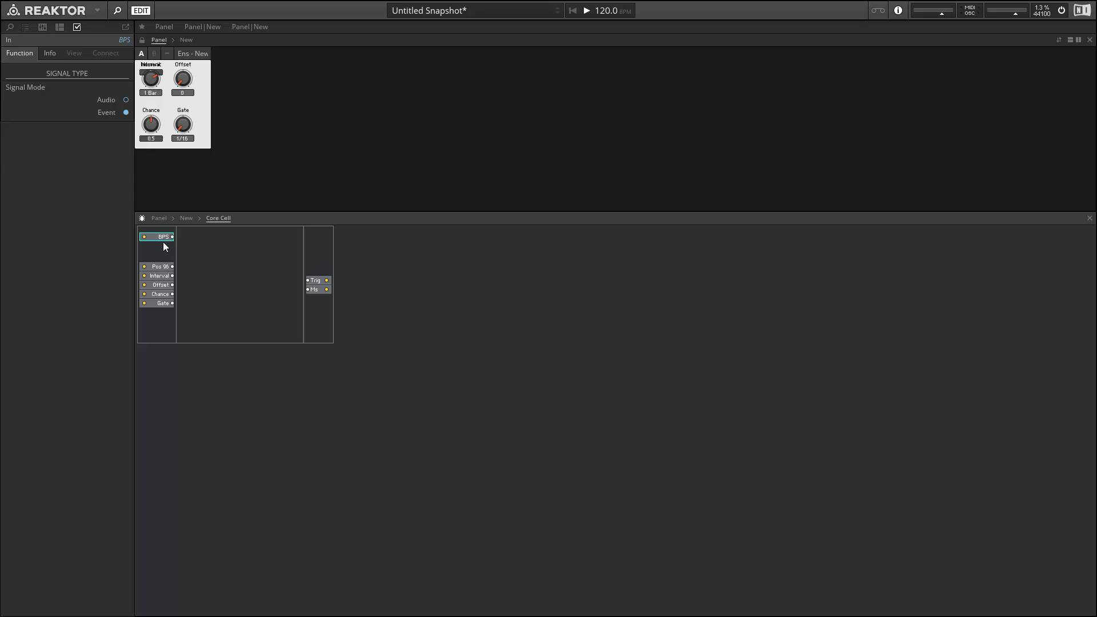
{"action": "right_click", "coordinate": [198, 234]}
{"action": "mouse_move", "coordinate": [258, 239]}
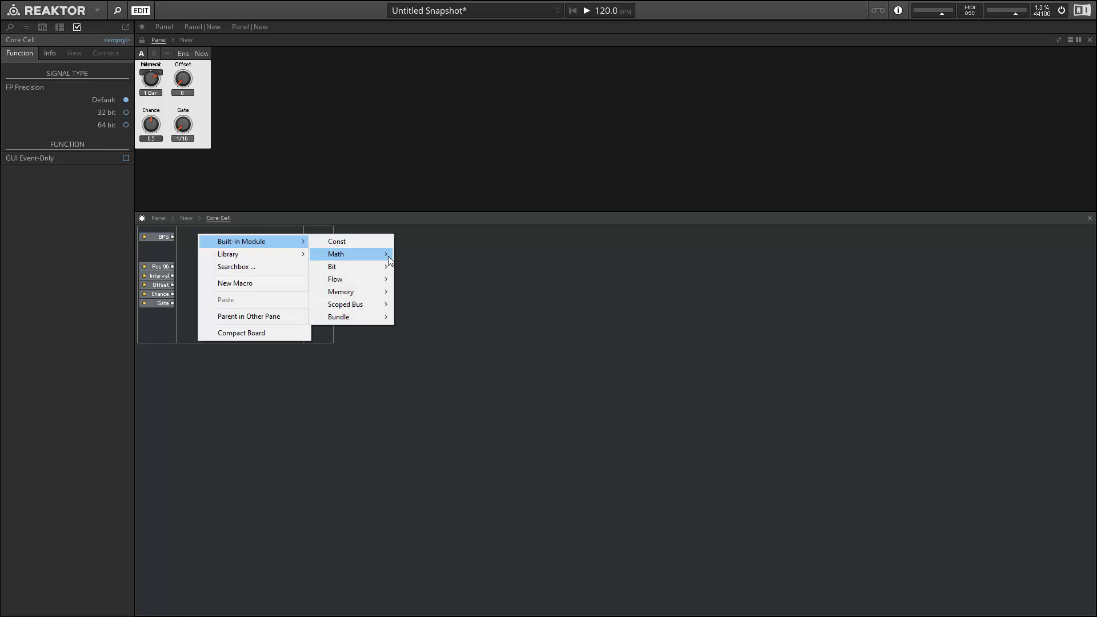
{"action": "mouse_move", "coordinate": [382, 258]}
{"action": "key", "text": "Escape"}
{"action": "double_click", "coordinate": [204, 246]}
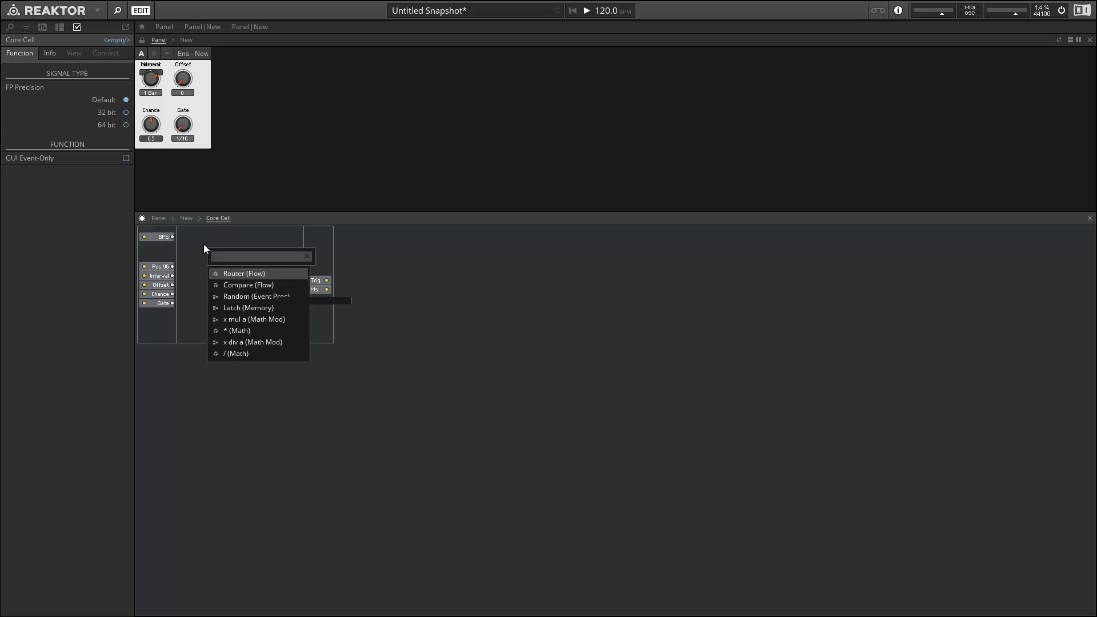
{"action": "type", "text": "1"}
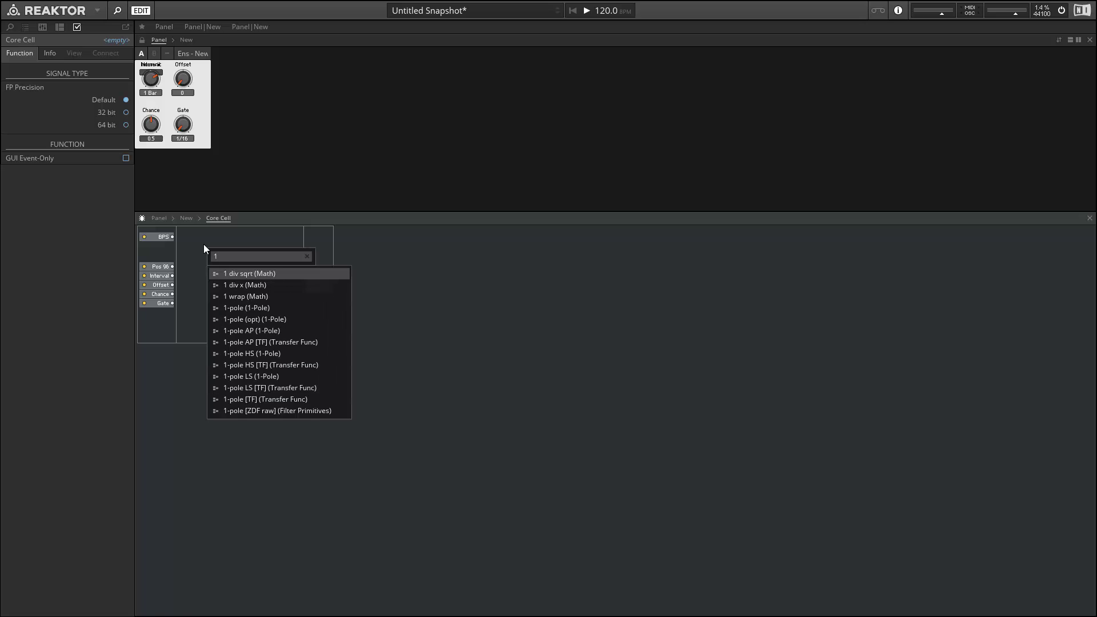
{"action": "left_click", "coordinate": [229, 285]}
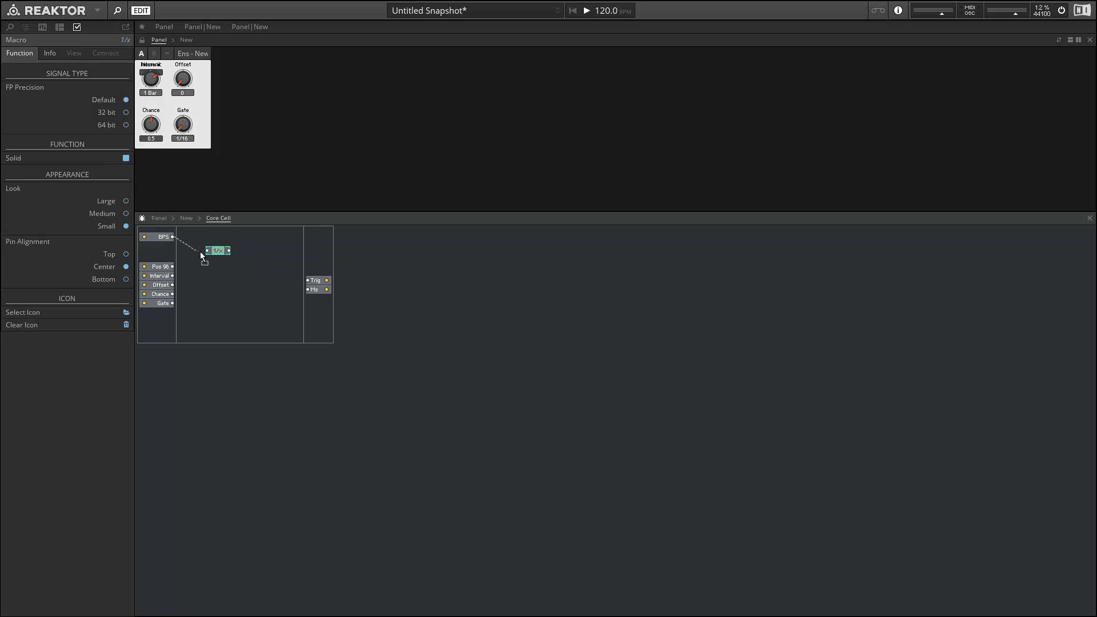
{"action": "left_click_drag", "start_coordinate": [203, 252], "coordinate": [194, 243]}
Divide the 1/x output by a QuickConst of 96 using an x div a module
{"action": "left_click", "coordinate": [206, 261]}
{"action": "right_click", "coordinate": [222, 249]}
{"action": "left_click", "coordinate": [201, 264]}
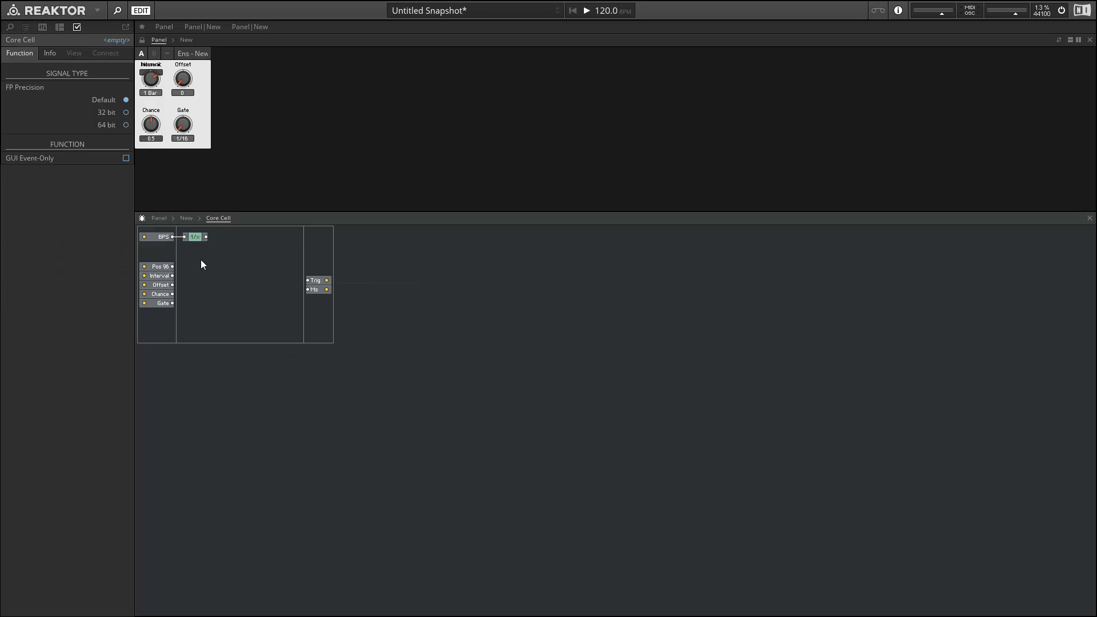
{"action": "double_click", "coordinate": [202, 264]}
{"action": "type", "text": "x div"}
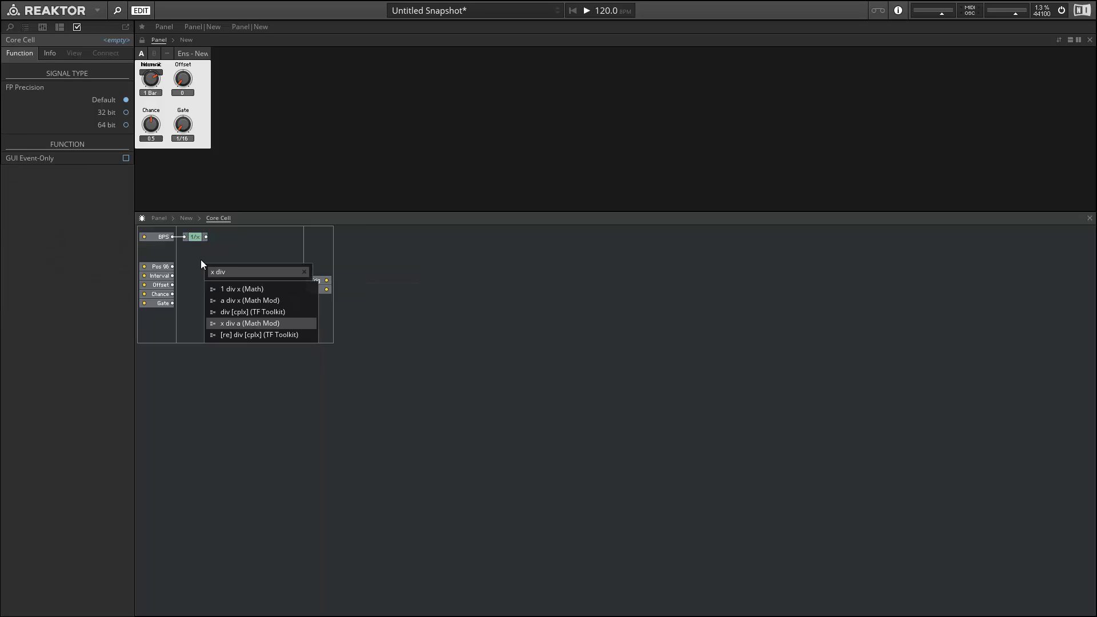
{"action": "key", "text": "Return"}
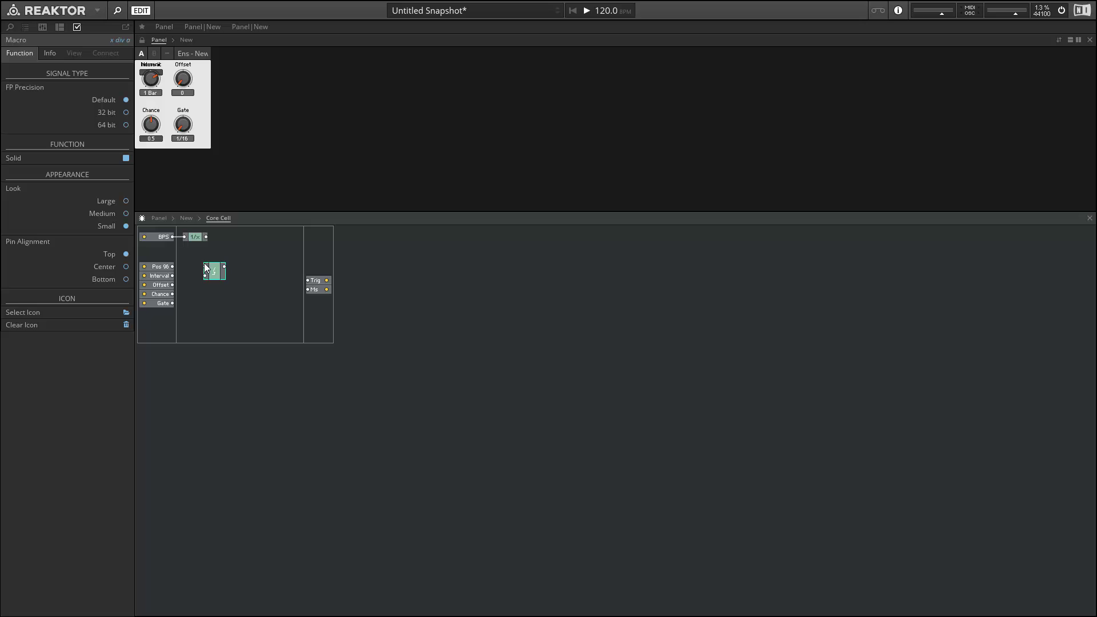
{"action": "left_click_drag", "start_coordinate": [204, 265], "coordinate": [238, 241]}
{"action": "right_click", "coordinate": [221, 244]}
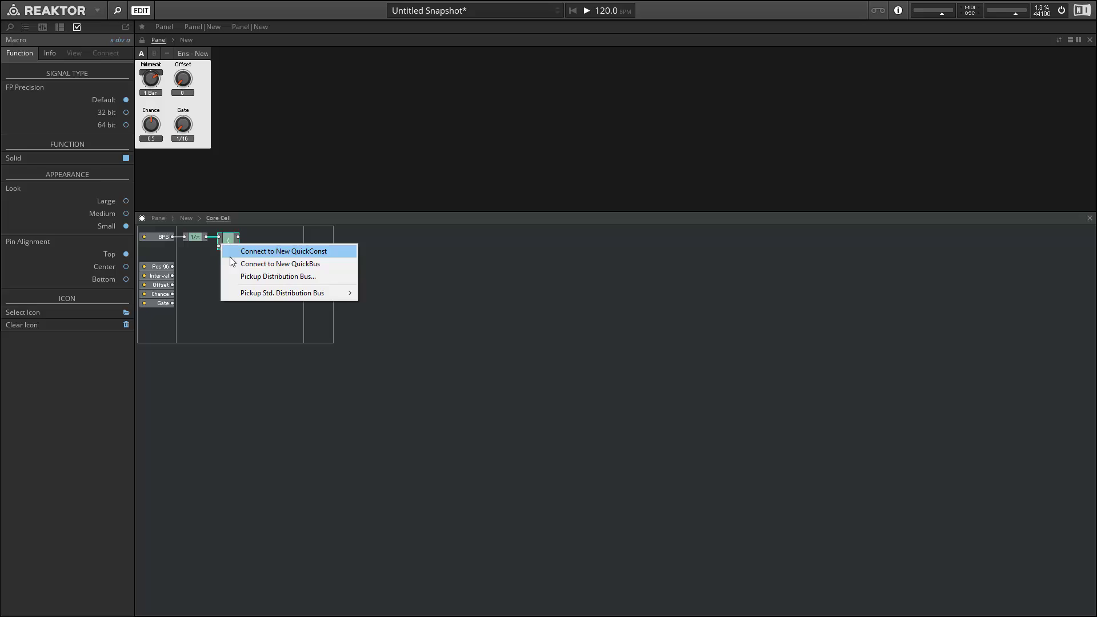
{"action": "left_click", "coordinate": [268, 251]}
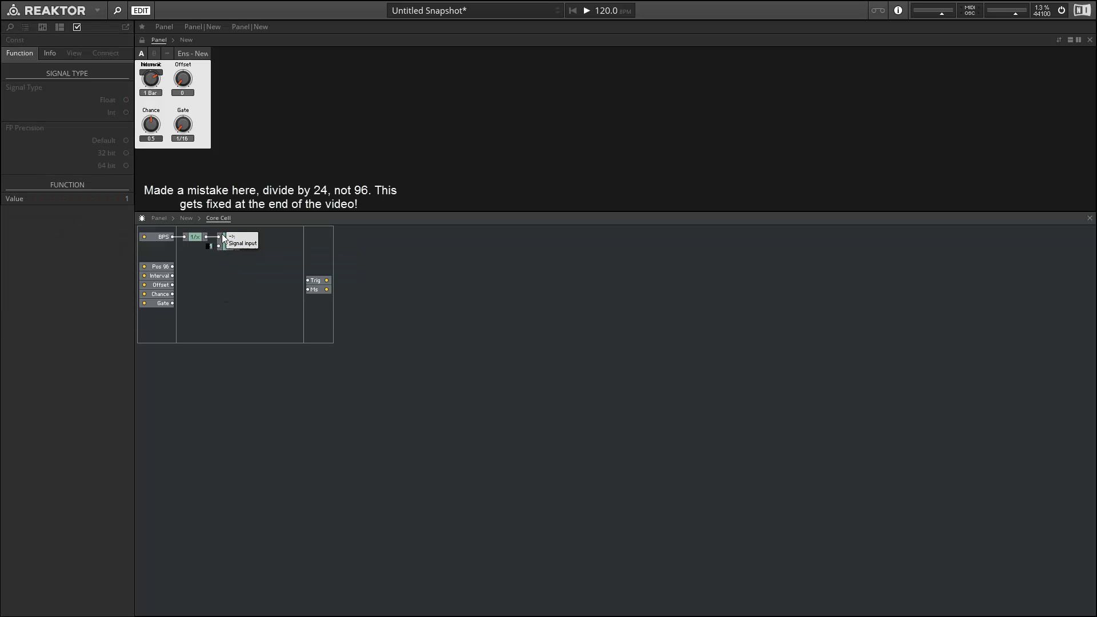
{"action": "type", "text": "96"}
{"action": "key", "text": "Return"}
Multiply the divider's output by a constant 1000 with an x mul a module
{"action": "right_click", "coordinate": [220, 248]}
{"action": "left_click", "coordinate": [206, 259]}
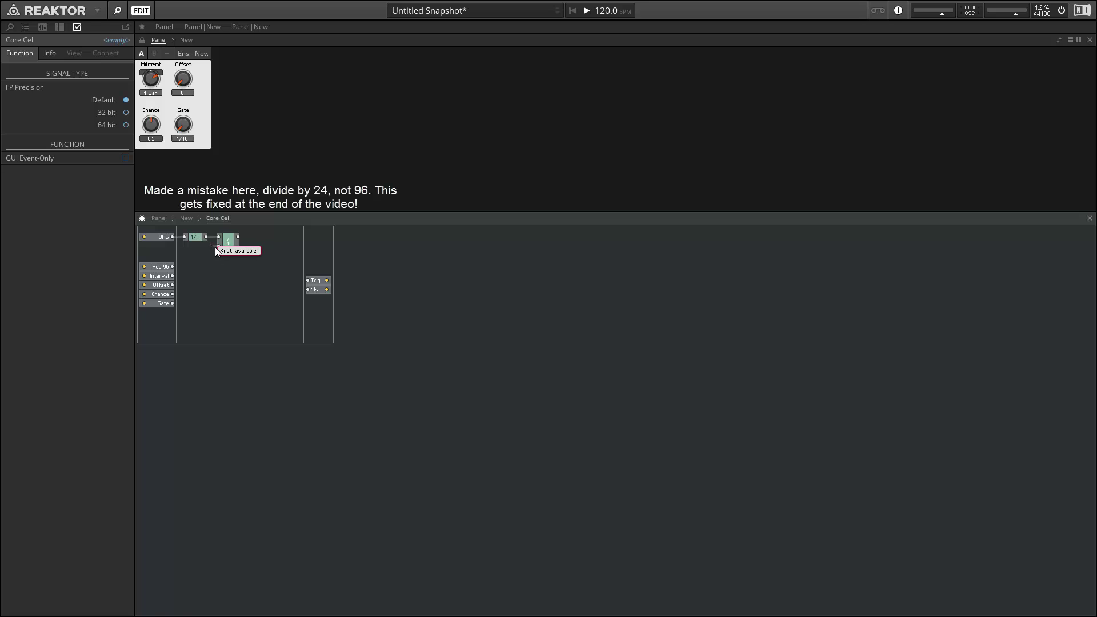
{"action": "double_click", "coordinate": [258, 255]}
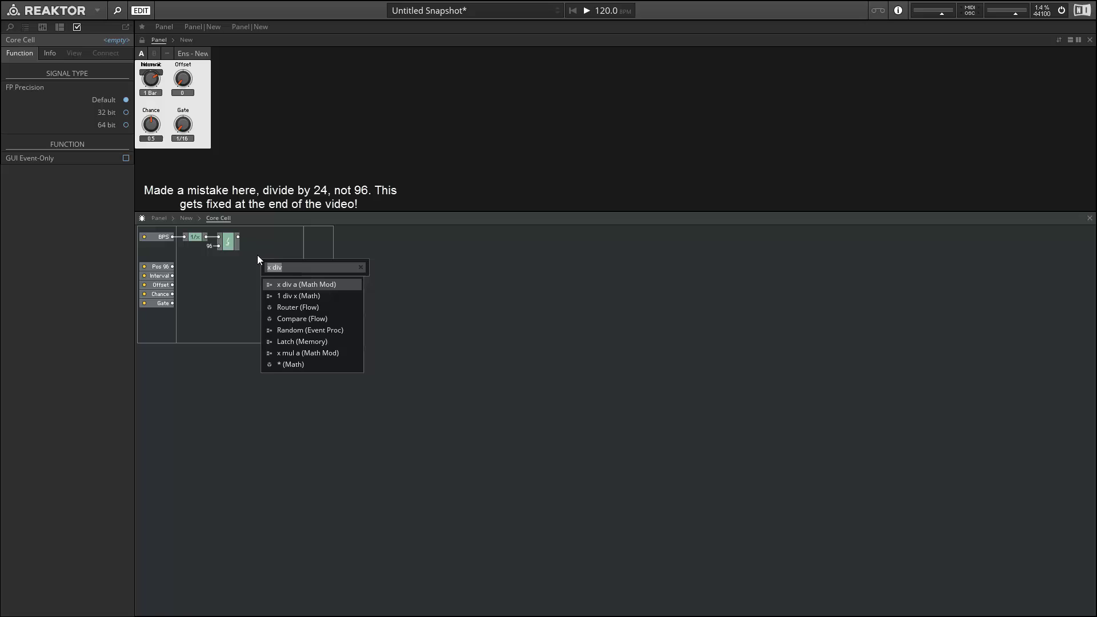
{"action": "type", "text": "x mul"}
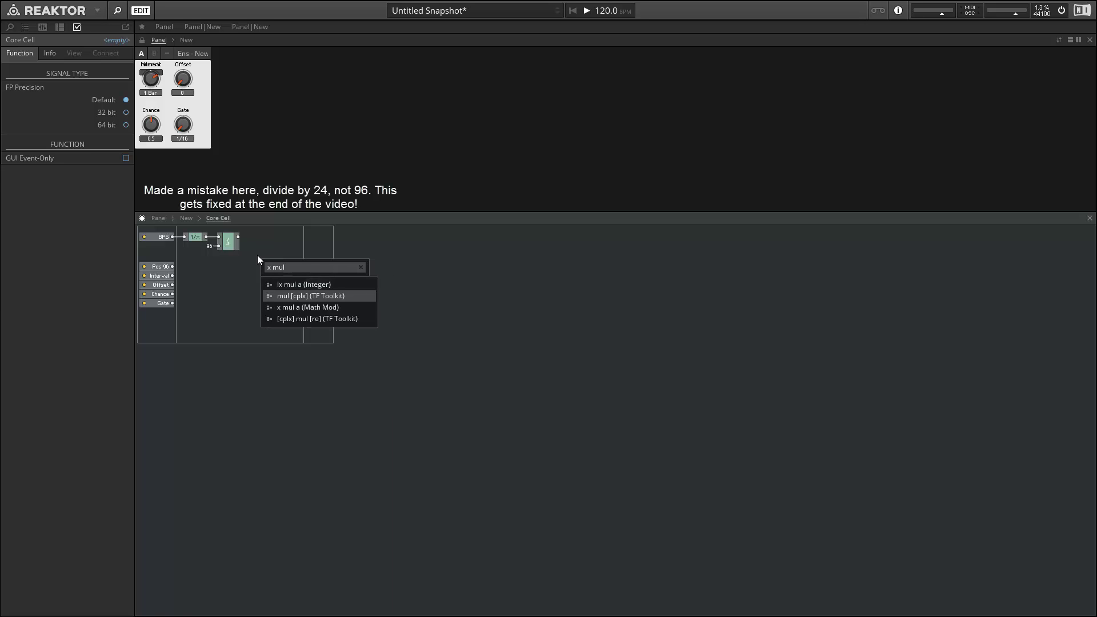
{"action": "key", "text": "Return"}
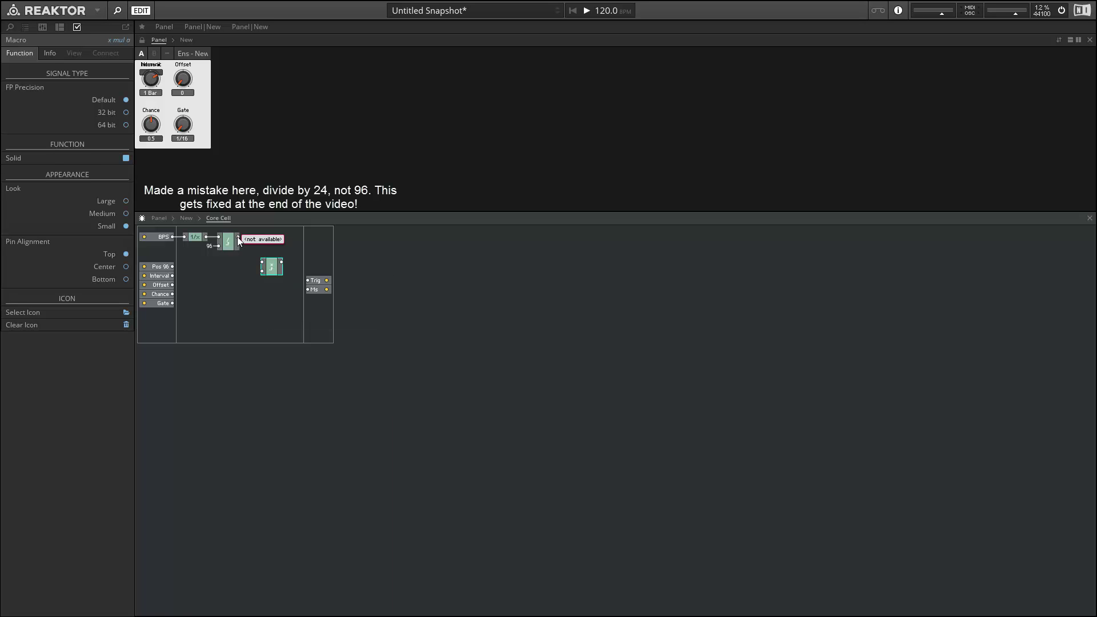
{"action": "left_click_drag", "start_coordinate": [238, 236], "coordinate": [262, 262]}
{"action": "left_click_drag", "start_coordinate": [291, 258], "coordinate": [299, 247]}
{"action": "right_click", "coordinate": [290, 247]}
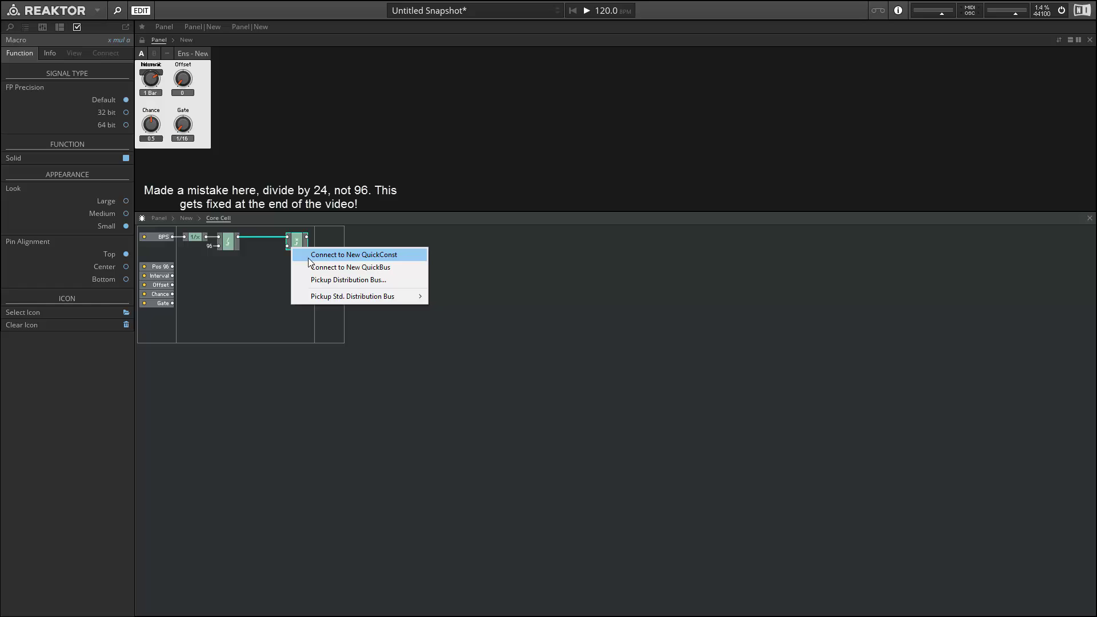
{"action": "left_click", "coordinate": [298, 250]}
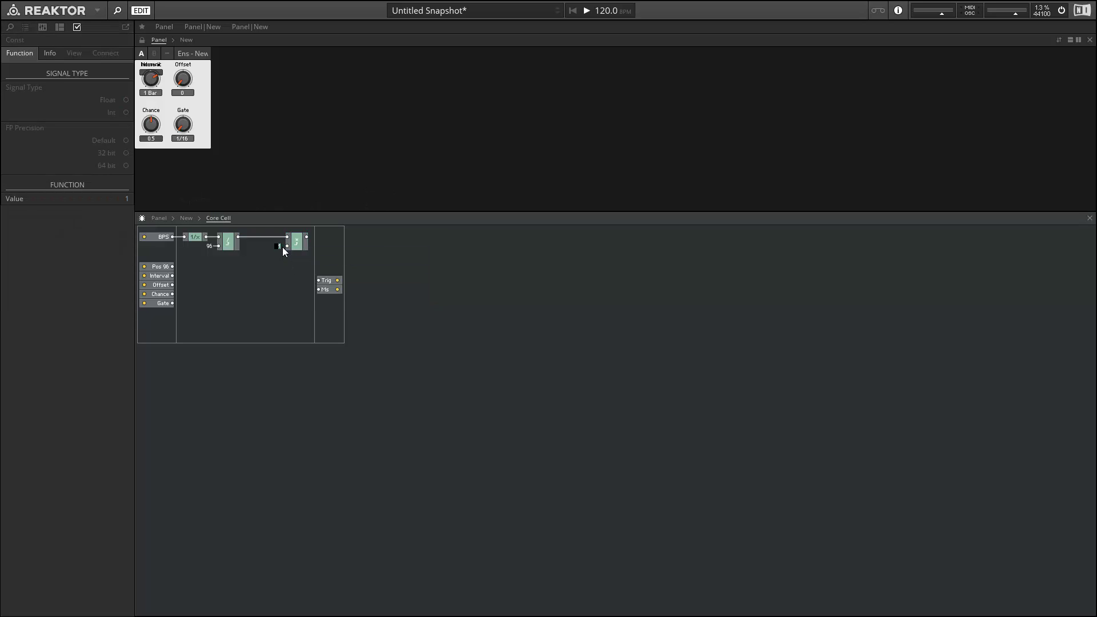
{"action": "type", "text": "000"}
{"action": "key", "text": "Return"}
Send the multiplier's output to a new QuickBus named 96th
{"action": "left_click_drag", "start_coordinate": [303, 243], "coordinate": [277, 243]}
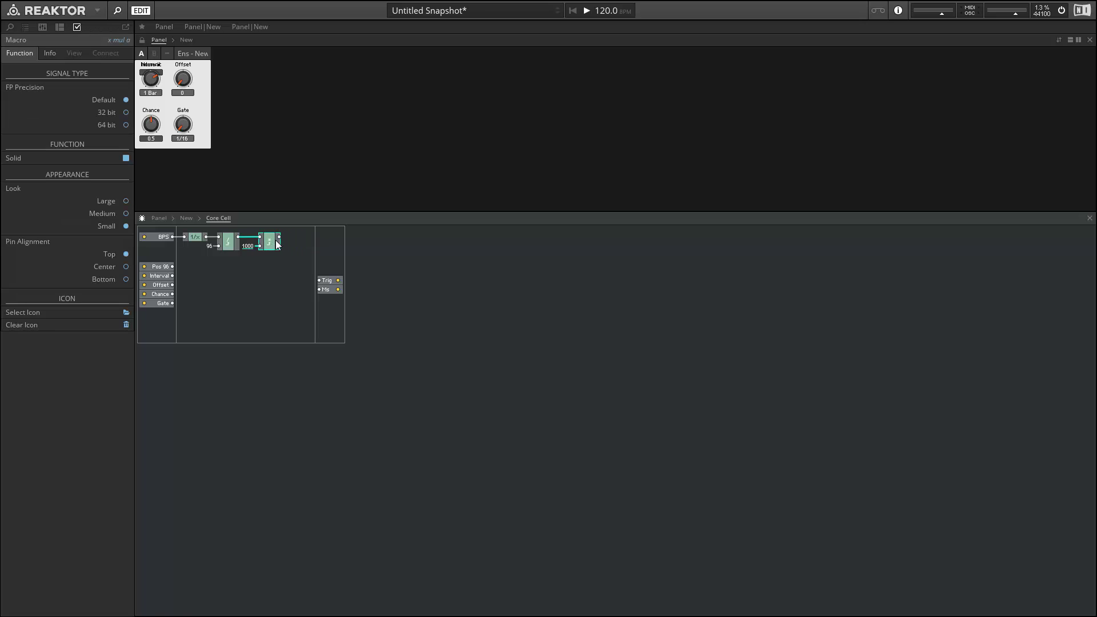
{"action": "right_click", "coordinate": [280, 238]}
{"action": "left_click", "coordinate": [294, 242]}
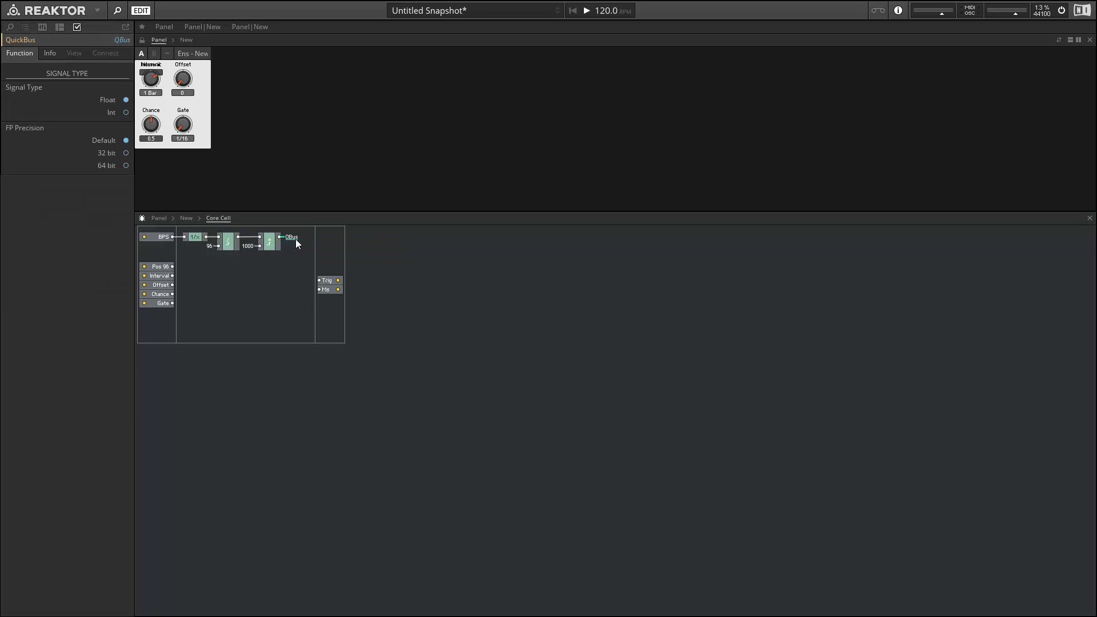
{"action": "type", "text": "96"}
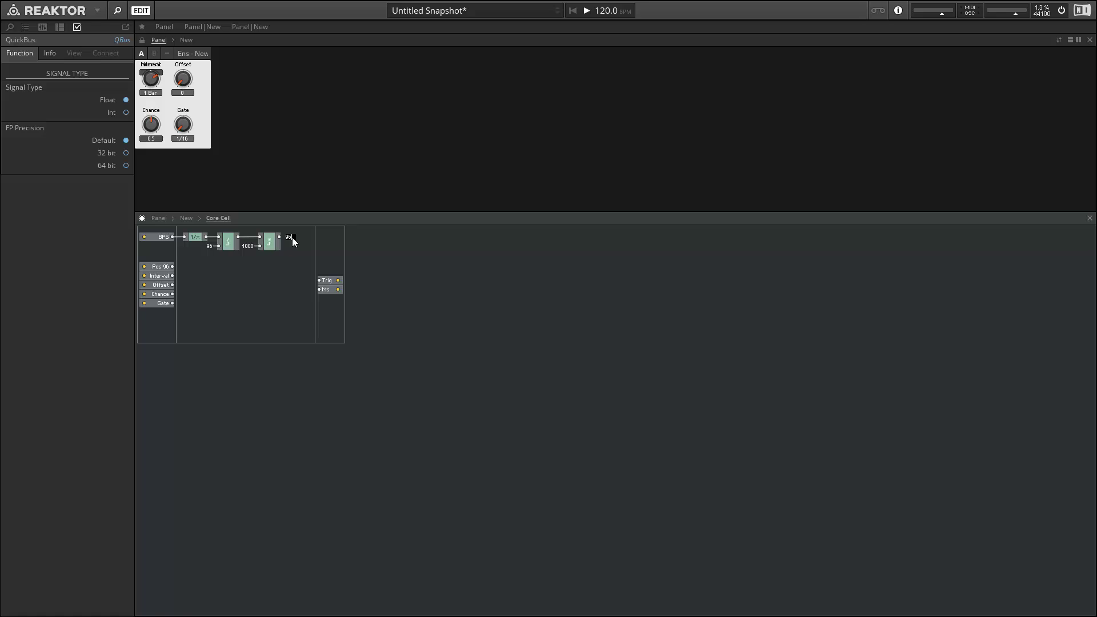
{"action": "type", "text": "th"}
{"action": "key", "text": "Return"}
Move the Gate input down to the bottom of the Core Cell
{"action": "left_click_drag", "start_coordinate": [303, 265], "coordinate": [332, 282]}
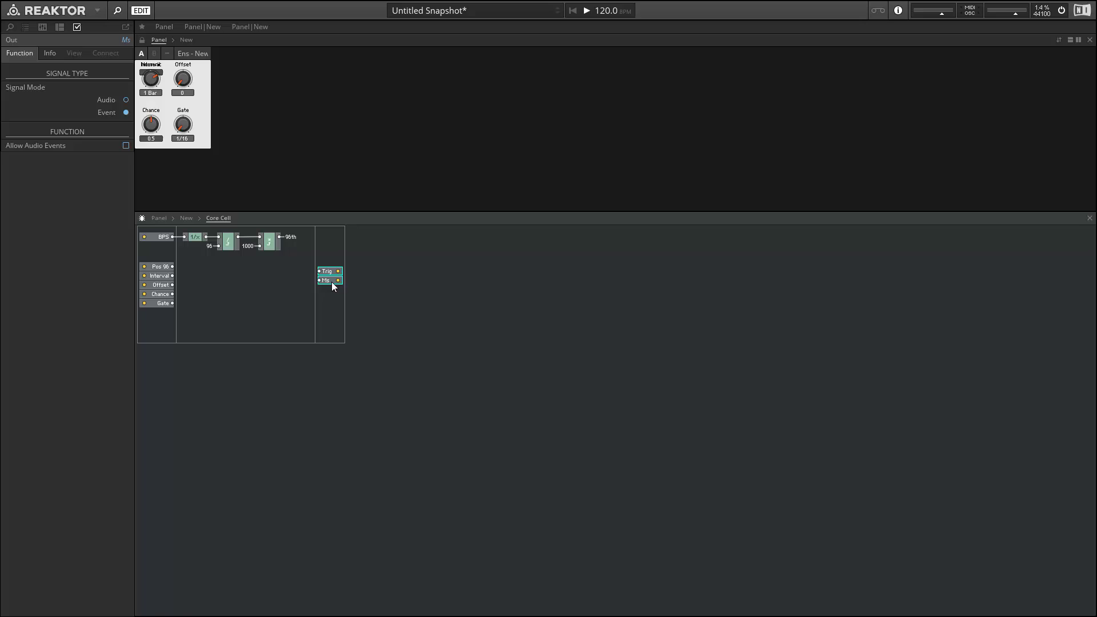
{"action": "left_click", "coordinate": [319, 304]}
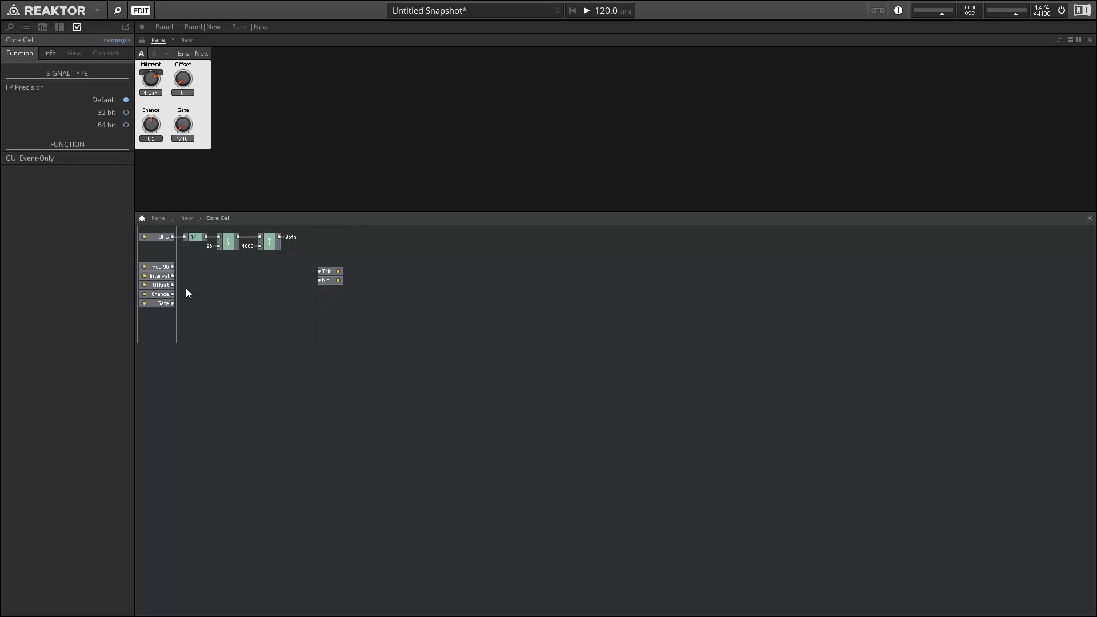
{"action": "left_click_drag", "start_coordinate": [159, 303], "coordinate": [148, 343]}
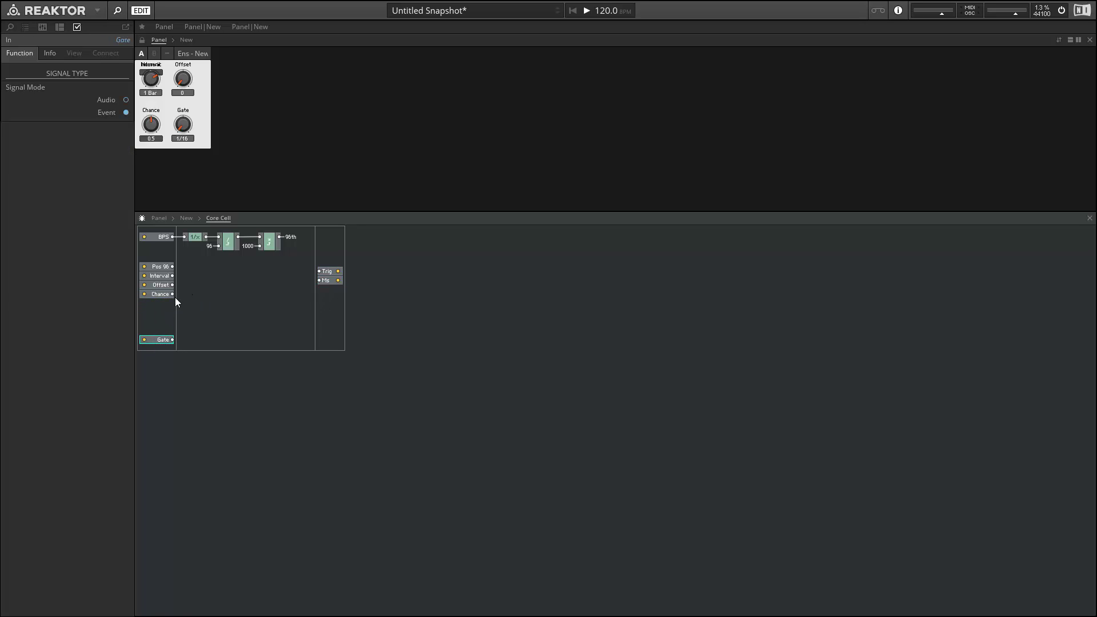
{"action": "left_click", "coordinate": [245, 343]}
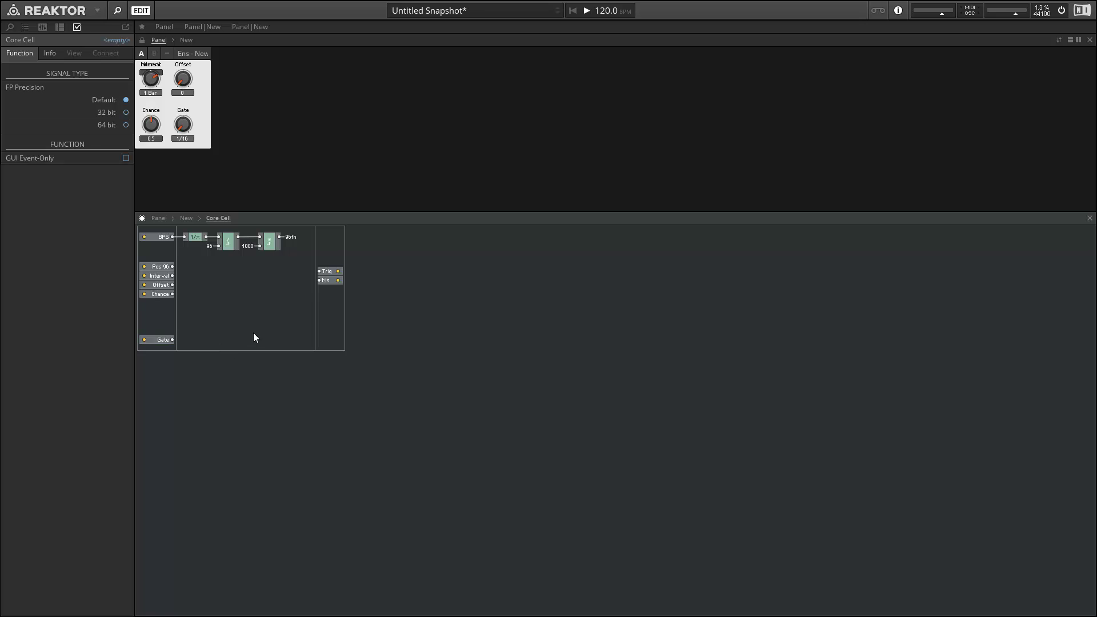
Insert a Table (Memory) module, undoing an accidental TableRef, and place it in the Core Cell
{"action": "right_click", "coordinate": [255, 337]}
{"action": "type", "text": "table"}
{"action": "key", "text": "Return"}
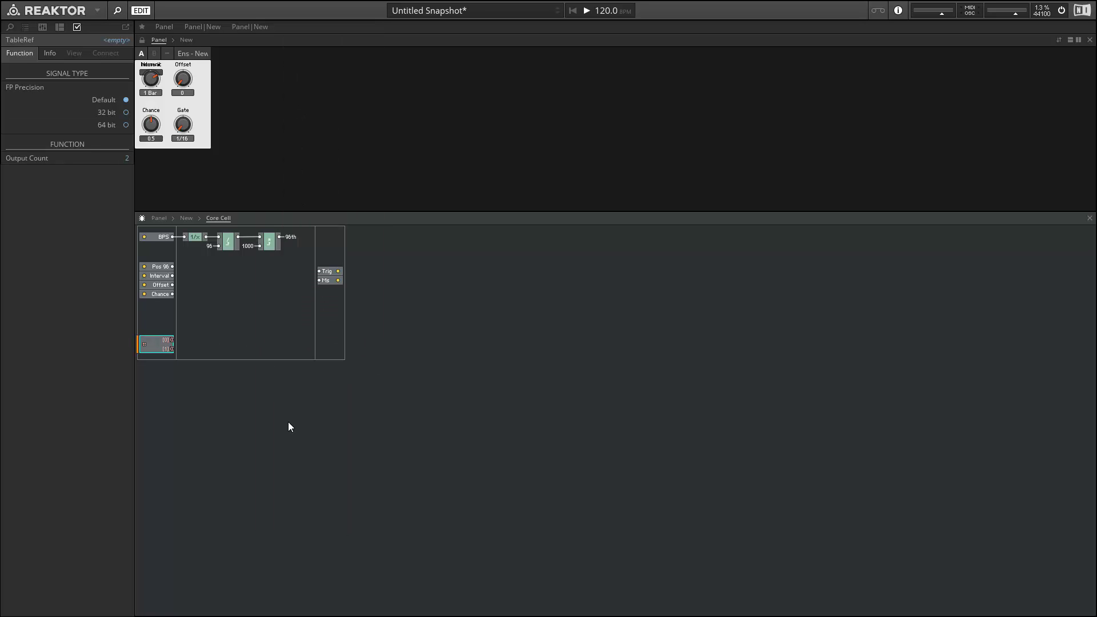
{"action": "key", "text": "ctrl+z"}
{"action": "right_click", "coordinate": [288, 422]}
{"action": "type", "text": "tab"}
{"action": "key", "text": "Up"}
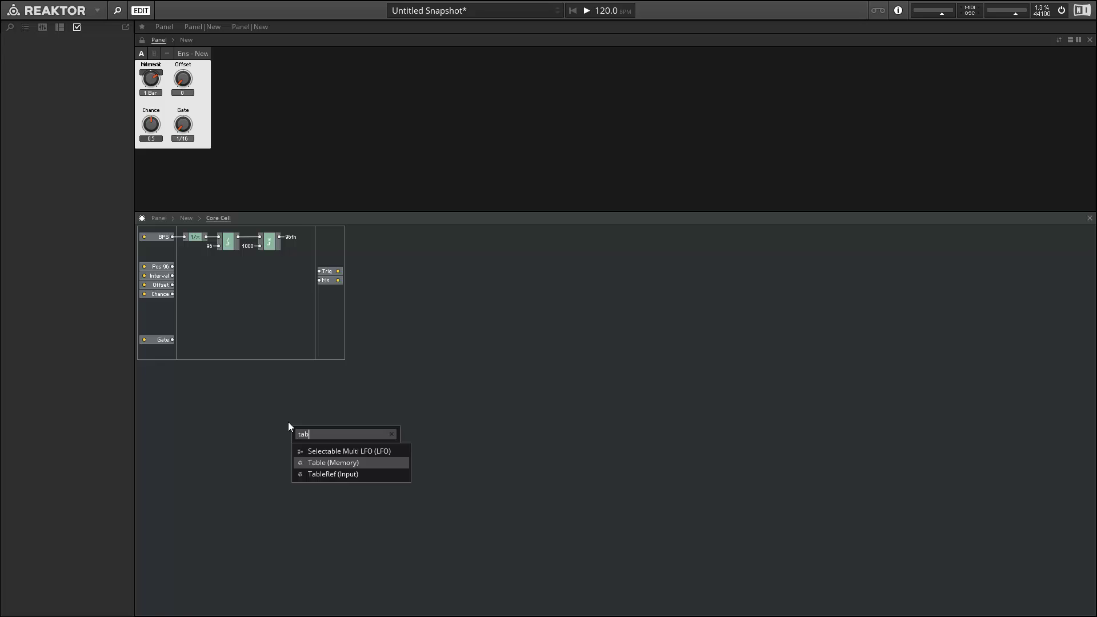
{"action": "key", "text": "Return"}
{"action": "left_click_drag", "start_coordinate": [299, 432], "coordinate": [203, 375]}
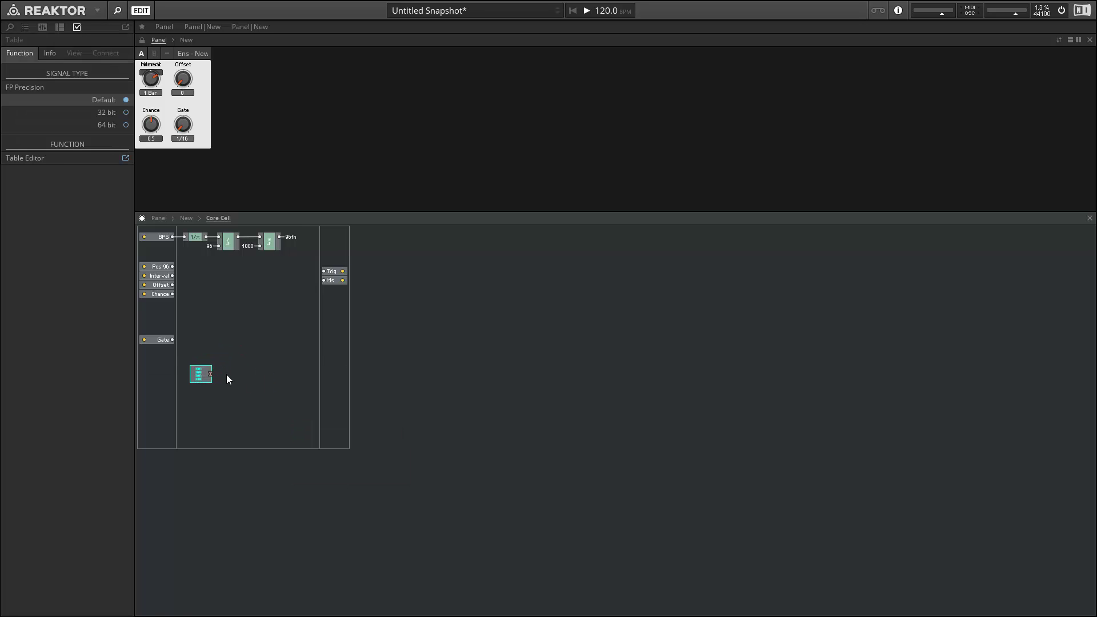
{"action": "left_click", "coordinate": [227, 376]}
Add a Read [] memory module wired from the Gate input, aligned with the Table
{"action": "right_click", "coordinate": [227, 376]}
{"action": "type", "text": "read"}
{"action": "key", "text": "Down"}
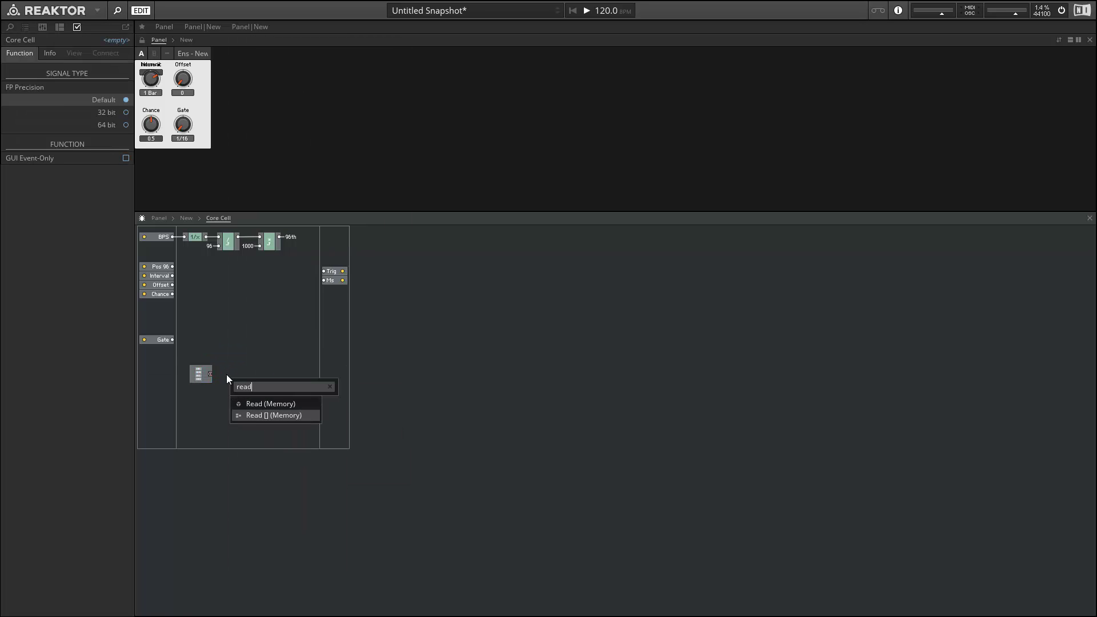
{"action": "key", "text": "Return"}
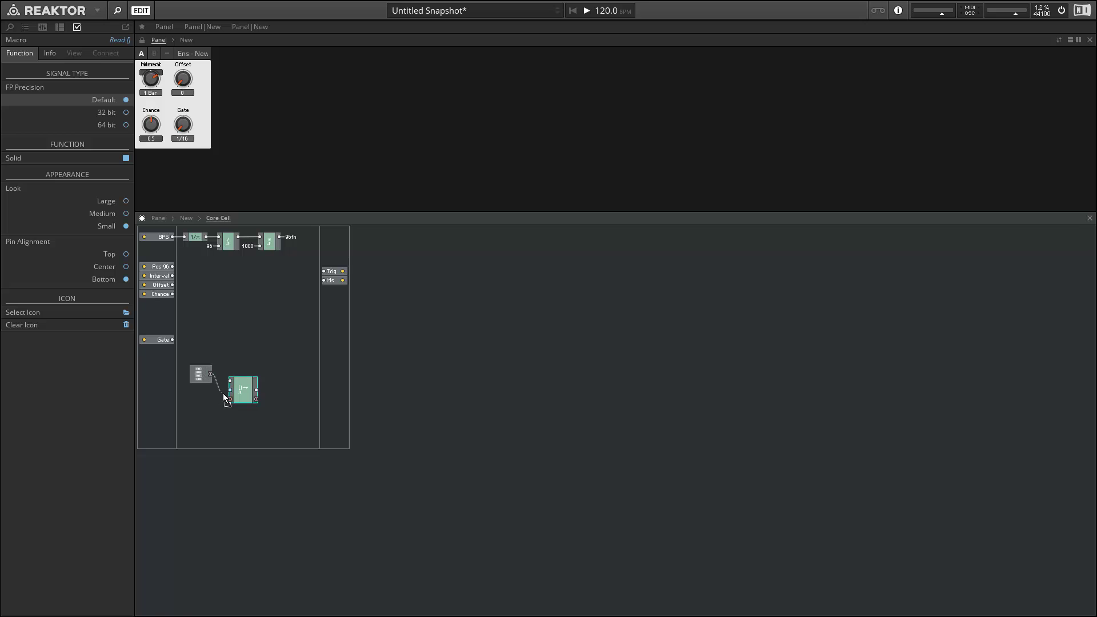
{"action": "left_click_drag", "start_coordinate": [245, 376], "coordinate": [243, 371]}
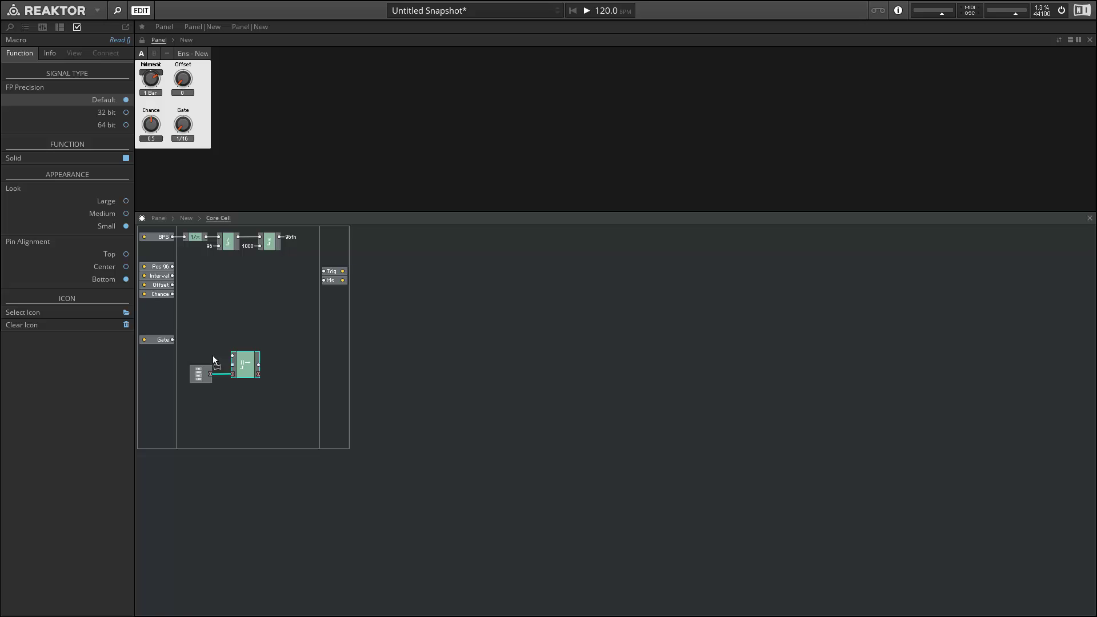
{"action": "left_click_drag", "start_coordinate": [232, 364], "coordinate": [168, 354]}
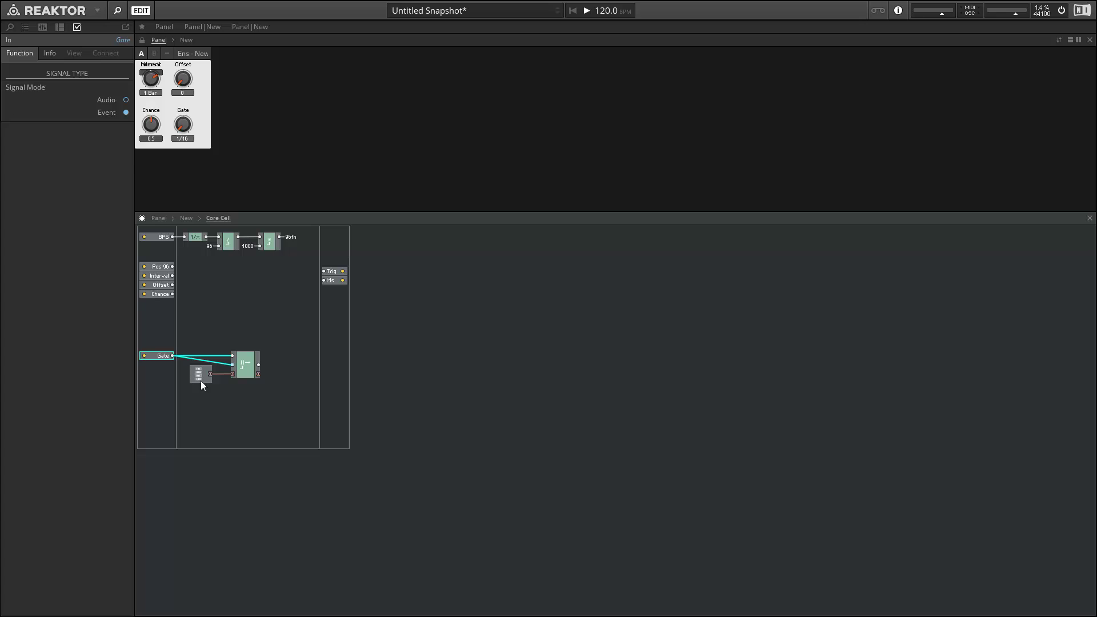
{"action": "left_click_drag", "start_coordinate": [201, 381], "coordinate": [209, 378]}
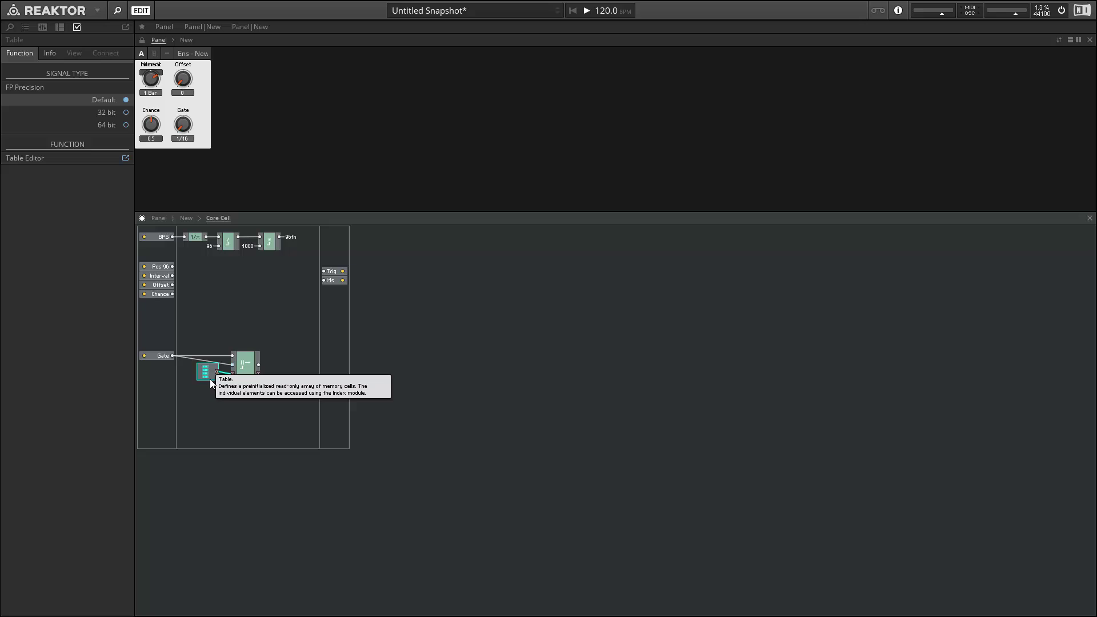
{"action": "left_click_drag", "start_coordinate": [211, 380], "coordinate": [213, 383]}
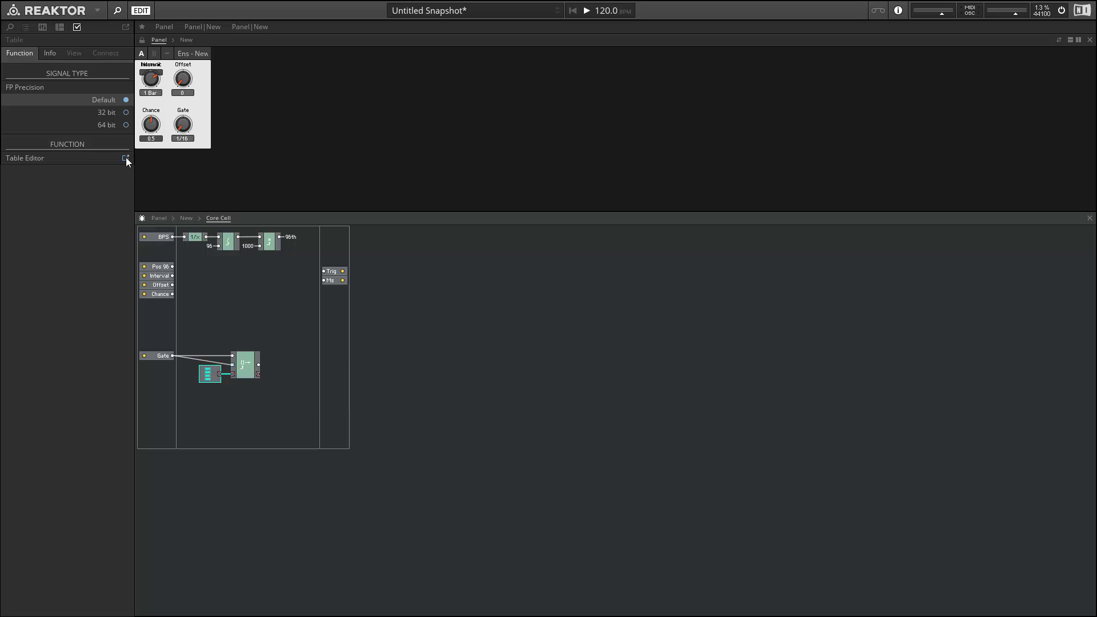
Open the Table Editor and resize the table to 19 entries
{"action": "left_click", "coordinate": [126, 159]}
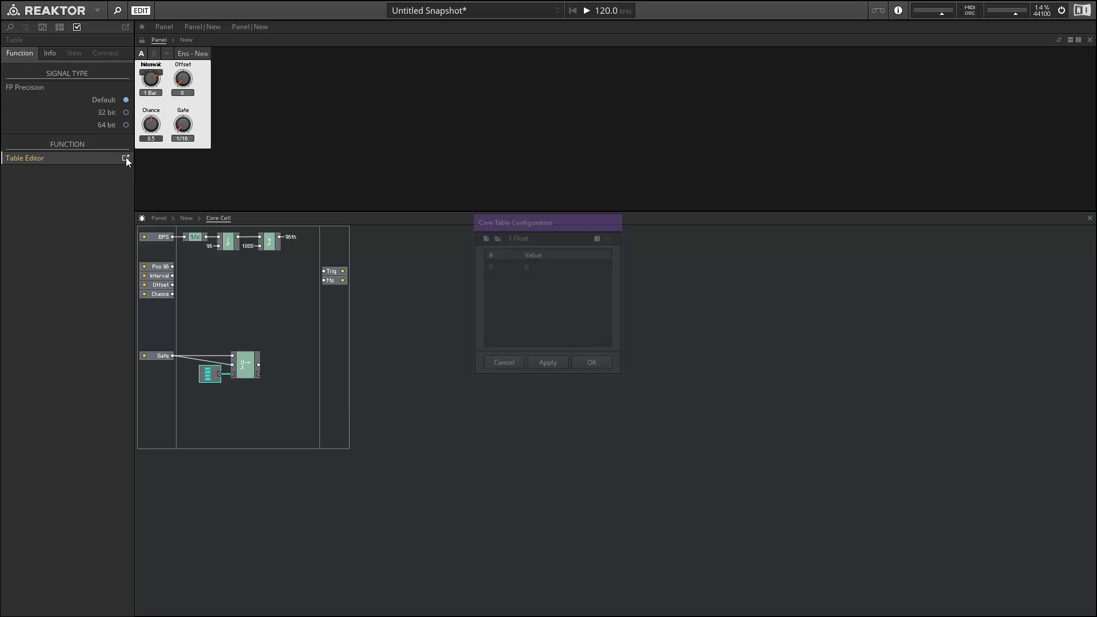
{"action": "left_click", "coordinate": [485, 237]}
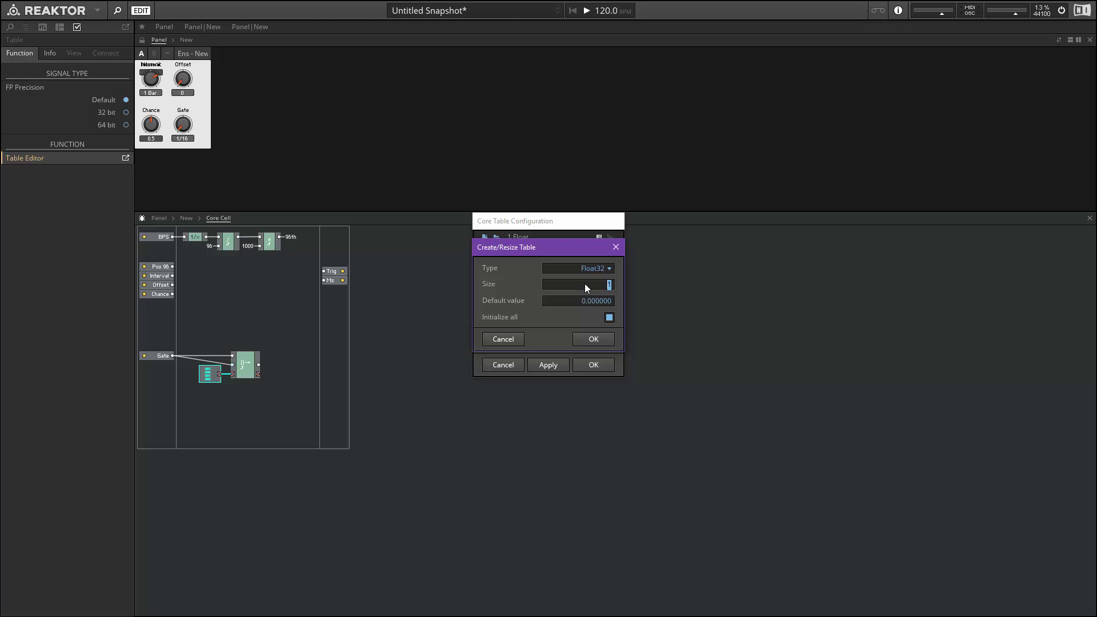
{"action": "left_click", "coordinate": [600, 337]}
{"action": "mouse_move", "coordinate": [609, 273]}
{"action": "left_mouse_down"}
{"action": "mouse_move", "coordinate": [613, 330]}
{"action": "mouse_move", "coordinate": [611, 280]}
{"action": "left_mouse_up"}
Enter 6, 12, 18, 24, 30, 36 and 42 into rows 0–6
{"action": "double_click", "coordinate": [526, 265]}
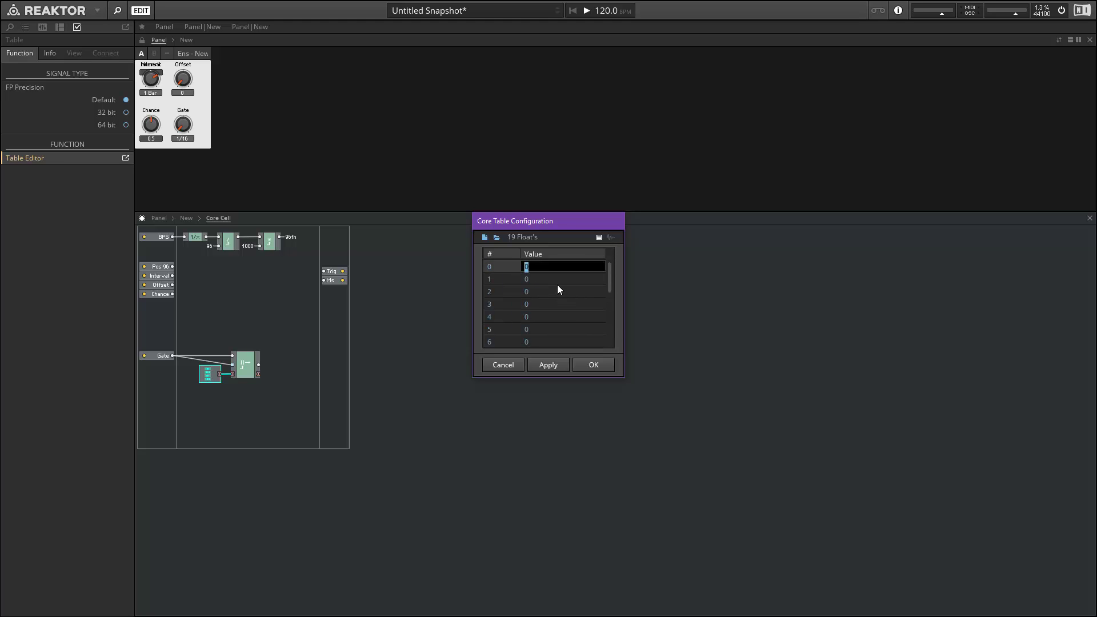
{"action": "type", "text": "6"}
{"action": "double_click", "coordinate": [536, 279]}
{"action": "type", "text": "12"}
{"action": "double_click", "coordinate": [537, 293]}
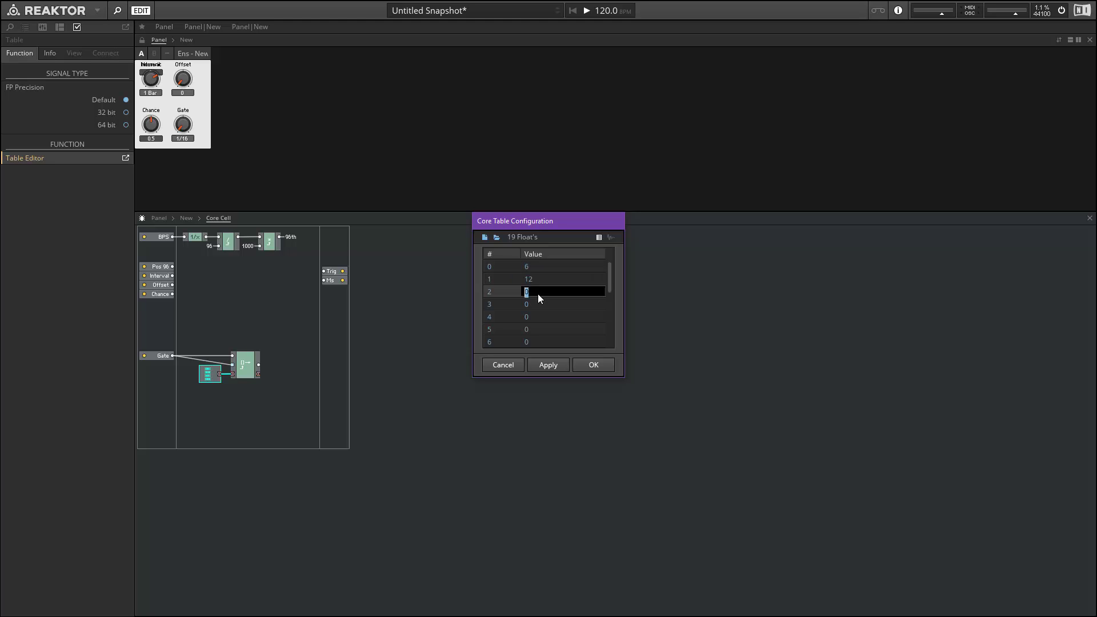
{"action": "type", "text": "18"}
{"action": "double_click", "coordinate": [536, 304]}
{"action": "type", "text": "2"}
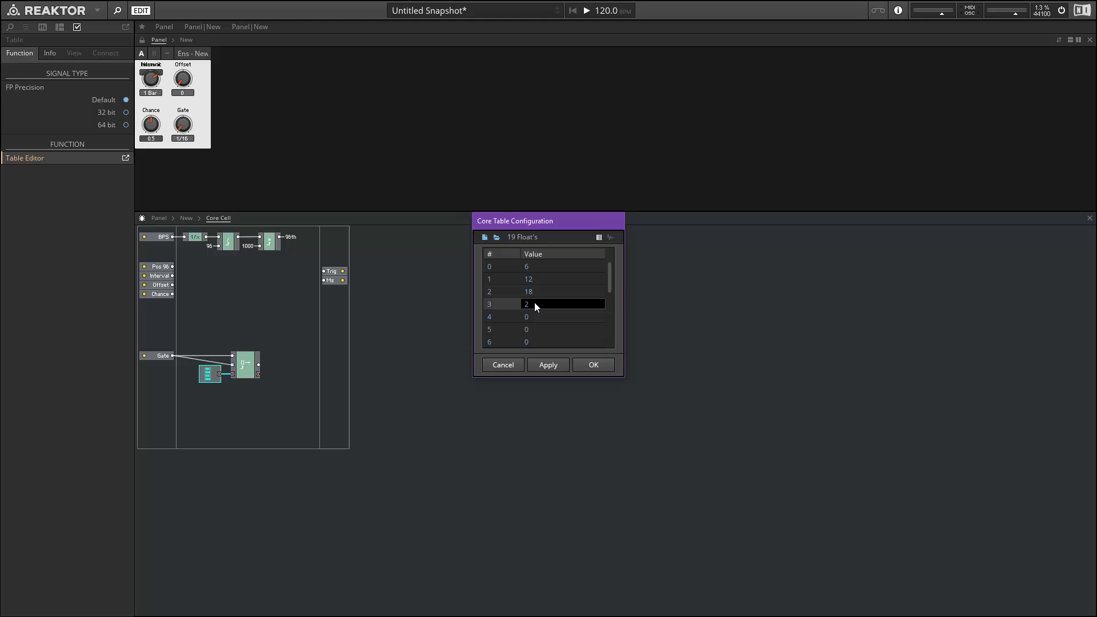
{"action": "type", "text": "4"}
{"action": "double_click", "coordinate": [530, 315]}
{"action": "type", "text": "3"}
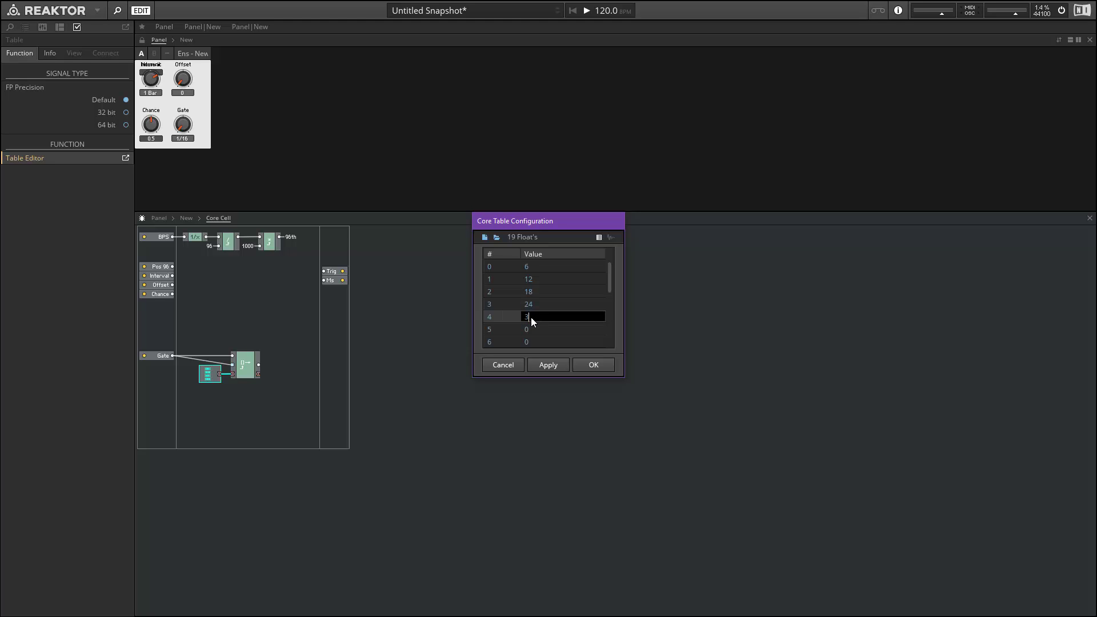
{"action": "type", "text": "0"}
{"action": "double_click", "coordinate": [532, 326]}
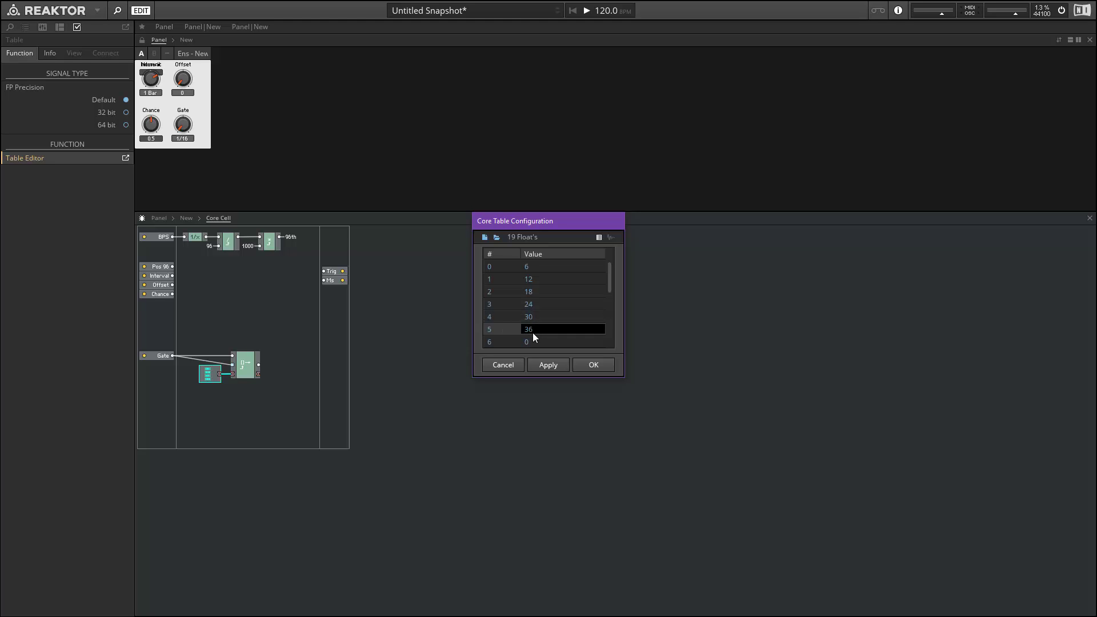
{"action": "type", "text": "36"}
{"action": "double_click", "coordinate": [532, 338]}
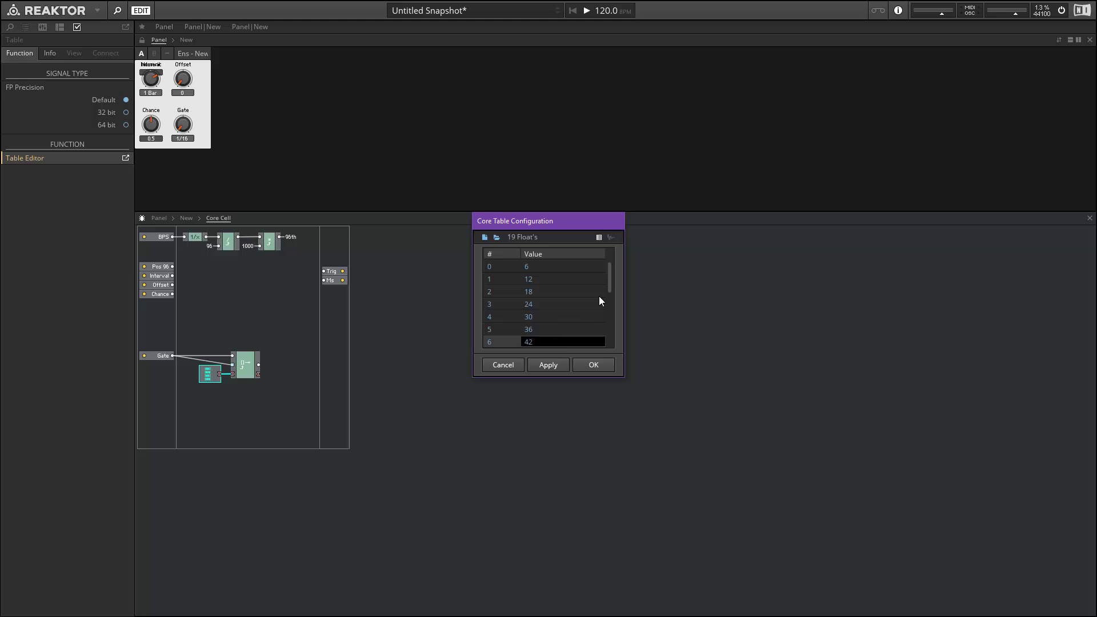
{"action": "type", "text": "42"}
Enter 48, 54, 60 and 66 into rows 7–10
{"action": "left_click_drag", "start_coordinate": [609, 283], "coordinate": [609, 299]}
{"action": "double_click", "coordinate": [526, 288]}
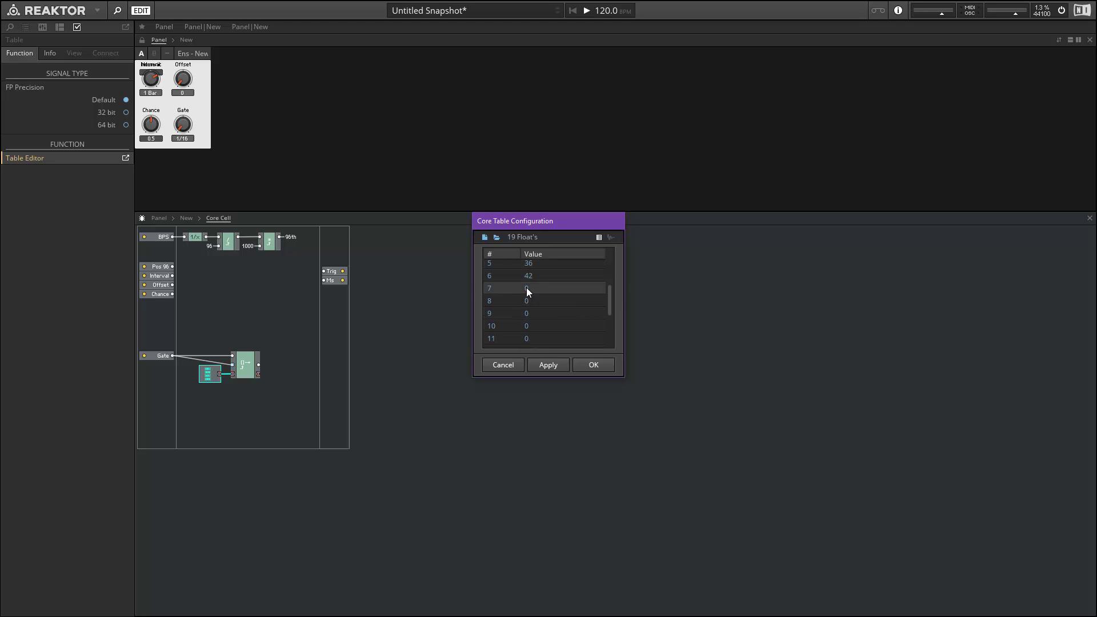
{"action": "type", "text": "48"}
{"action": "double_click", "coordinate": [530, 300]}
{"action": "type", "text": "54"}
{"action": "double_click", "coordinate": [531, 313]}
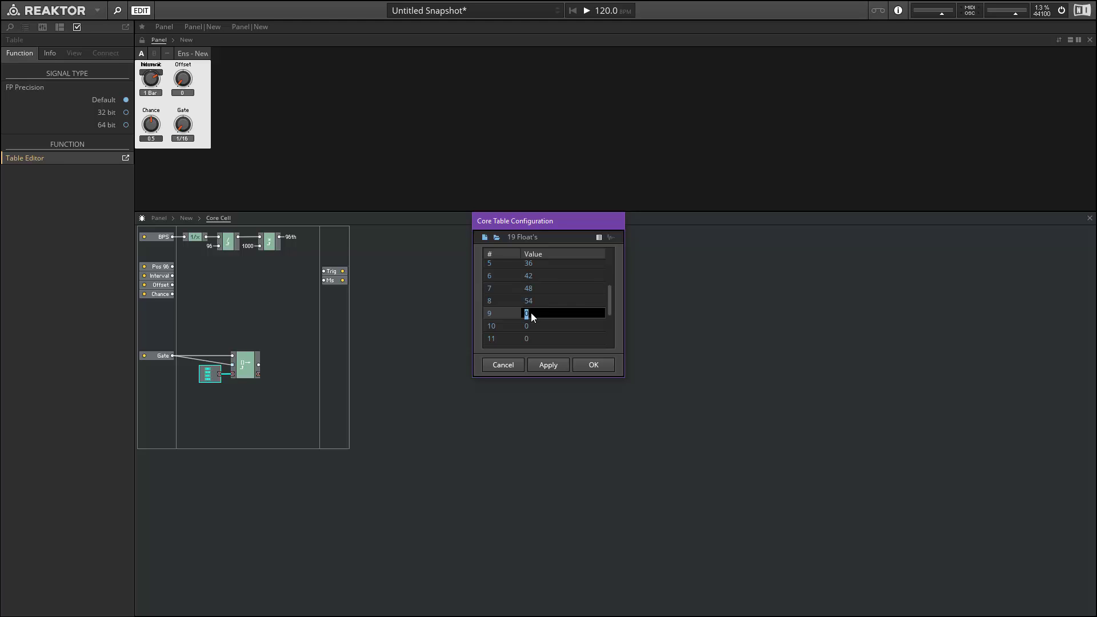
{"action": "type", "text": "60"}
{"action": "double_click", "coordinate": [530, 325]}
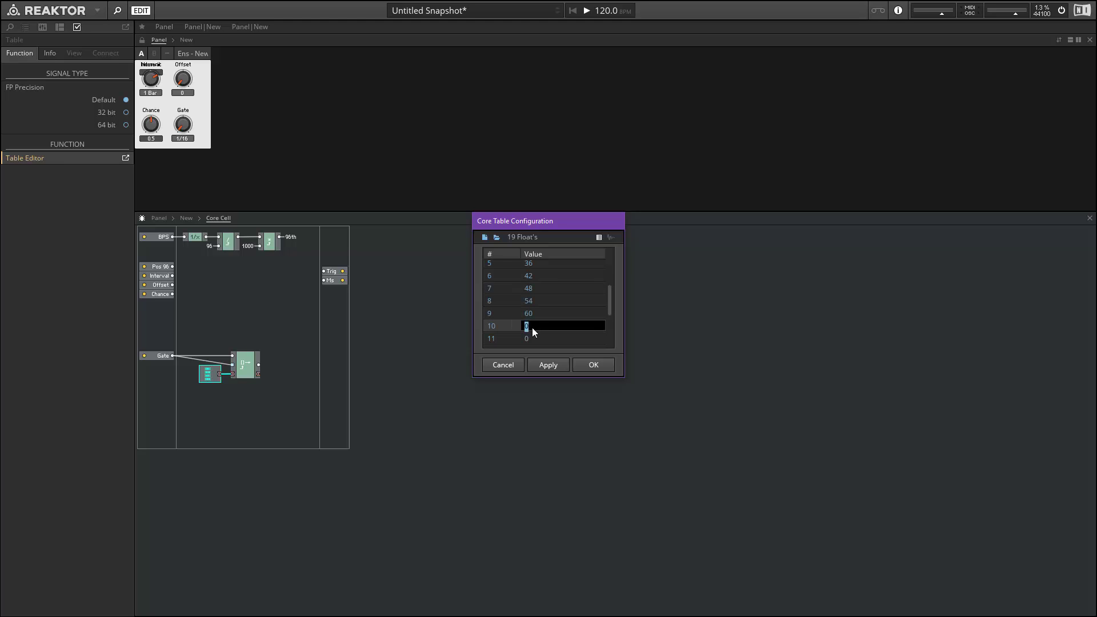
{"action": "type", "text": "66"}
{"action": "left_click", "coordinate": [533, 337]}
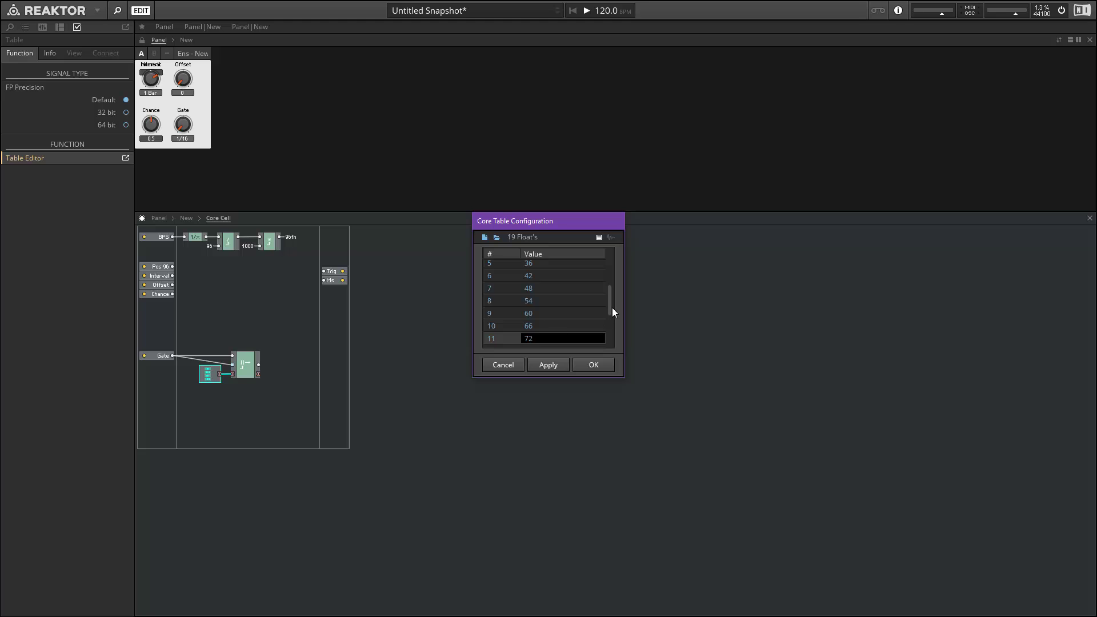
Fill the later rows with 78, 84, 90, 96, 192 and 288
{"action": "scroll", "coordinate": [609, 314], "scroll_direction": "down", "scroll_amount": 2}
{"action": "left_click", "coordinate": [539, 305]}
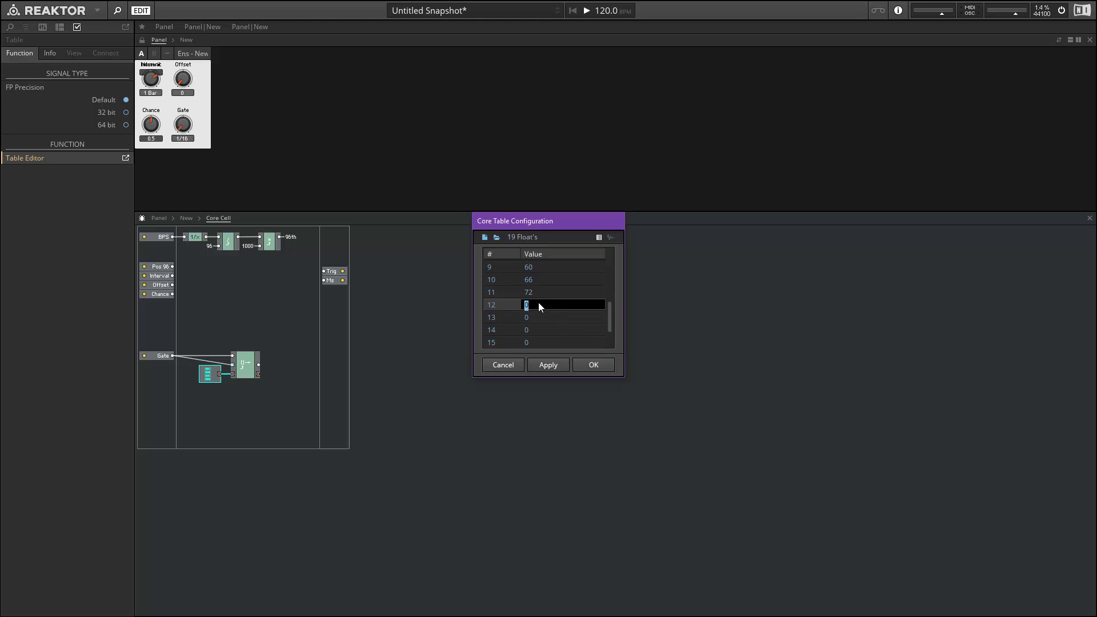
{"action": "left_click", "coordinate": [539, 316]}
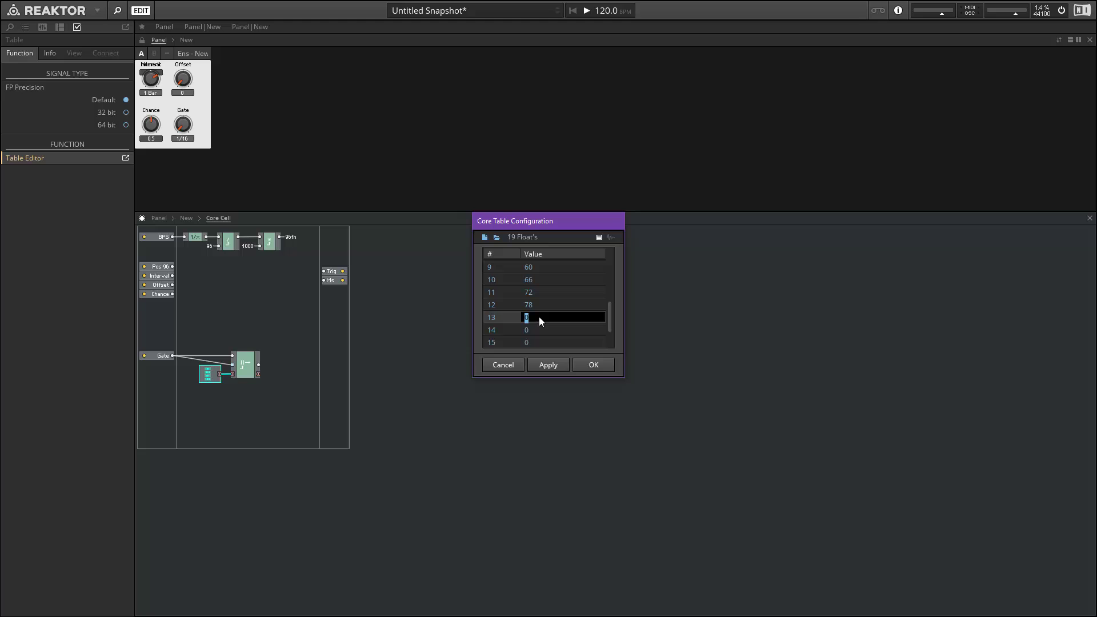
{"action": "type", "text": "84"}
{"action": "left_click", "coordinate": [540, 329]}
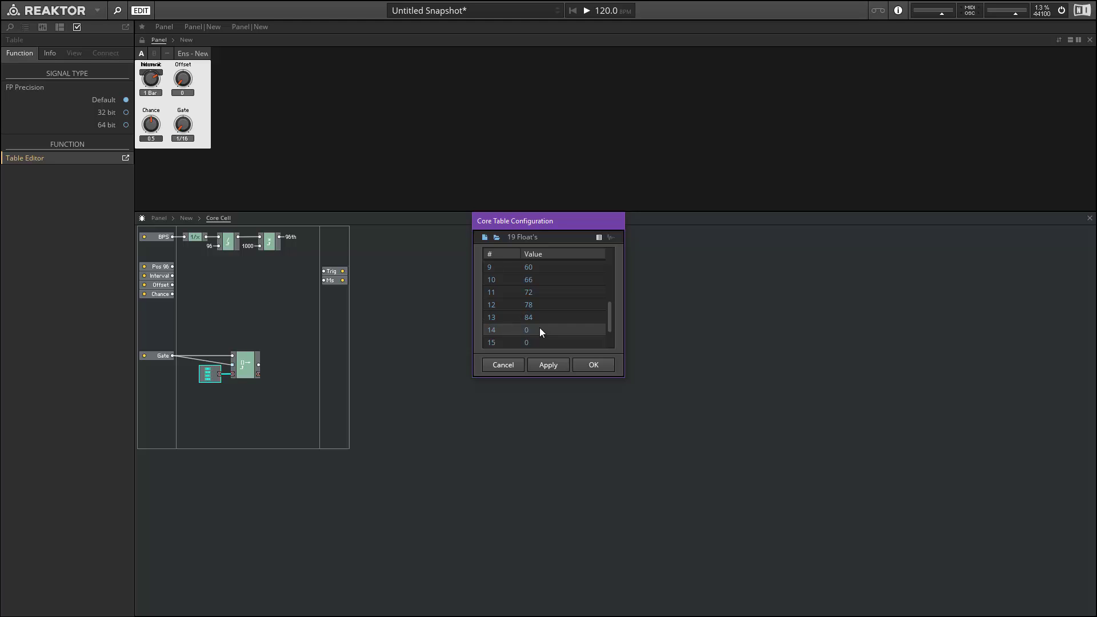
{"action": "type", "text": "90"}
{"action": "left_click", "coordinate": [538, 340]}
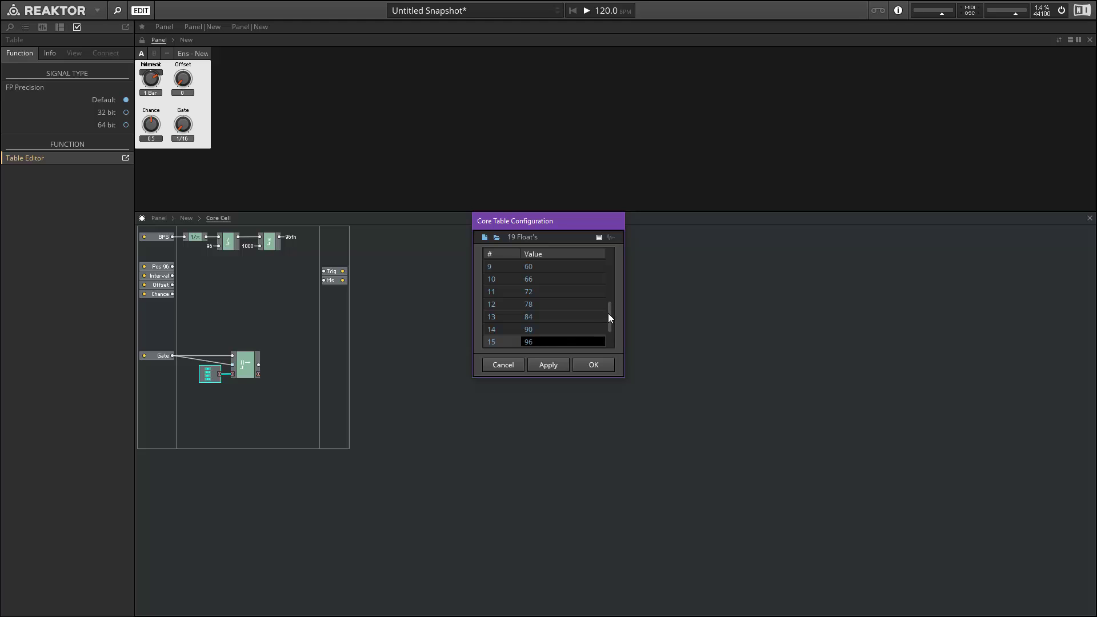
{"action": "type", "text": "96"}
{"action": "scroll", "coordinate": [609, 316], "scroll_direction": "down", "scroll_amount": 1}
{"action": "key", "text": "Return"}
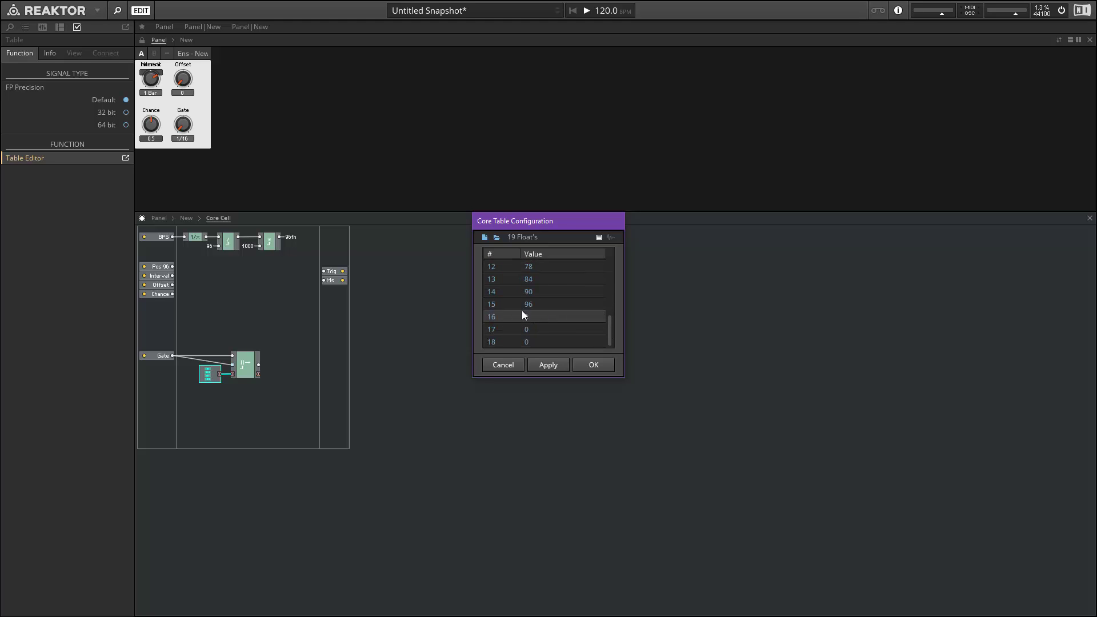
{"action": "left_click", "coordinate": [527, 316]}
{"action": "left_click", "coordinate": [530, 329]}
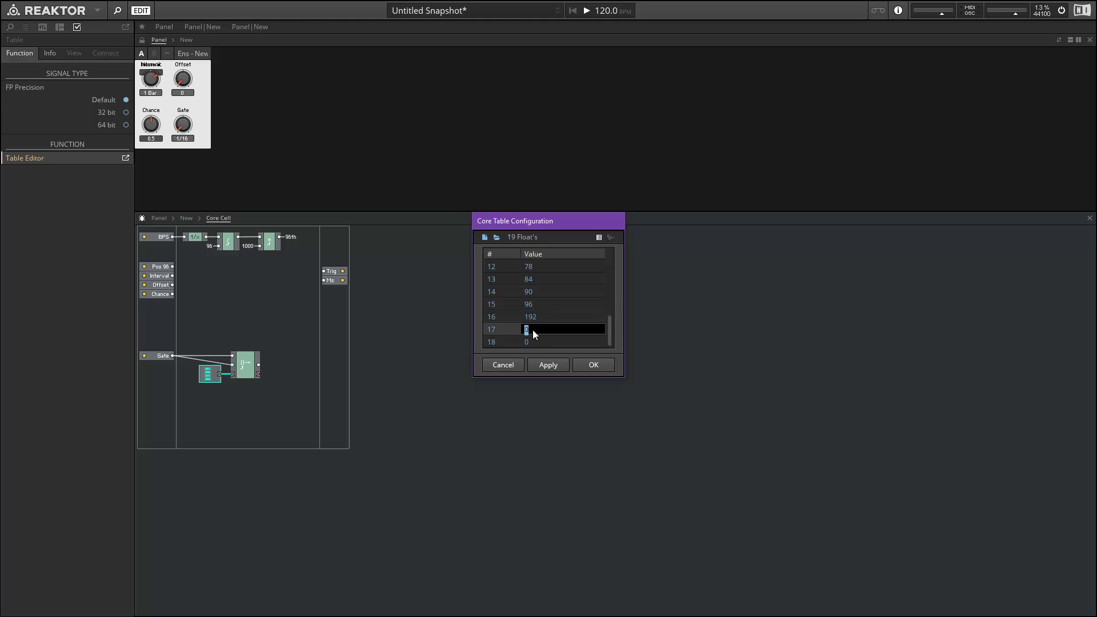
{"action": "type", "text": "288"}
{"action": "left_click", "coordinate": [530, 342]}
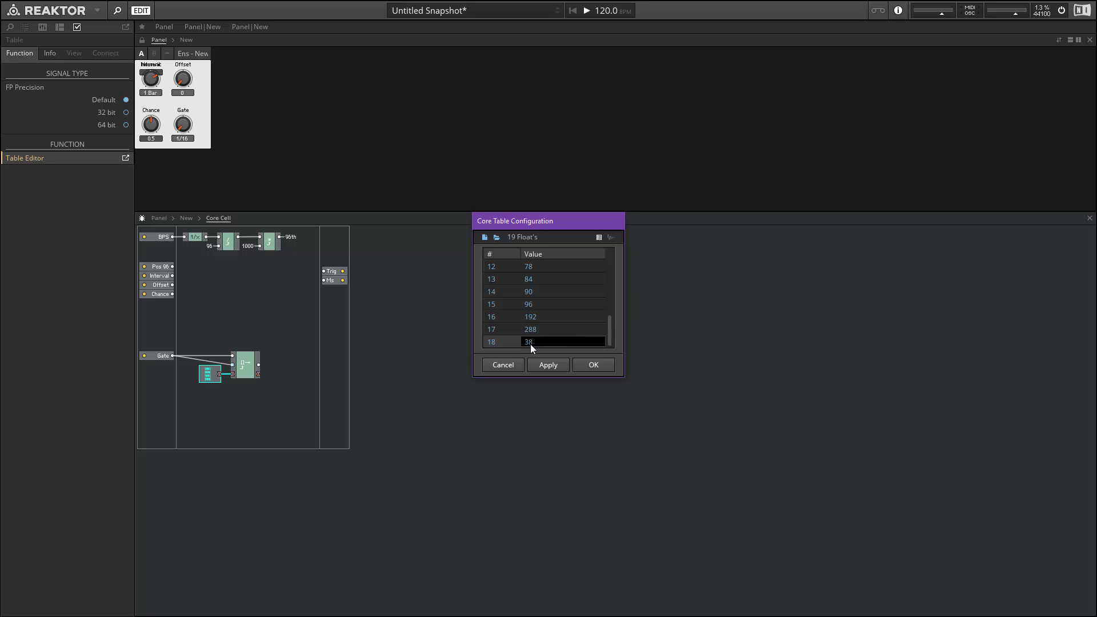
Close the table editor and send the read module's output to a new QuickBus named Gate96
{"action": "left_click", "coordinate": [589, 362]}
{"action": "right_click", "coordinate": [256, 364]}
{"action": "left_click", "coordinate": [270, 368]}
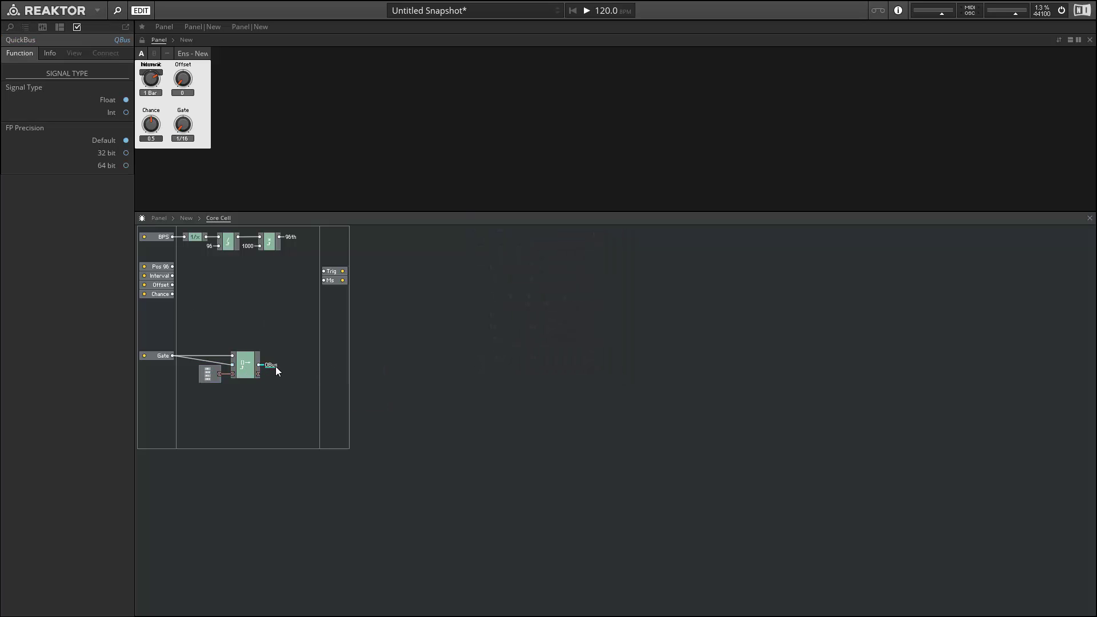
{"action": "double_click", "coordinate": [276, 366]}
{"action": "left_click", "coordinate": [272, 372]}
Move the Ms output lower and insert a multiply module next to it
{"action": "left_click_drag", "start_coordinate": [339, 280], "coordinate": [352, 299]}
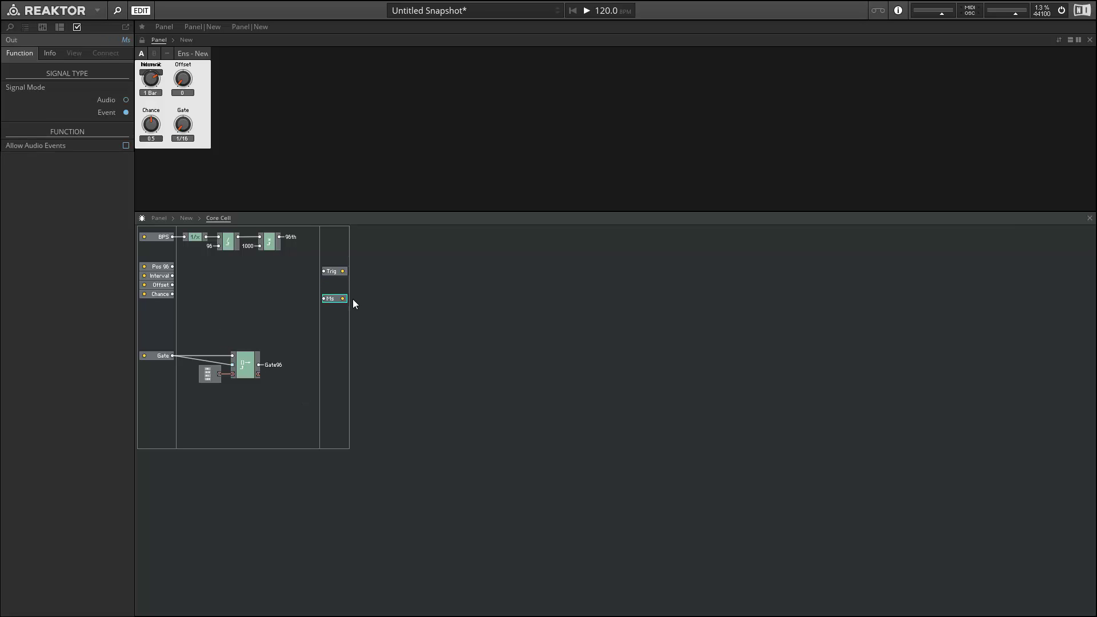
{"action": "right_click", "coordinate": [302, 297]}
{"action": "mouse_move", "coordinate": [302, 296]}
{"action": "mouse_move", "coordinate": [452, 315]}
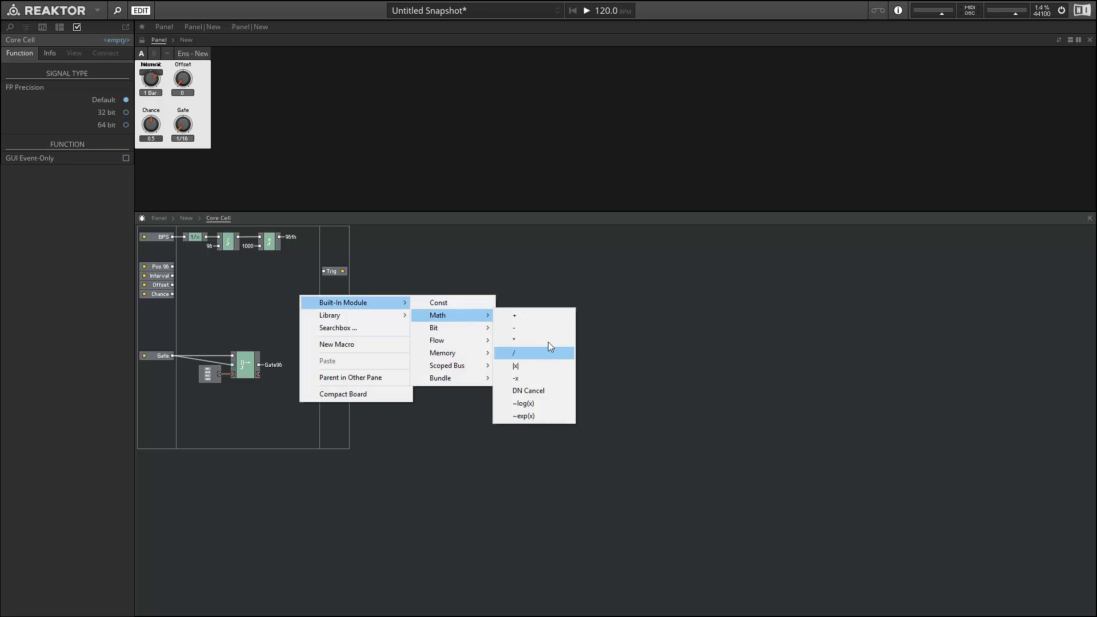
{"action": "left_click", "coordinate": [547, 339]}
Feed the Gate96 and 96th buses into the multiply module and wire its result to Ms
{"action": "right_click", "coordinate": [301, 299]}
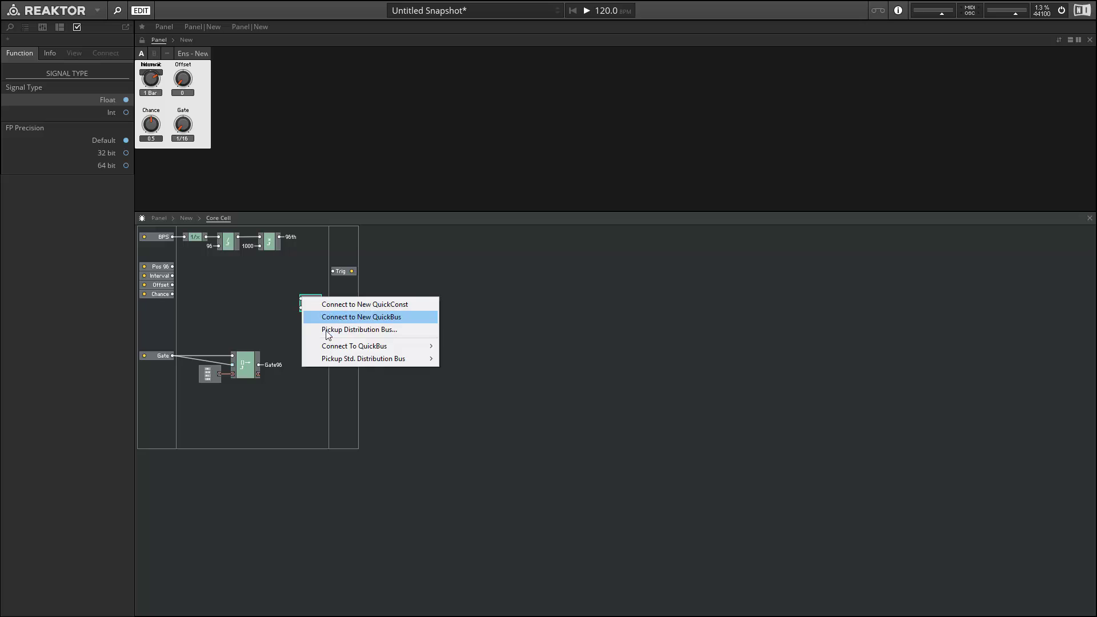
{"action": "mouse_move", "coordinate": [368, 346]}
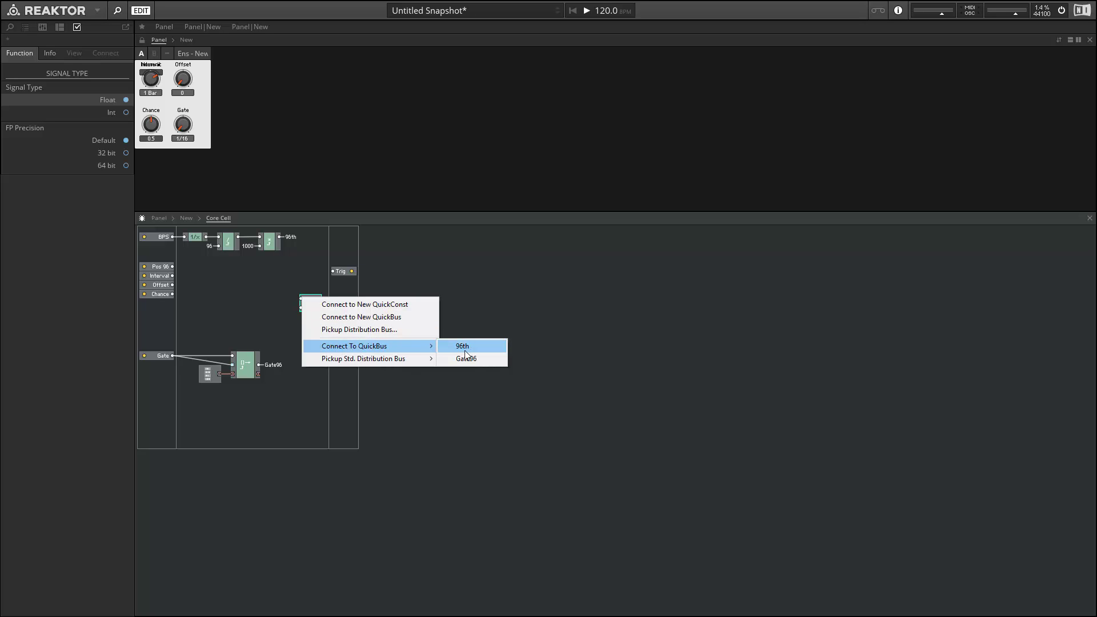
{"action": "left_click", "coordinate": [466, 358]}
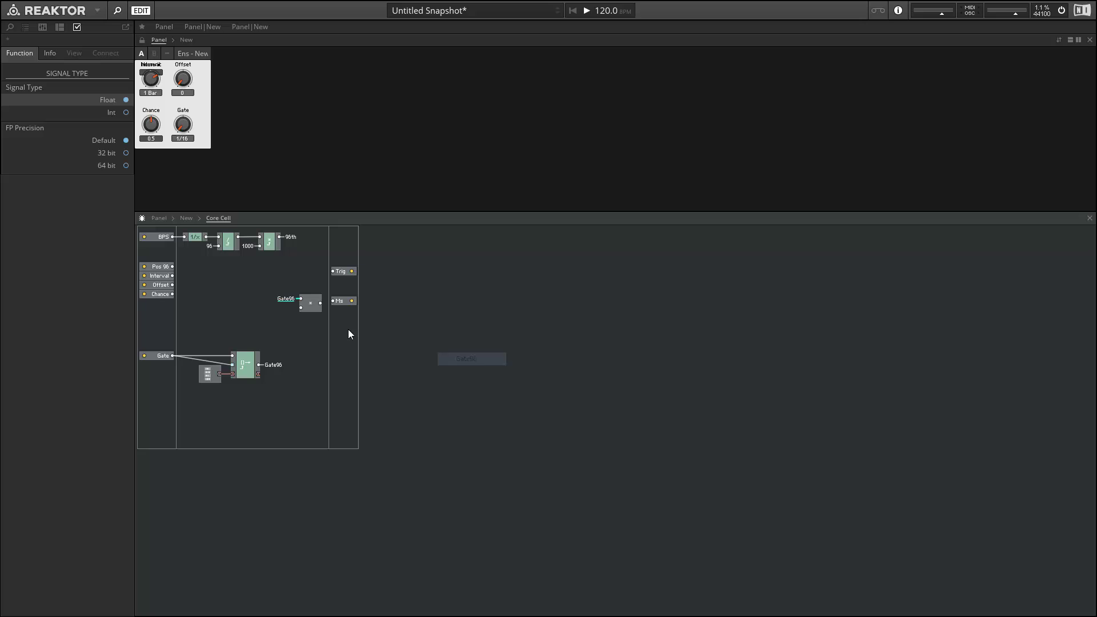
{"action": "right_click", "coordinate": [303, 310]}
{"action": "mouse_move", "coordinate": [408, 359]}
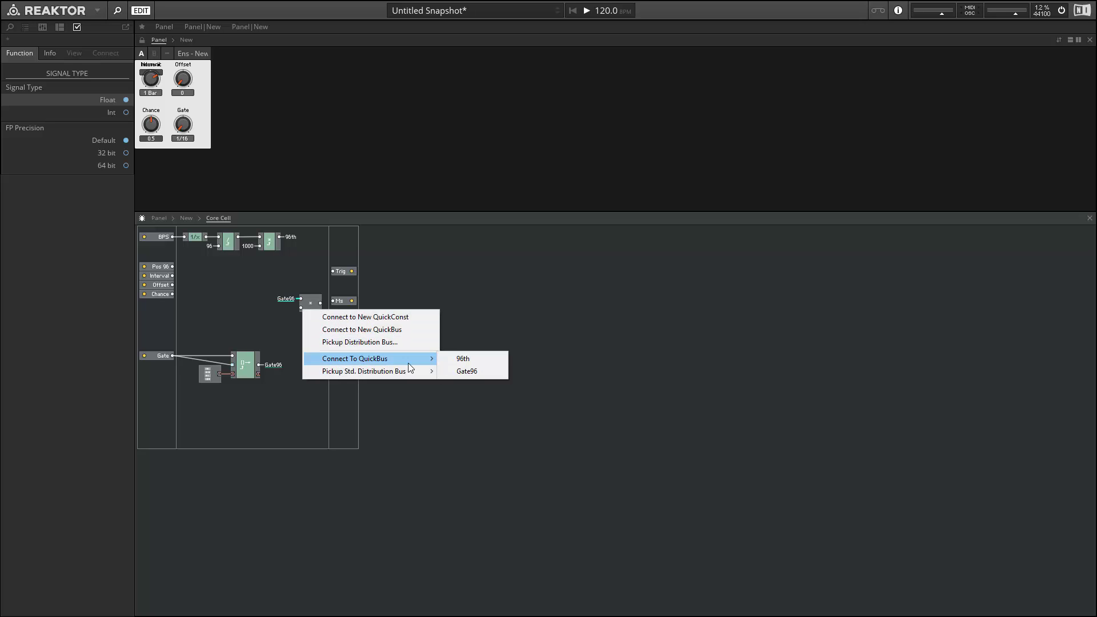
{"action": "left_click", "coordinate": [452, 358]}
{"action": "mouse_move", "coordinate": [320, 304]}
{"action": "left_mouse_down"}
{"action": "mouse_move", "coordinate": [333, 301]}
{"action": "mouse_move", "coordinate": [317, 309]}
{"action": "left_mouse_up"}
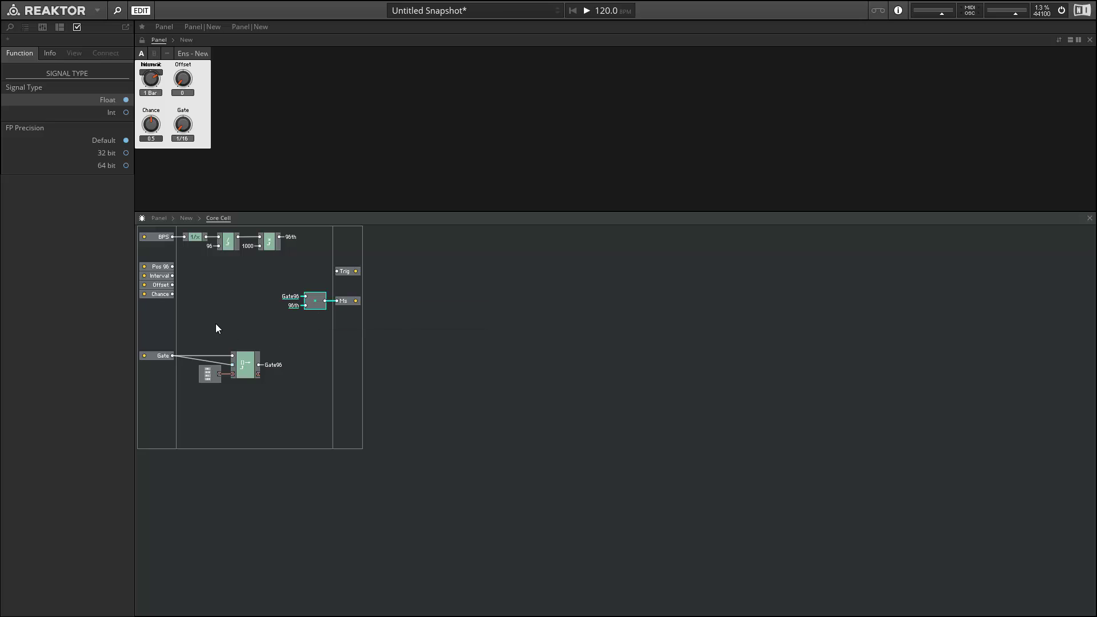
Attach a new Chance QuickBus to the Chance input and shift the multiply and output modules right
{"action": "left_click_drag", "start_coordinate": [197, 345], "coordinate": [232, 373]}
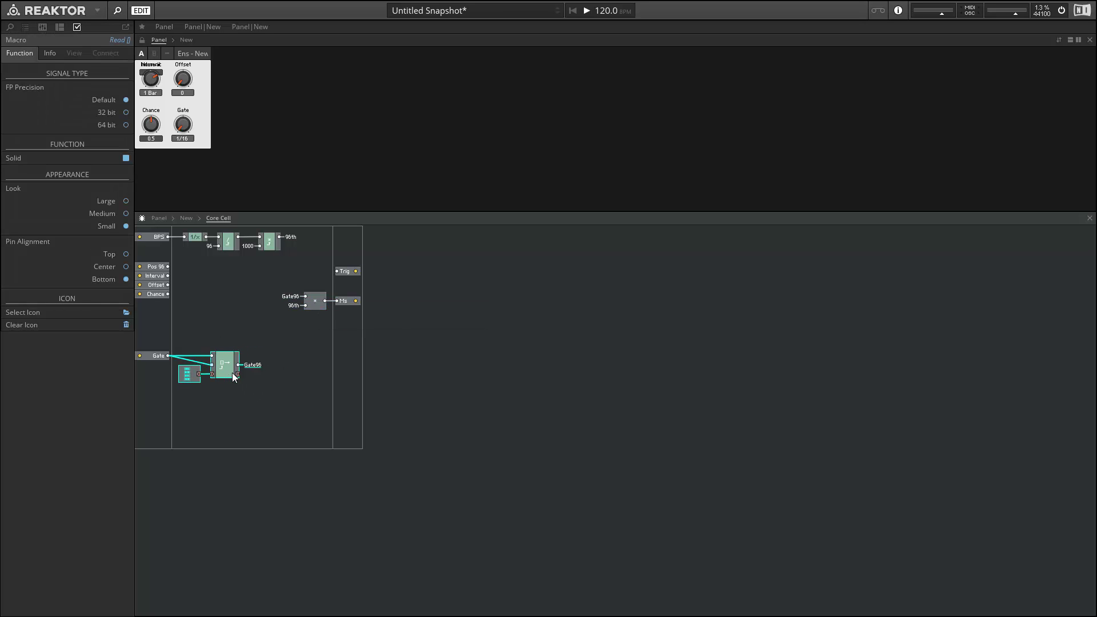
{"action": "left_click", "coordinate": [159, 294]}
{"action": "left_click_drag", "start_coordinate": [159, 330], "coordinate": [159, 333]}
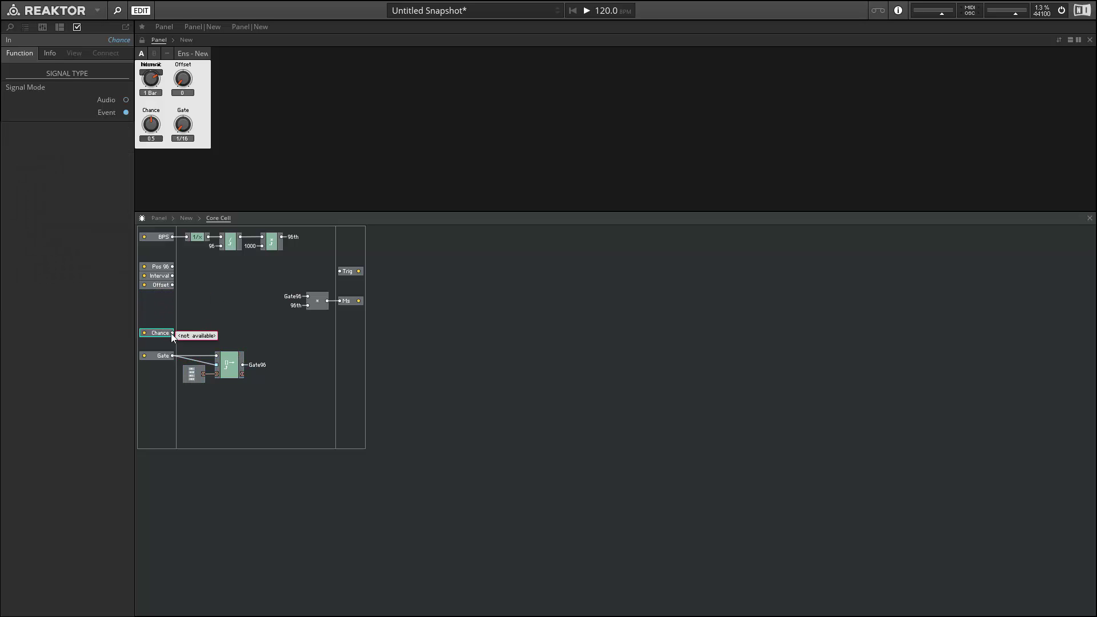
{"action": "right_click", "coordinate": [172, 333]}
{"action": "left_click", "coordinate": [181, 337]}
{"action": "left_click_drag", "start_coordinate": [311, 253], "coordinate": [387, 311]}
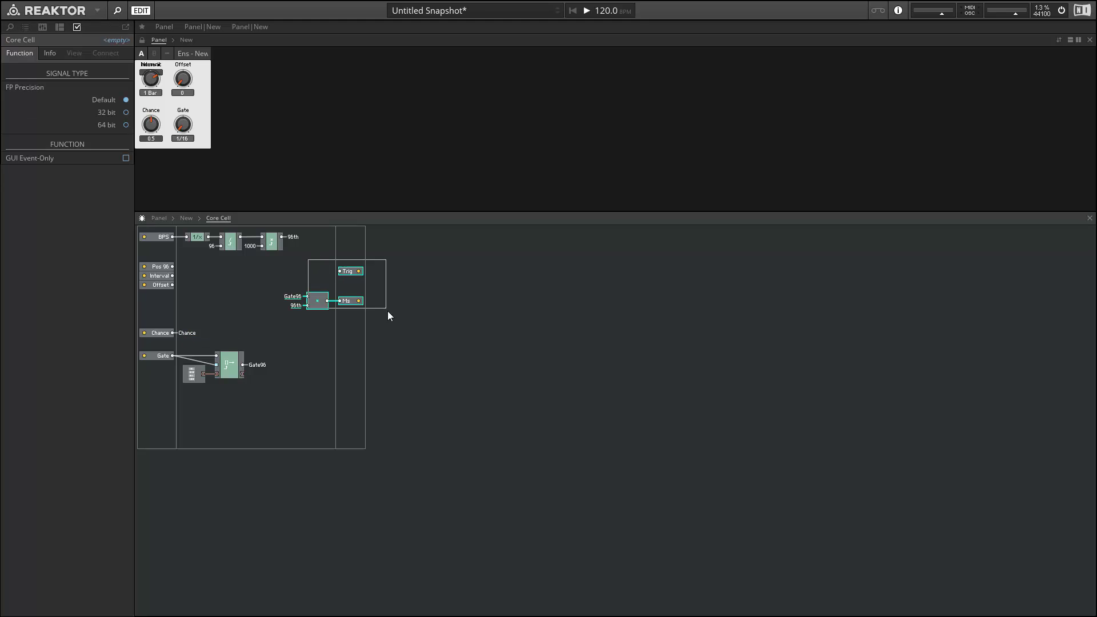
{"action": "left_click_drag", "start_coordinate": [321, 304], "coordinate": [473, 315]}
Make room below the inputs, copy the Gate lookup modules and wire Interval into the copy
{"action": "left_click", "coordinate": [320, 297]}
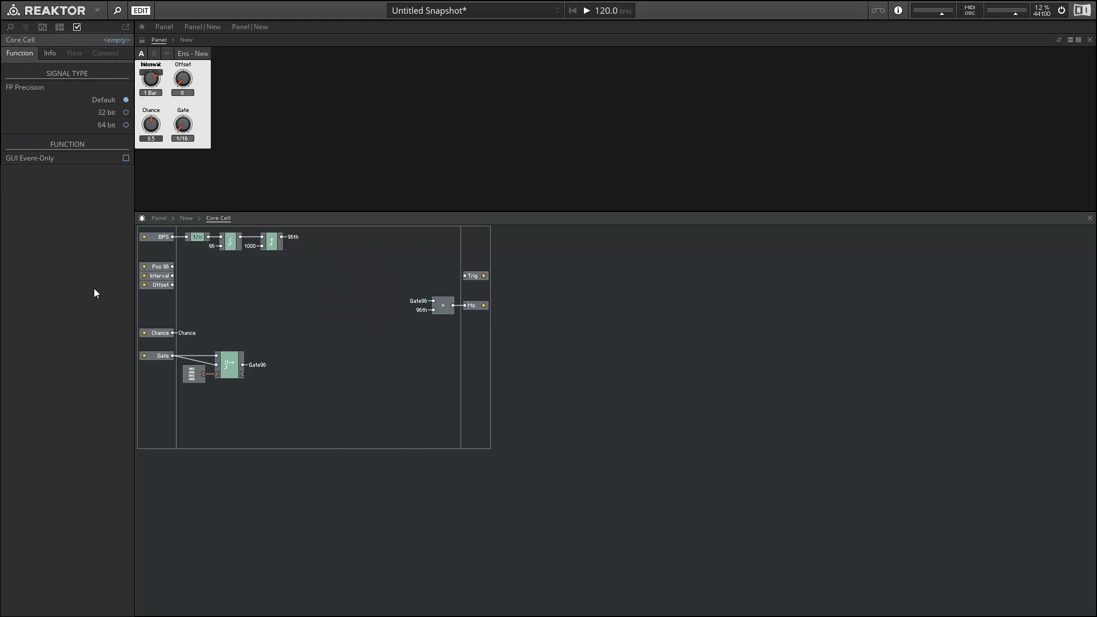
{"action": "left_click", "coordinate": [162, 285]}
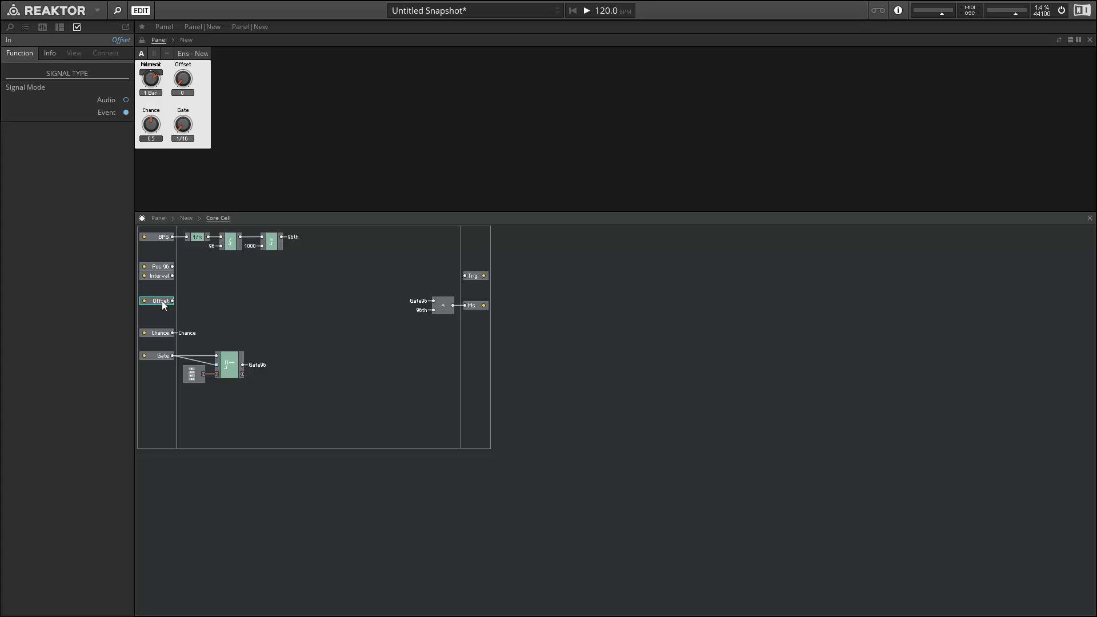
{"action": "left_click", "coordinate": [161, 279]}
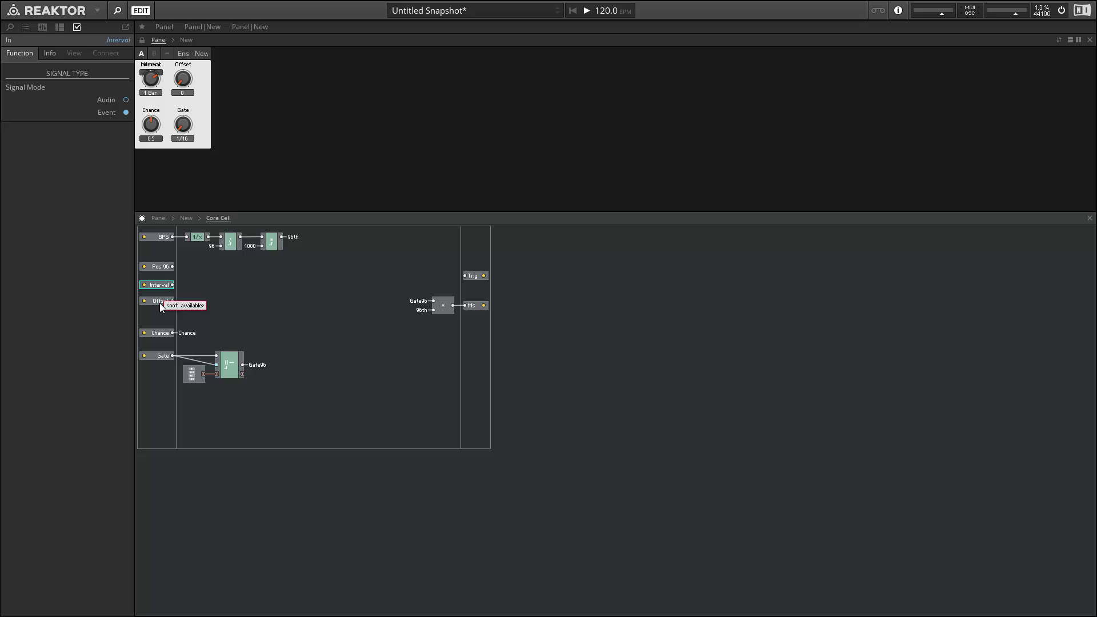
{"action": "left_click_drag", "start_coordinate": [159, 302], "coordinate": [154, 304]}
{"action": "left_click_drag", "start_coordinate": [177, 341], "coordinate": [260, 297]}
{"action": "left_click_drag", "start_coordinate": [172, 285], "coordinate": [238, 291]}
{"action": "left_click", "coordinate": [203, 287]}
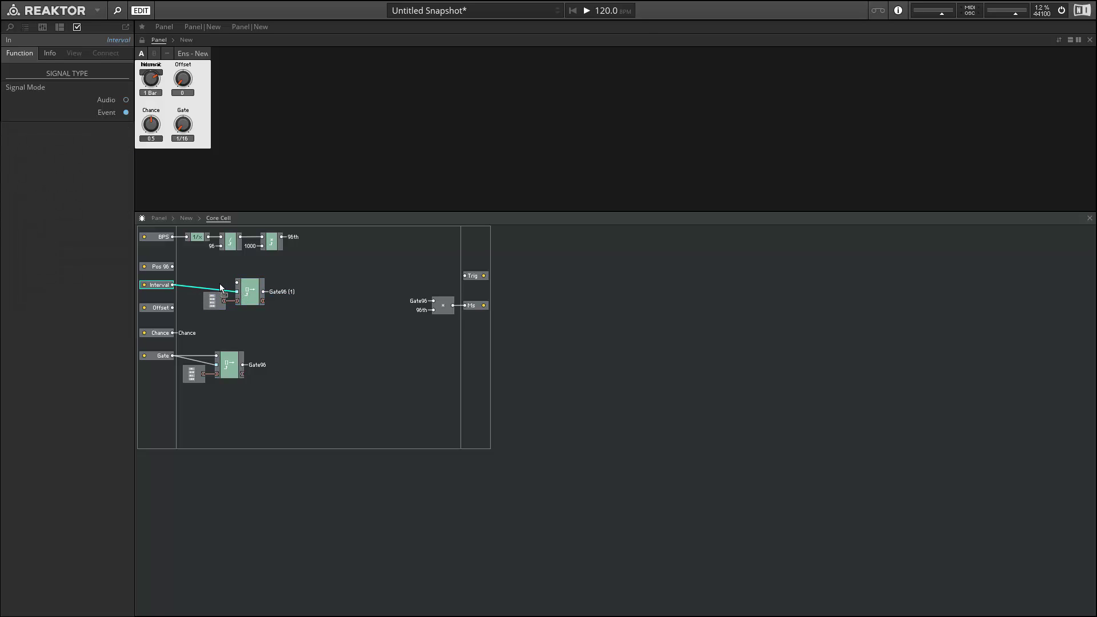
Rename the copied lookup's output bus to 'Interval 96'
{"action": "double_click", "coordinate": [277, 292]}
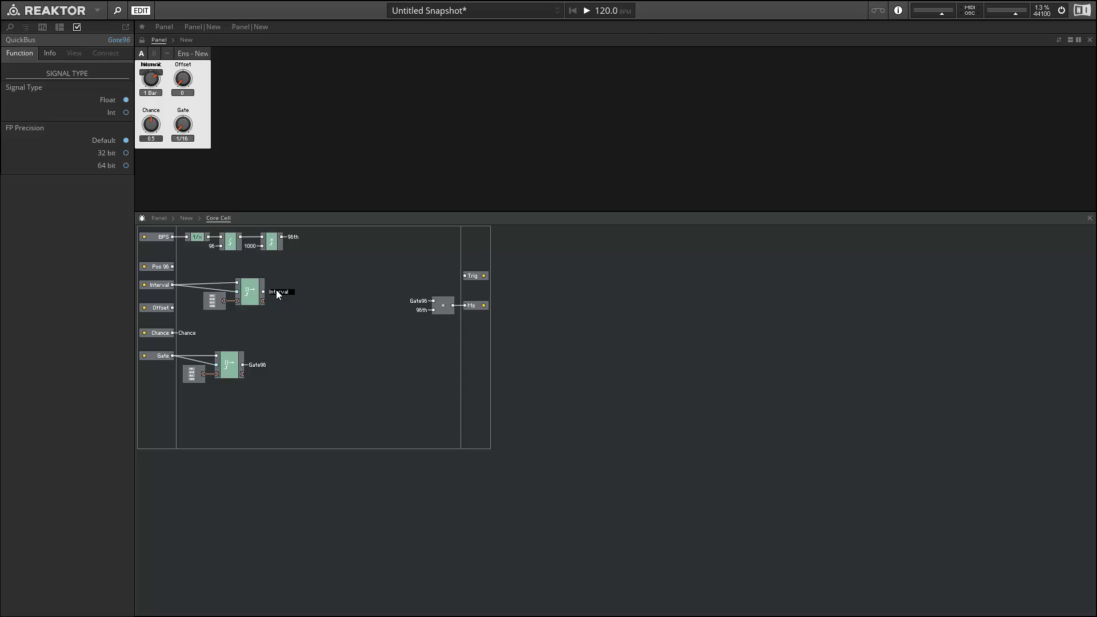
{"action": "type", "text": "Interval 96"}
{"action": "key", "text": "Return"}
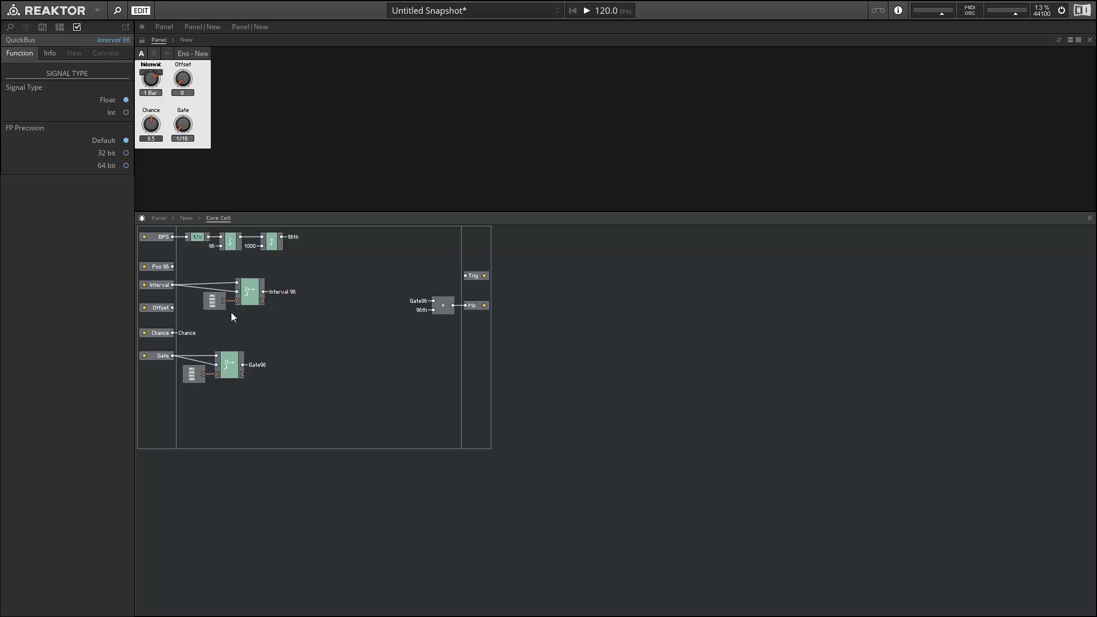
{"action": "left_click", "coordinate": [216, 300]}
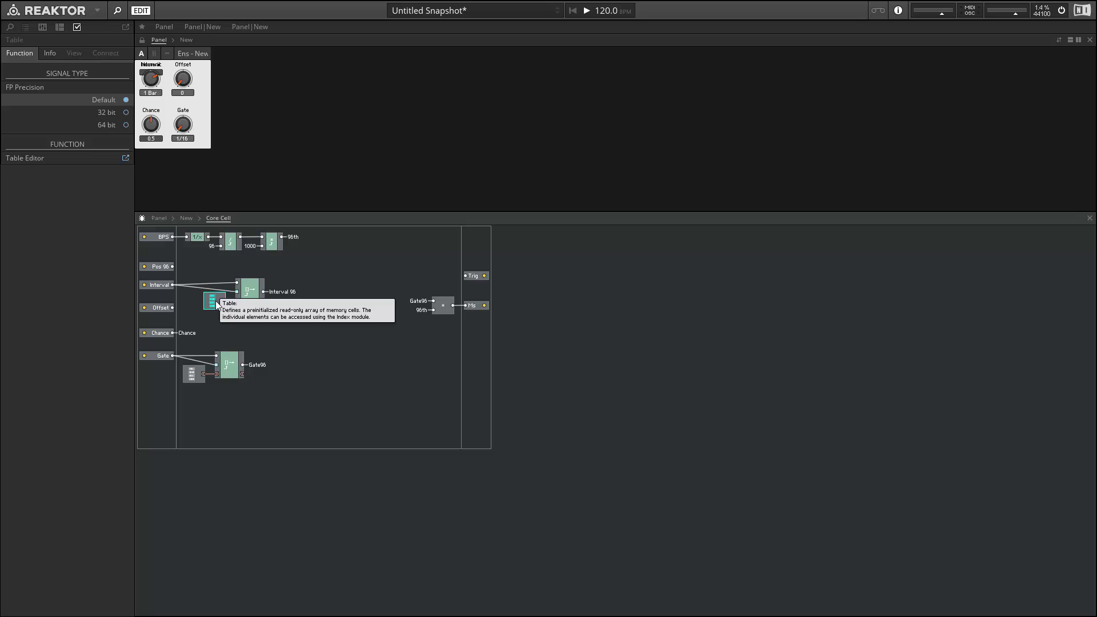
Start a new 8-entry Interval table and enter the values 3, 6, 12 and 24
{"action": "left_click", "coordinate": [126, 159]}
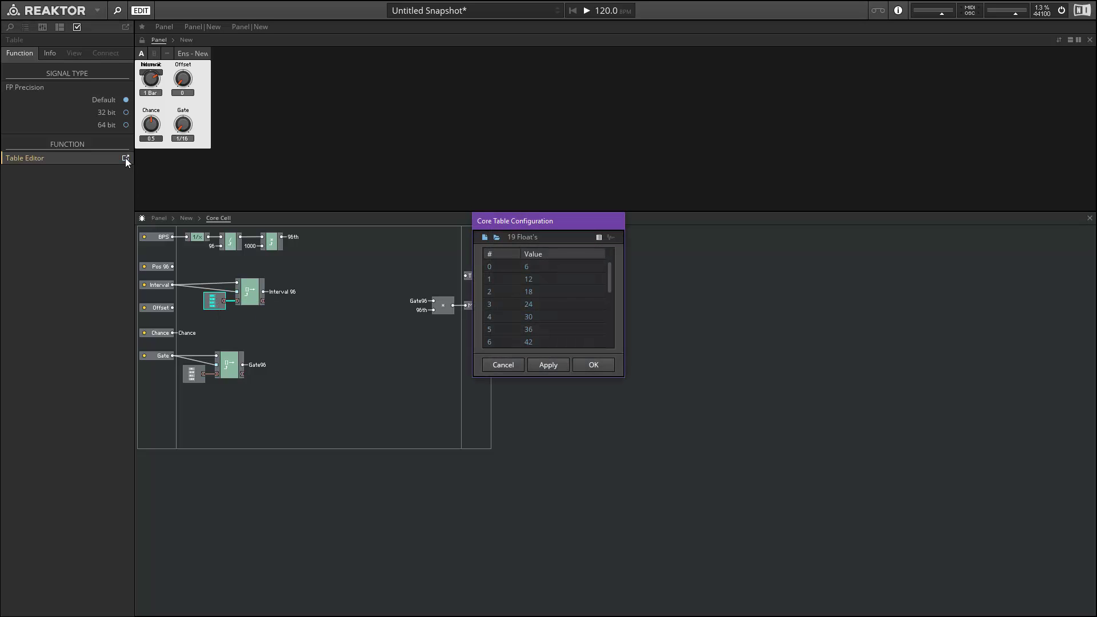
{"action": "left_click", "coordinate": [486, 237]}
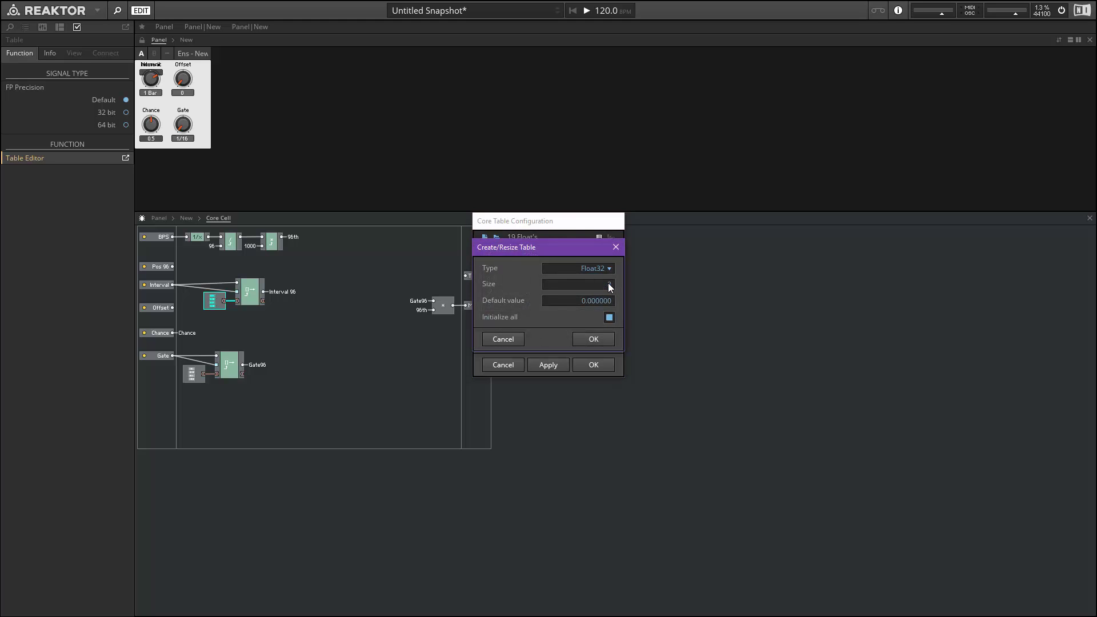
{"action": "left_click", "coordinate": [595, 340]}
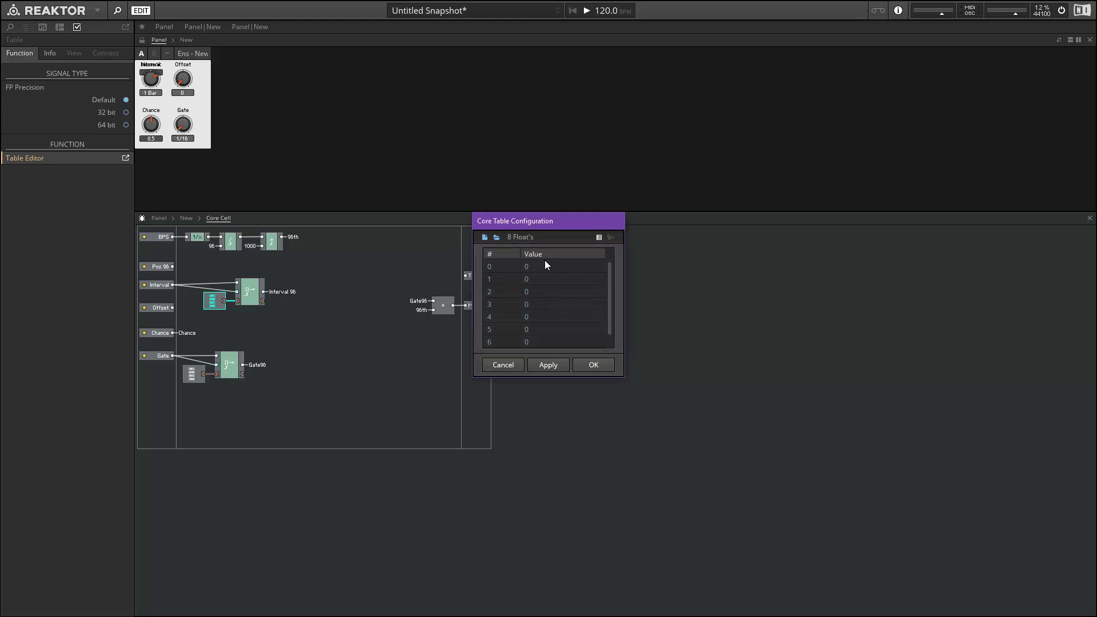
{"action": "double_click", "coordinate": [530, 272]}
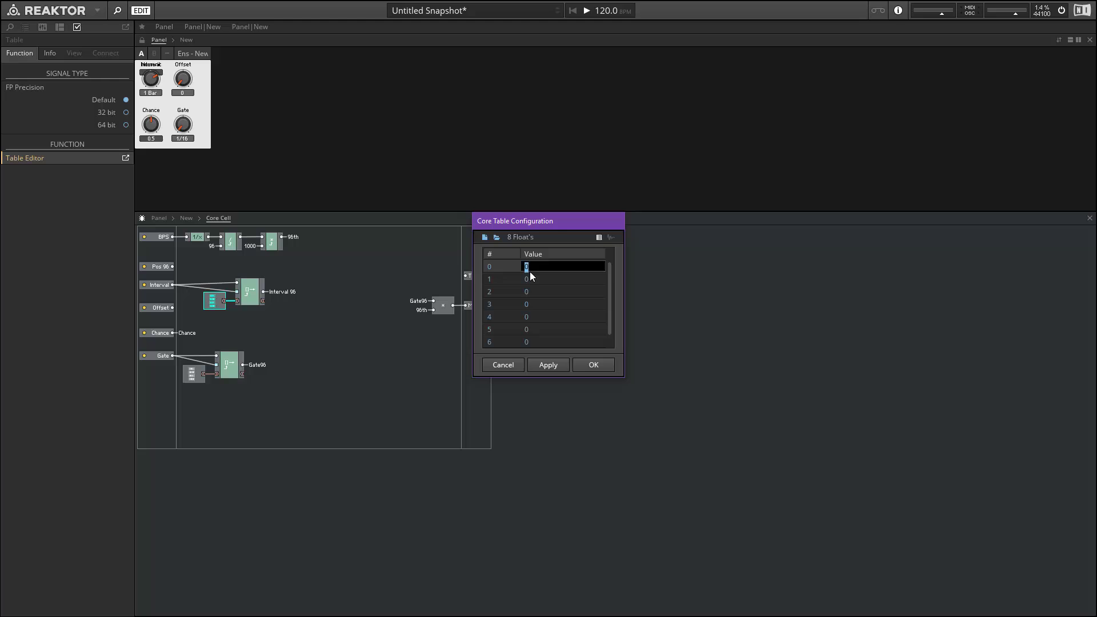
{"action": "type", "text": "3"}
{"action": "double_click", "coordinate": [529, 275]}
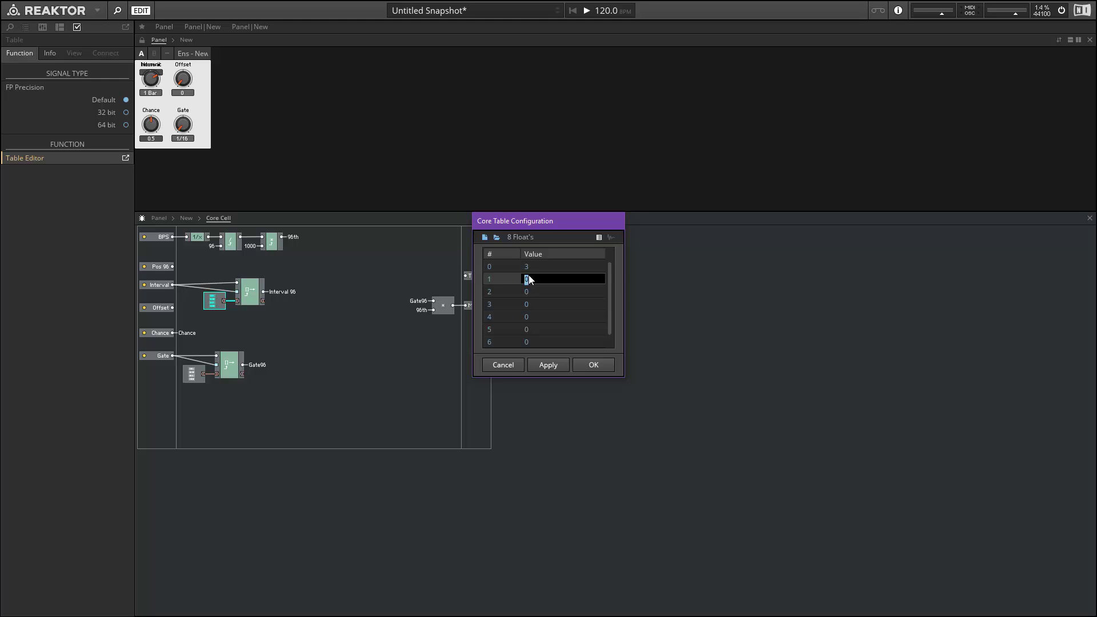
{"action": "double_click", "coordinate": [530, 290]}
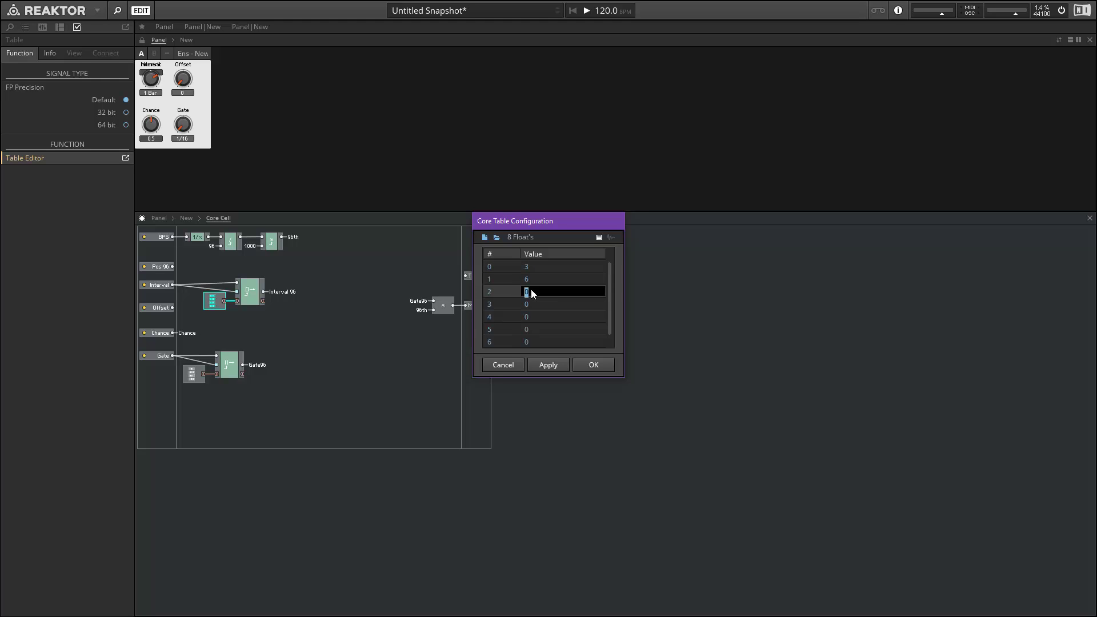
{"action": "type", "text": "12"}
{"action": "double_click", "coordinate": [531, 300]}
{"action": "type", "text": "2"}
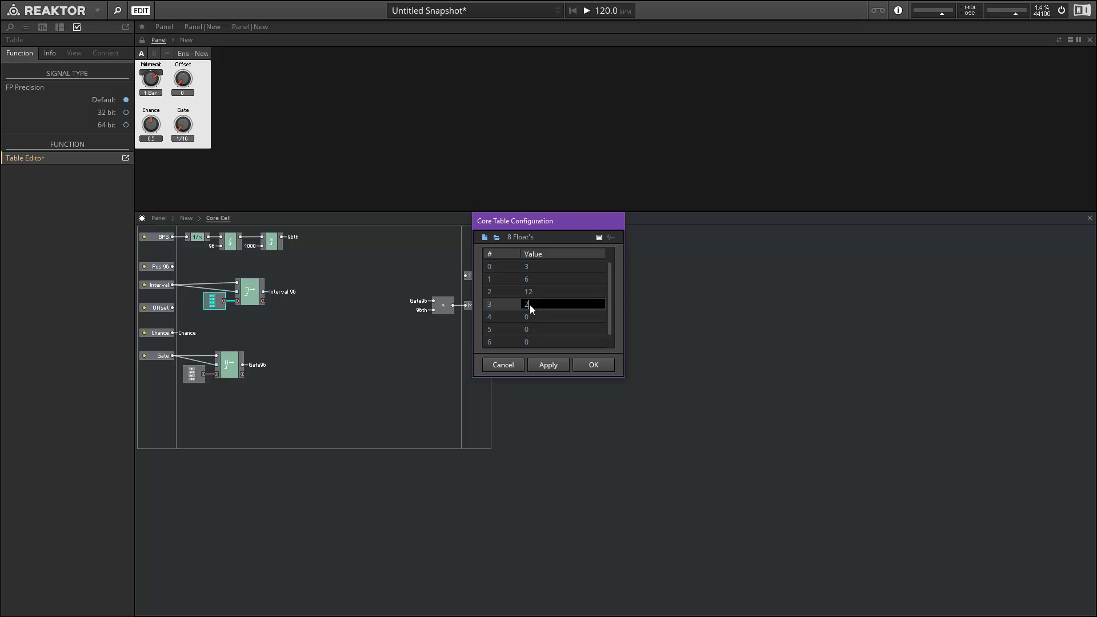
{"action": "type", "text": "4"}
Enter the remaining table values 48, 96, 192 and 384
{"action": "double_click", "coordinate": [529, 313]}
{"action": "type", "text": "48"}
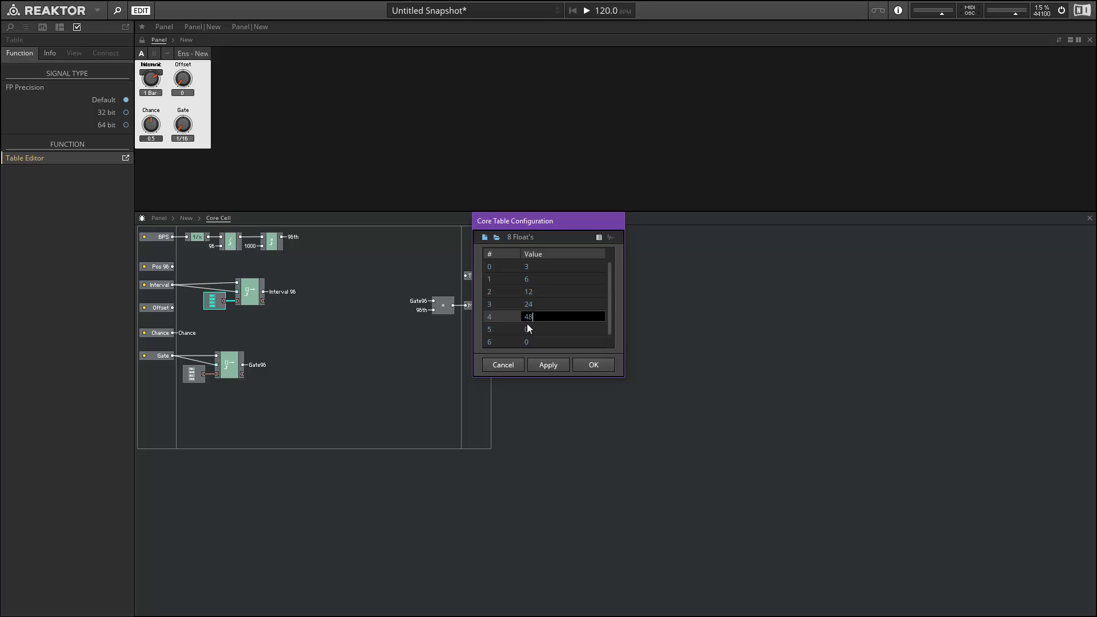
{"action": "double_click", "coordinate": [527, 329]}
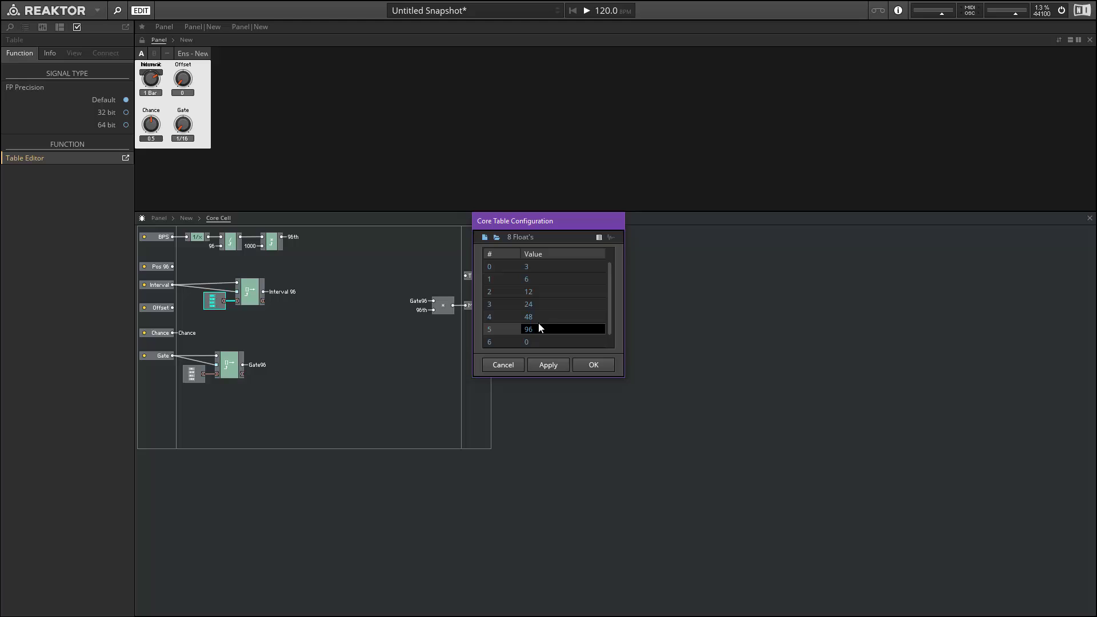
{"action": "type", "text": "96"}
{"action": "scroll", "coordinate": [607, 331], "scroll_direction": "down", "scroll_amount": 1}
{"action": "double_click", "coordinate": [564, 331]}
{"action": "type", "text": "192"}
{"action": "double_click", "coordinate": [549, 345]}
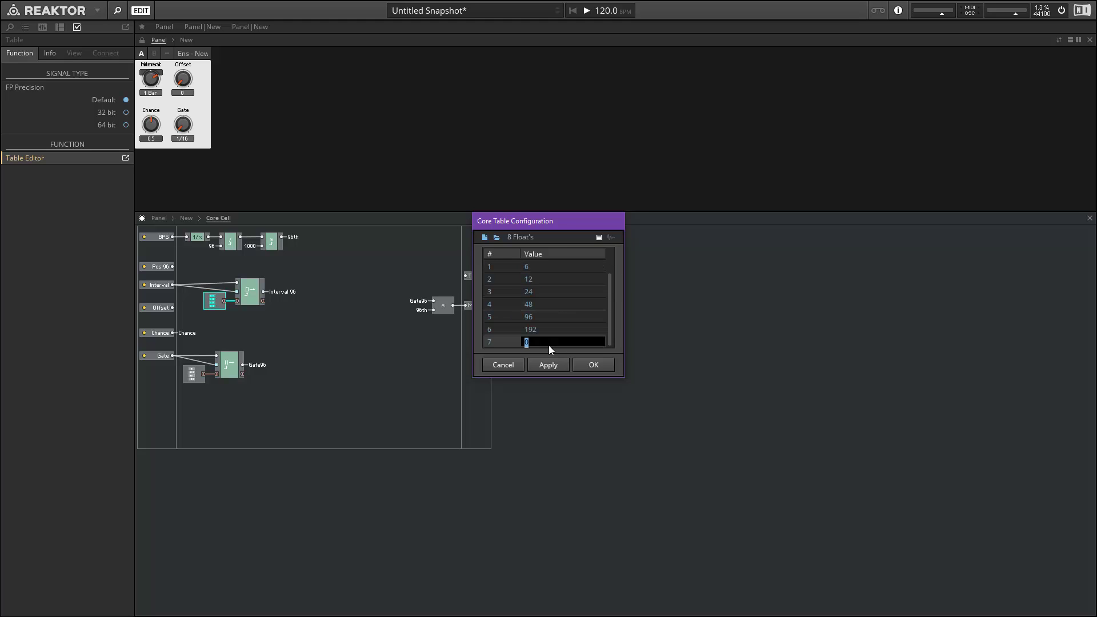
{"action": "type", "text": "384"}
{"action": "left_click", "coordinate": [543, 304]}
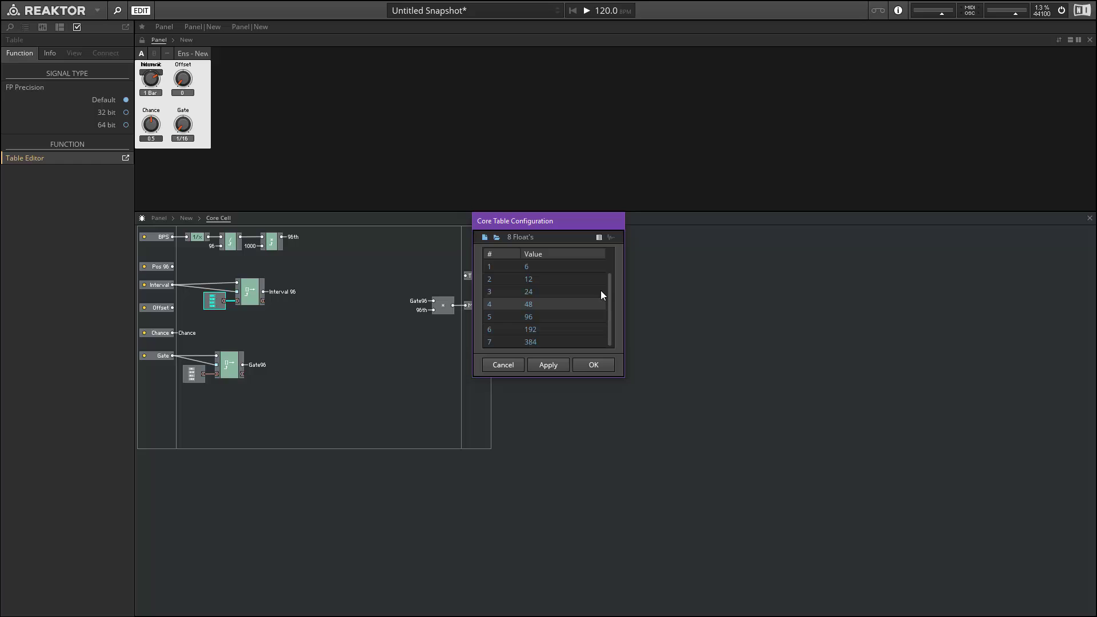
Close the table editor and move the Chance and Offset input rows lower
{"action": "left_click", "coordinate": [609, 365]}
{"action": "left_click_drag", "start_coordinate": [254, 295], "coordinate": [249, 298]}
{"action": "mouse_move", "coordinate": [156, 332]}
{"action": "left_mouse_down"}
{"action": "mouse_move", "coordinate": [155, 320]}
{"action": "mouse_move", "coordinate": [156, 329]}
{"action": "left_mouse_up"}
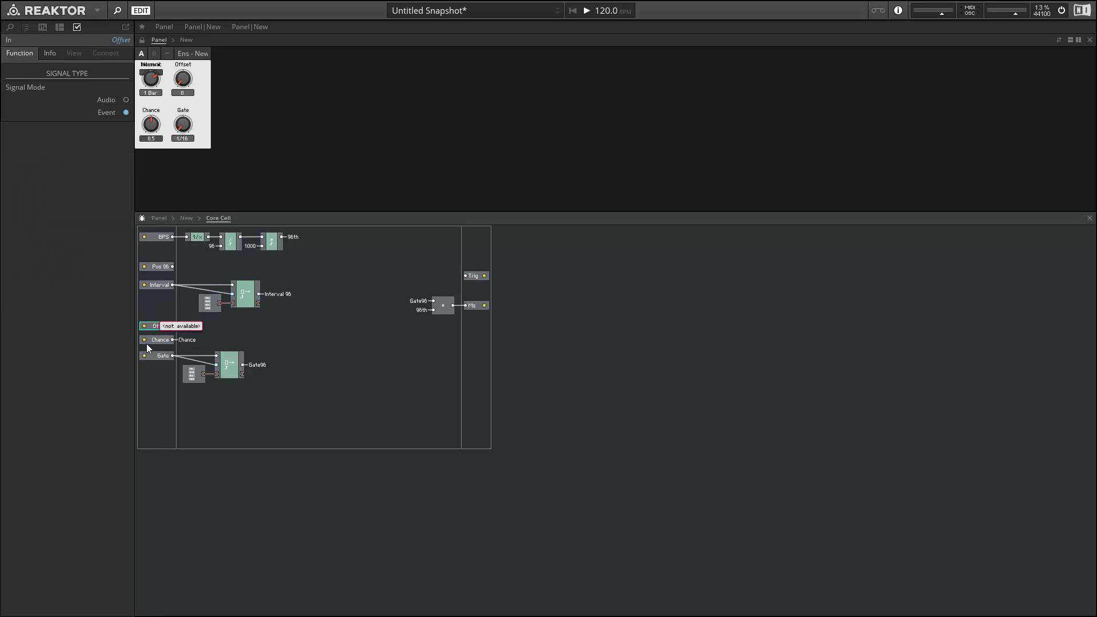
{"action": "left_click_drag", "start_coordinate": [258, 400], "coordinate": [160, 340]}
{"action": "left_click", "coordinate": [184, 348]}
{"action": "left_click", "coordinate": [160, 340]}
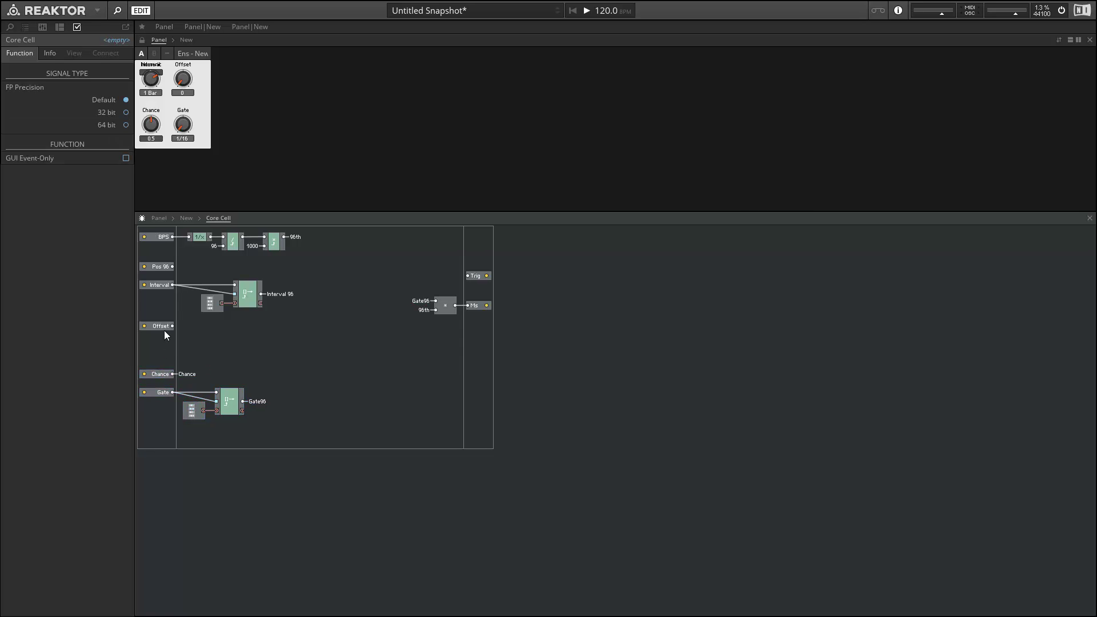
{"action": "left_click", "coordinate": [162, 327]}
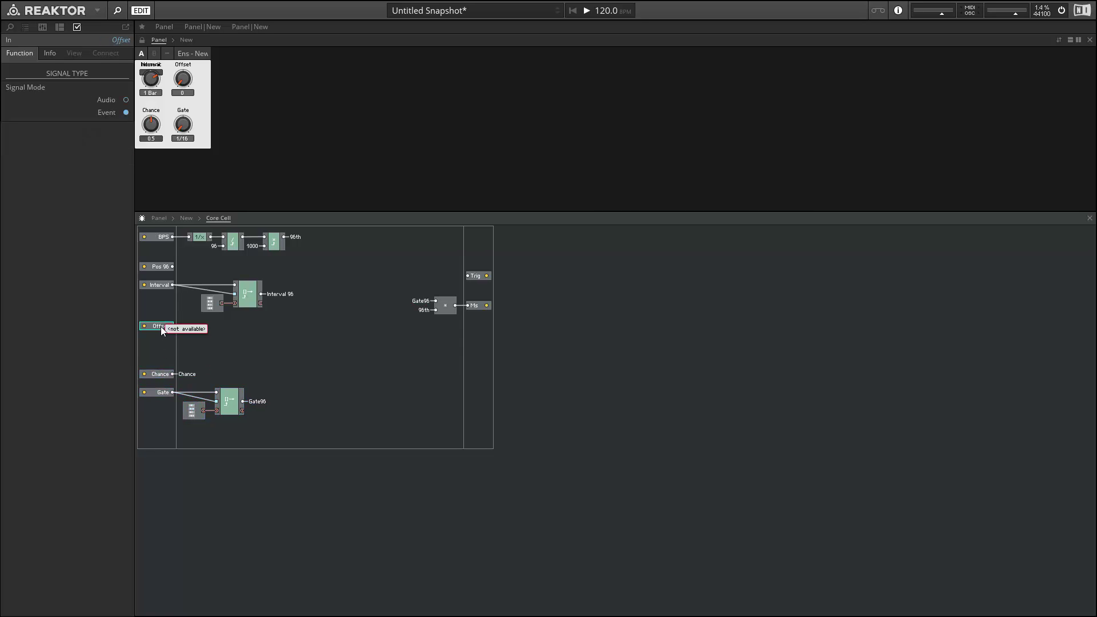
{"action": "left_click", "coordinate": [233, 321]}
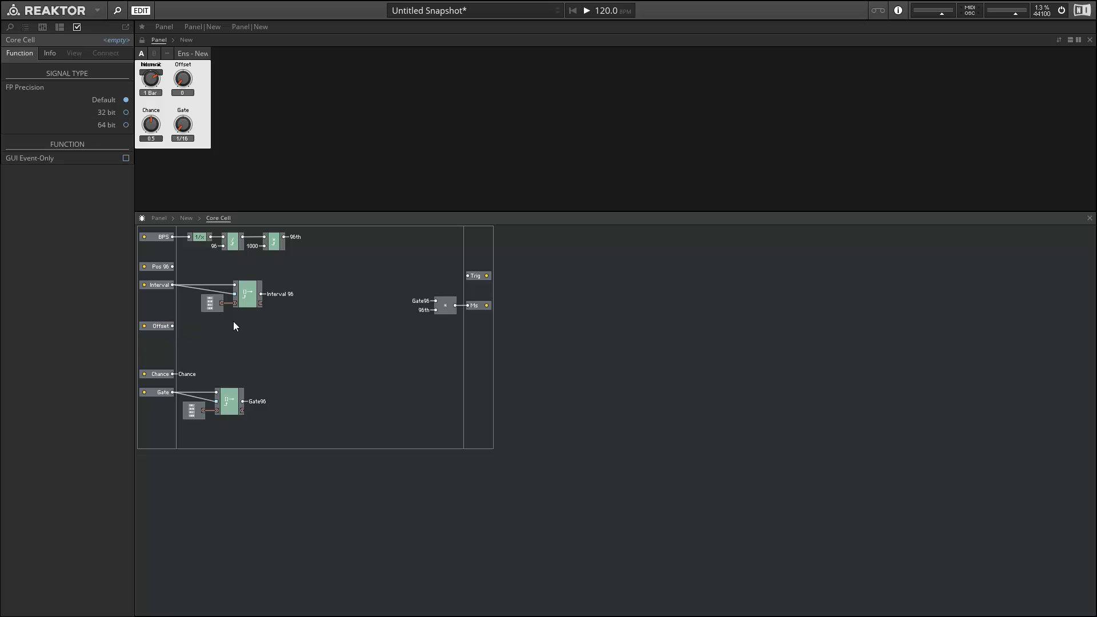
Insert an x mul a module with a QuickConst of 6 on its lower input
{"action": "double_click", "coordinate": [233, 321]}
{"action": "type", "text": "x mu"}
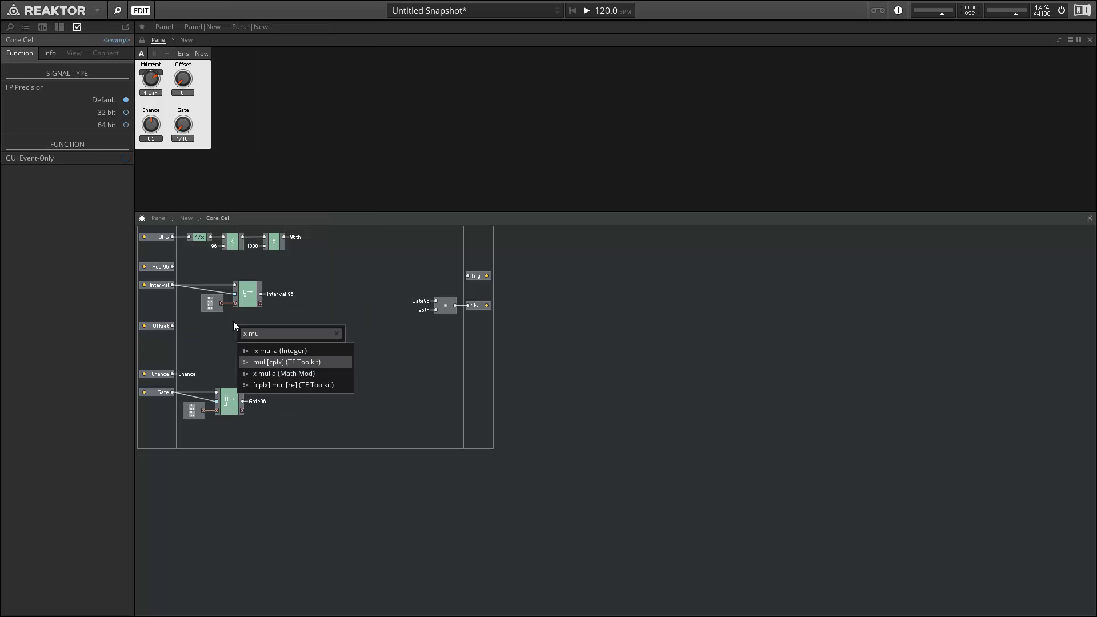
{"action": "type", "text": "l"}
{"action": "key", "text": "Down"}
{"action": "key", "text": "Return"}
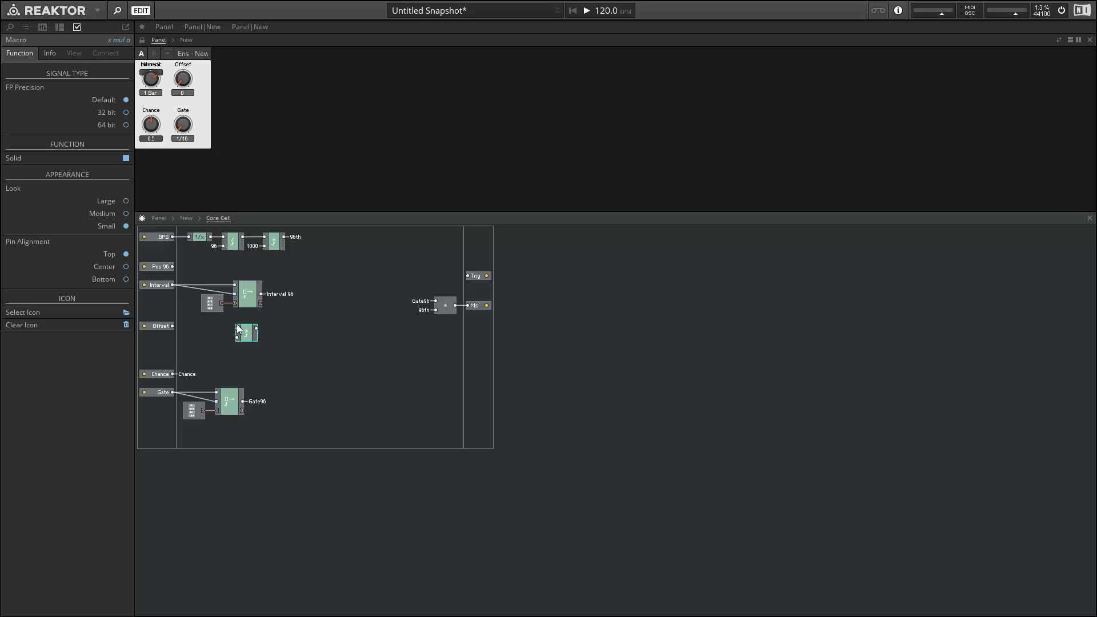
{"action": "right_click", "coordinate": [237, 338]}
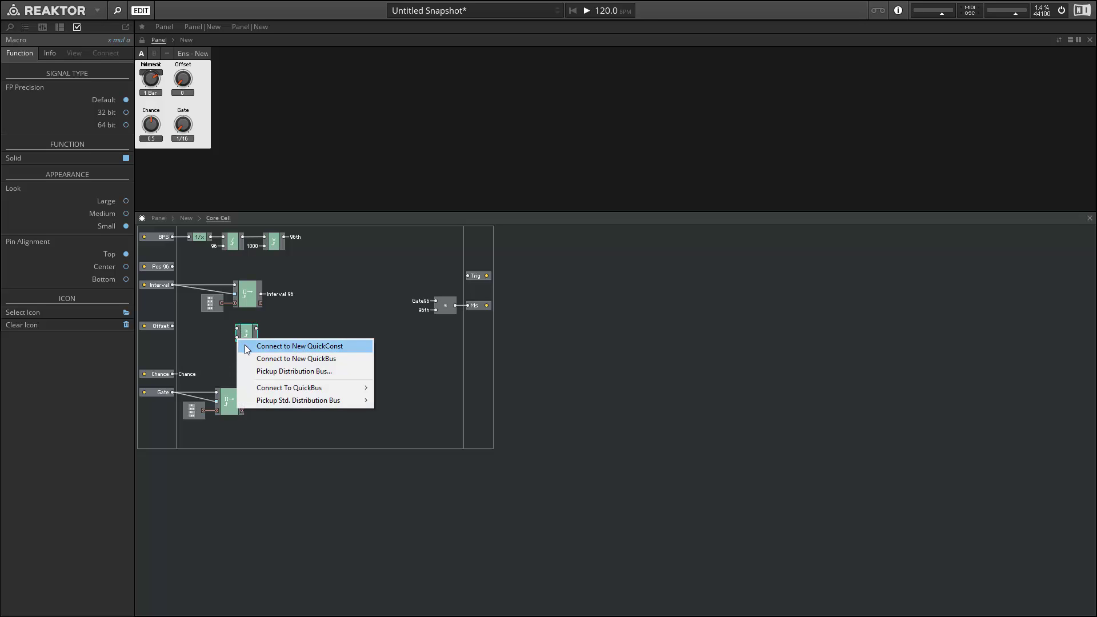
{"action": "left_click", "coordinate": [251, 346]}
{"action": "type", "text": "6"}
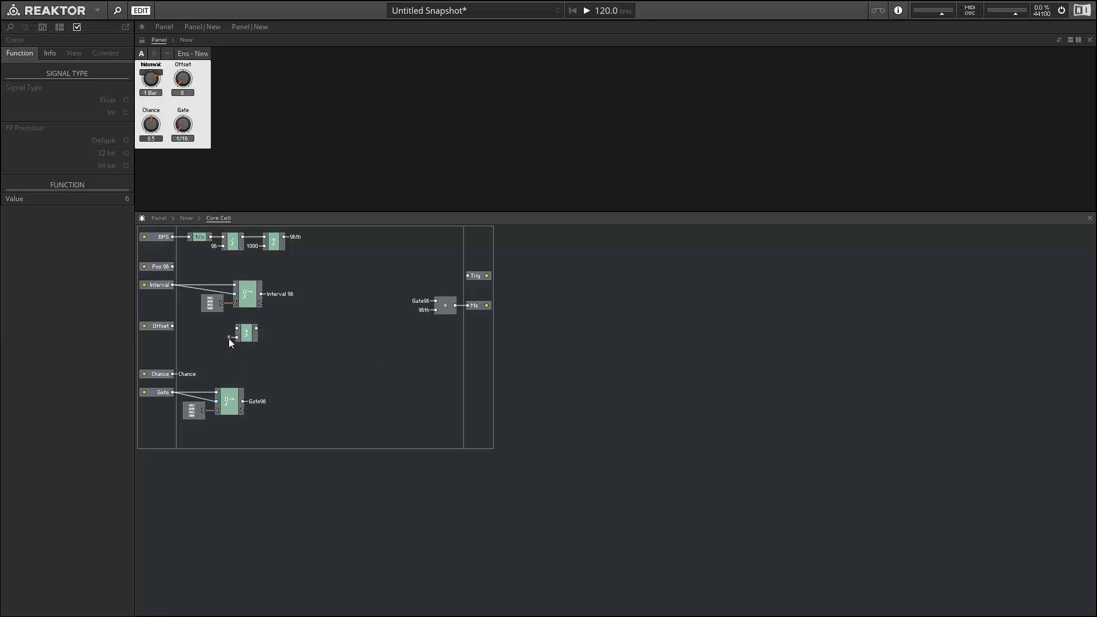
Wire the Offset input into the multiplier and send its output to a new Offset96 bus
{"action": "left_click_drag", "start_coordinate": [166, 328], "coordinate": [172, 326]}
{"action": "left_click_drag", "start_coordinate": [245, 335], "coordinate": [207, 335]}
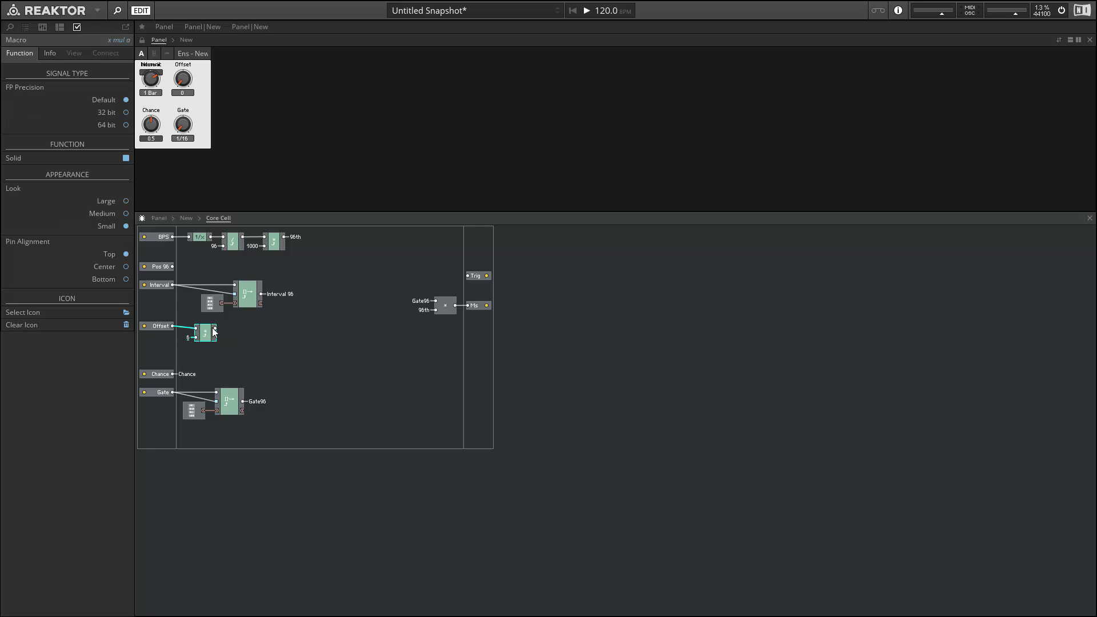
{"action": "right_click", "coordinate": [216, 328]}
{"action": "left_click", "coordinate": [264, 331]}
{"action": "double_click", "coordinate": [231, 332]}
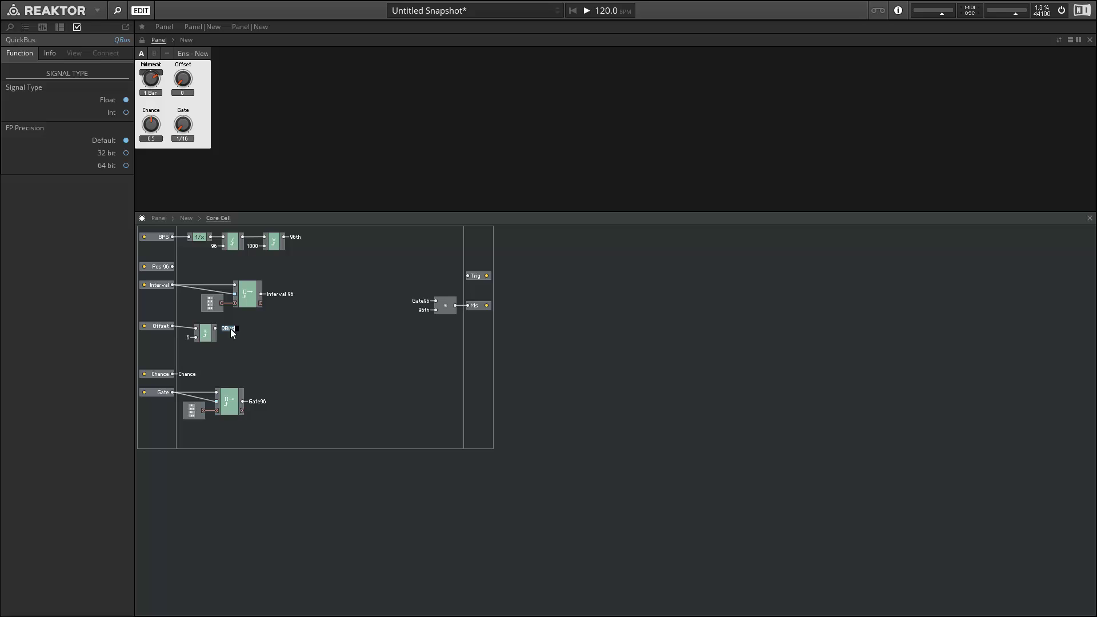
{"action": "type", "text": "Offset96"}
{"action": "key", "text": "Return"}
Nudge the multiplier into place and select the lower input rows to move them down
{"action": "mouse_move", "coordinate": [212, 338]}
{"action": "left_mouse_down"}
{"action": "mouse_move", "coordinate": [206, 332]}
{"action": "mouse_move", "coordinate": [208, 341]}
{"action": "left_mouse_up"}
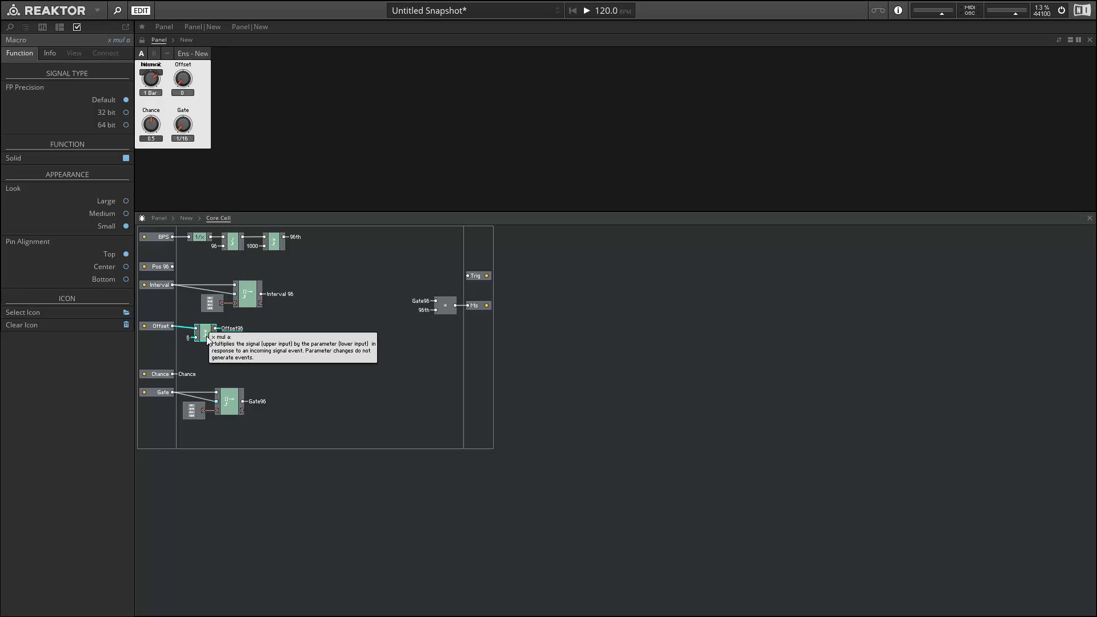
{"action": "left_click_drag", "start_coordinate": [207, 338], "coordinate": [203, 334]}
{"action": "left_click_drag", "start_coordinate": [332, 441], "coordinate": [166, 331]}
Insert an x - a subtractor fed by Pos 96 and move both down together
{"action": "left_click", "coordinate": [217, 293]}
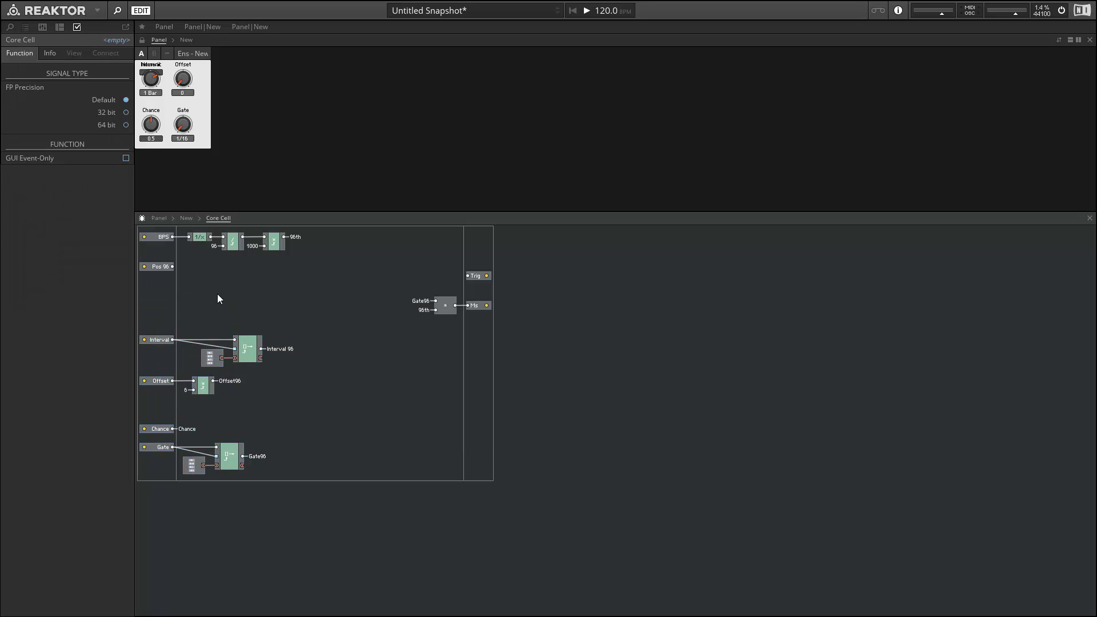
{"action": "double_click", "coordinate": [217, 293]}
{"action": "key", "text": "Return"}
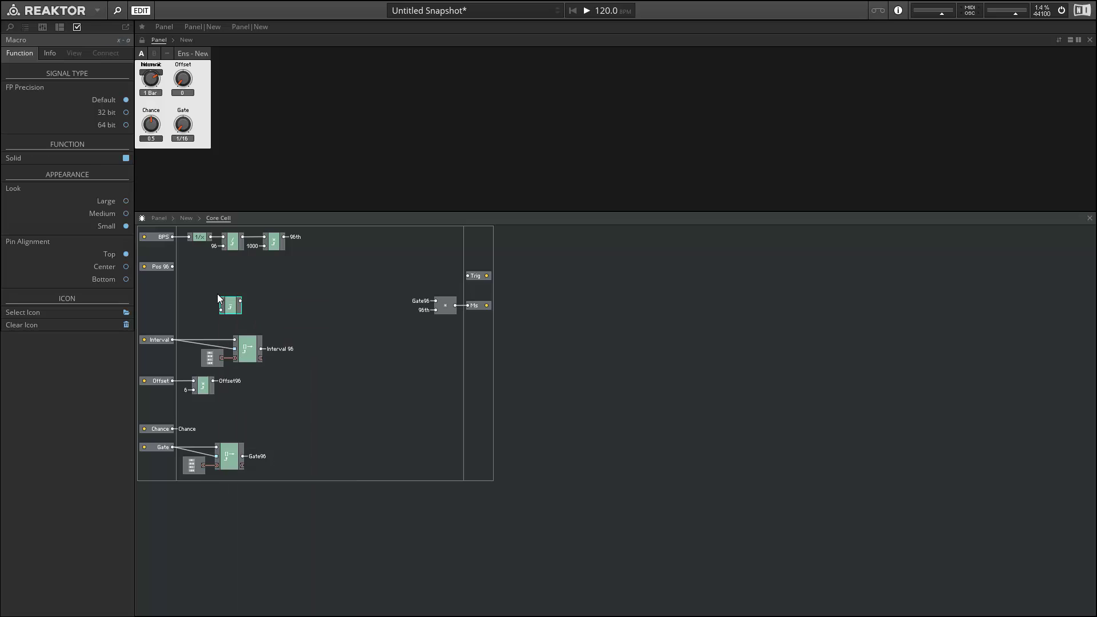
{"action": "left_click_drag", "start_coordinate": [173, 266], "coordinate": [235, 287]}
{"action": "left_click", "coordinate": [150, 270]}
{"action": "left_click", "coordinate": [224, 284], "text": "shift"}
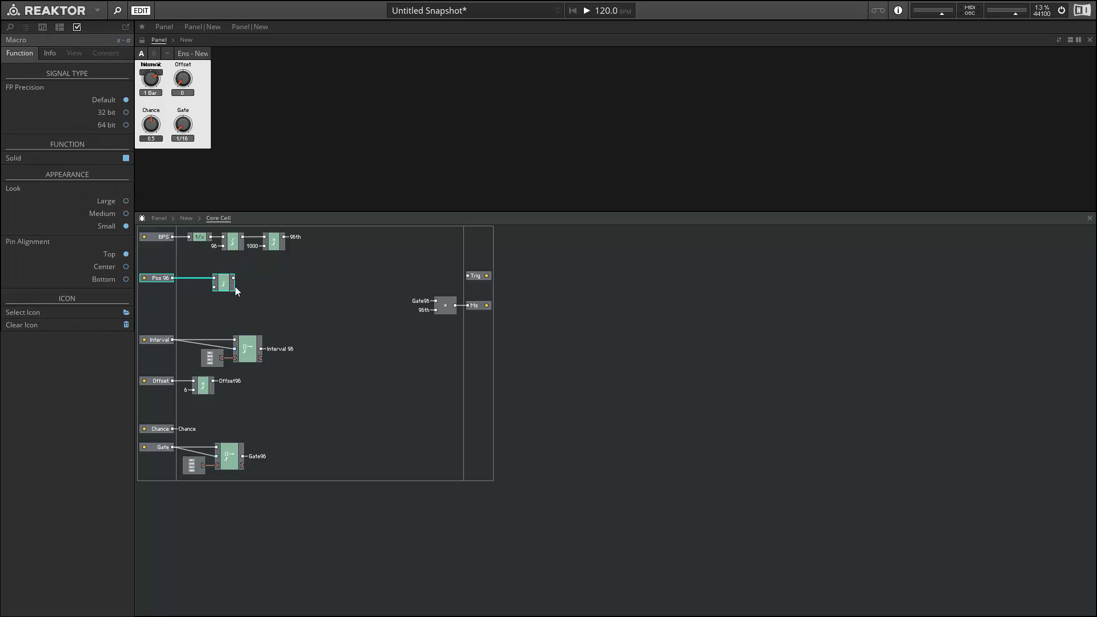
{"action": "left_click", "coordinate": [235, 287]}
Connect the Offset96 bus to the subtractor's lower input and add an IDivMod module
{"action": "right_click", "coordinate": [217, 286]}
{"action": "mouse_move", "coordinate": [236, 337]}
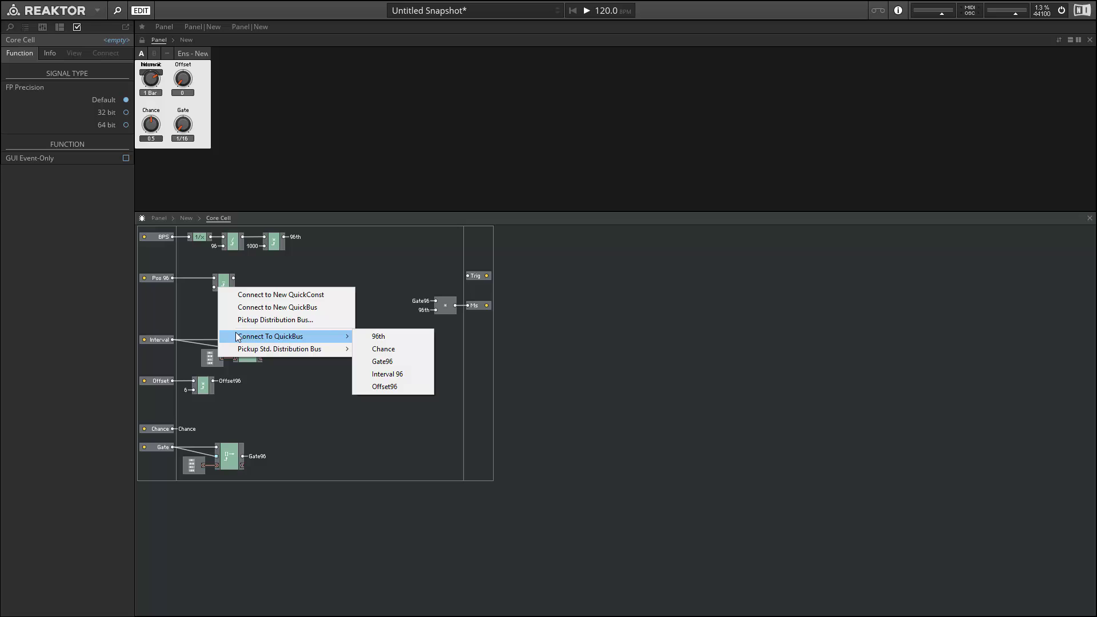
{"action": "left_click", "coordinate": [405, 385]}
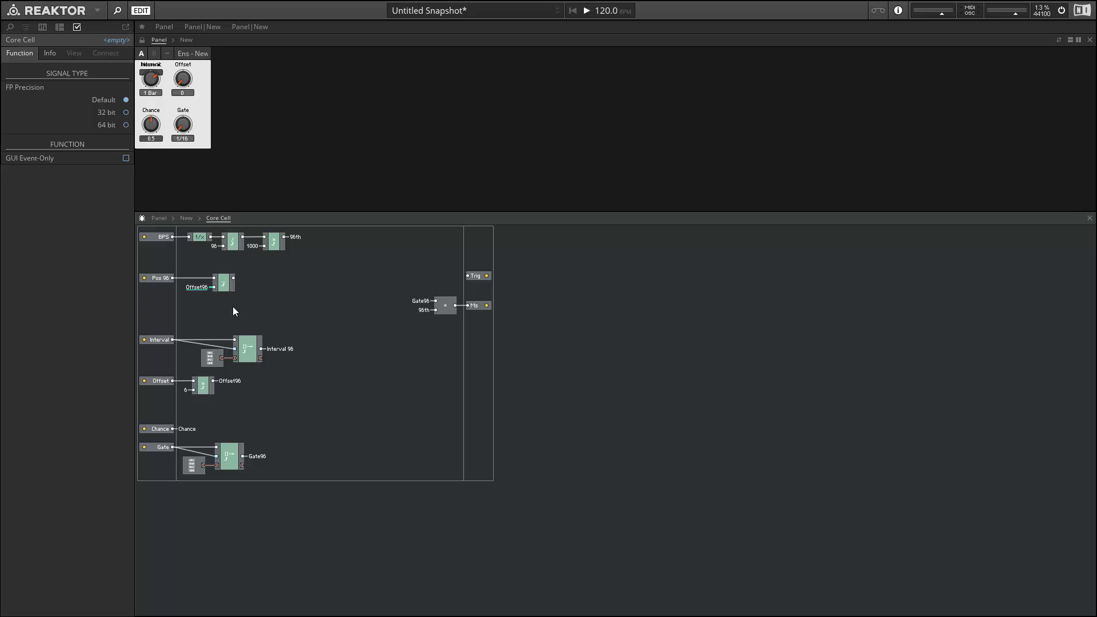
{"action": "double_click", "coordinate": [271, 280]}
{"action": "type", "text": "i"}
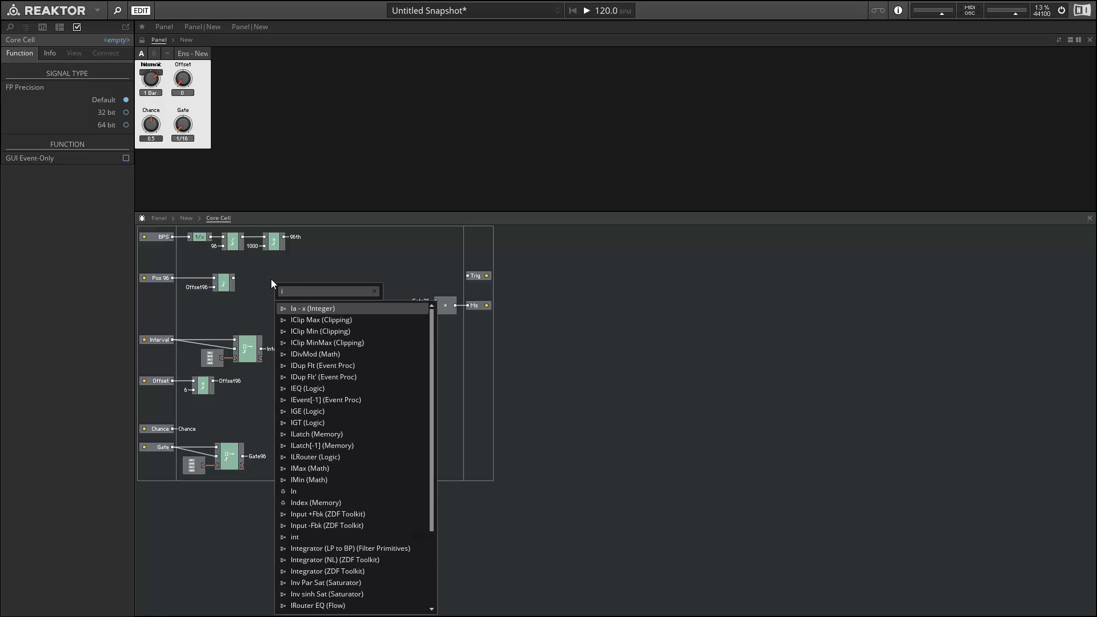
{"action": "type", "text": "div"}
{"action": "key", "text": "Return"}
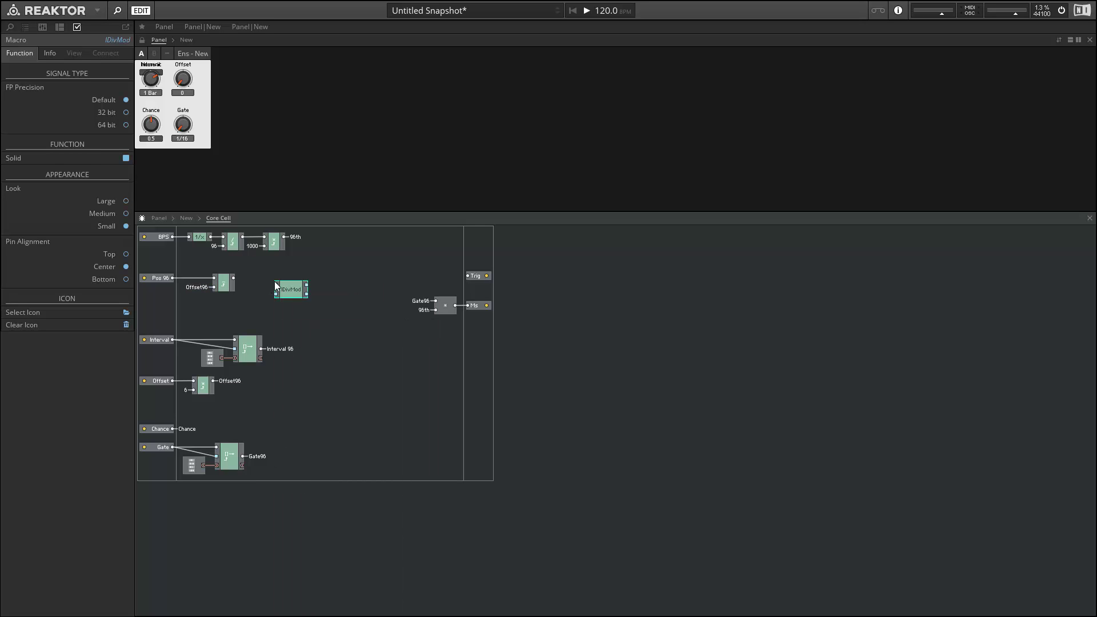
{"action": "left_click_drag", "start_coordinate": [326, 286], "coordinate": [328, 291]}
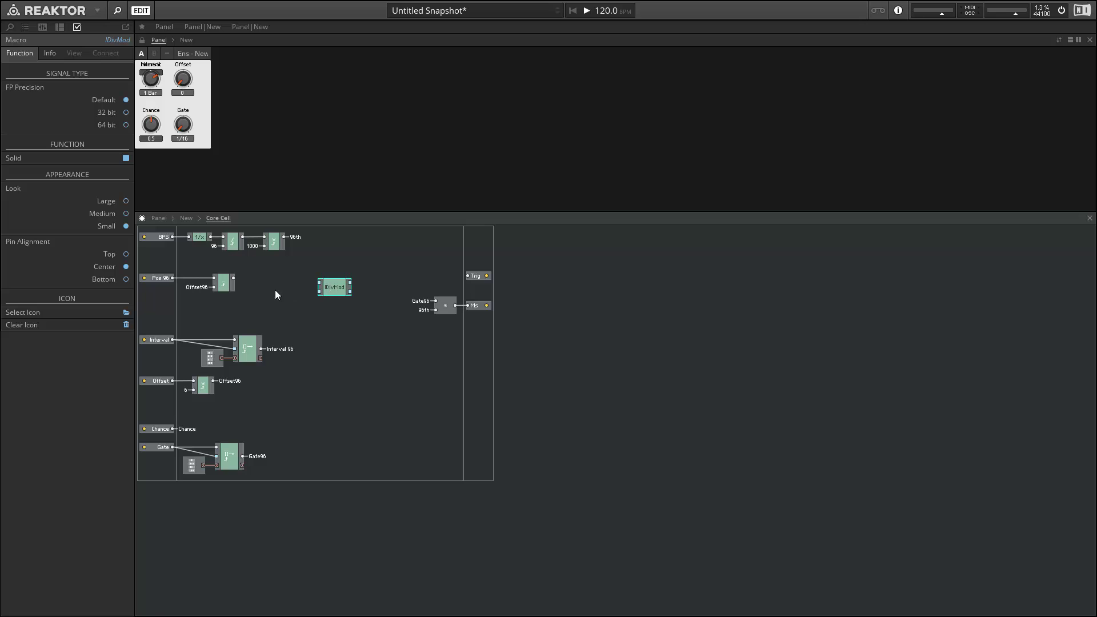
{"action": "left_click", "coordinate": [244, 299]}
Add a Latch feeding the IDivMod and connect the Interval 96 bus to its input
{"action": "double_click", "coordinate": [245, 298]}
{"action": "type", "text": "latc"}
{"action": "key", "text": "Return"}
{"action": "left_click_drag", "start_coordinate": [292, 303], "coordinate": [252, 286]}
{"action": "left_click_drag", "start_coordinate": [270, 266], "coordinate": [274, 300]}
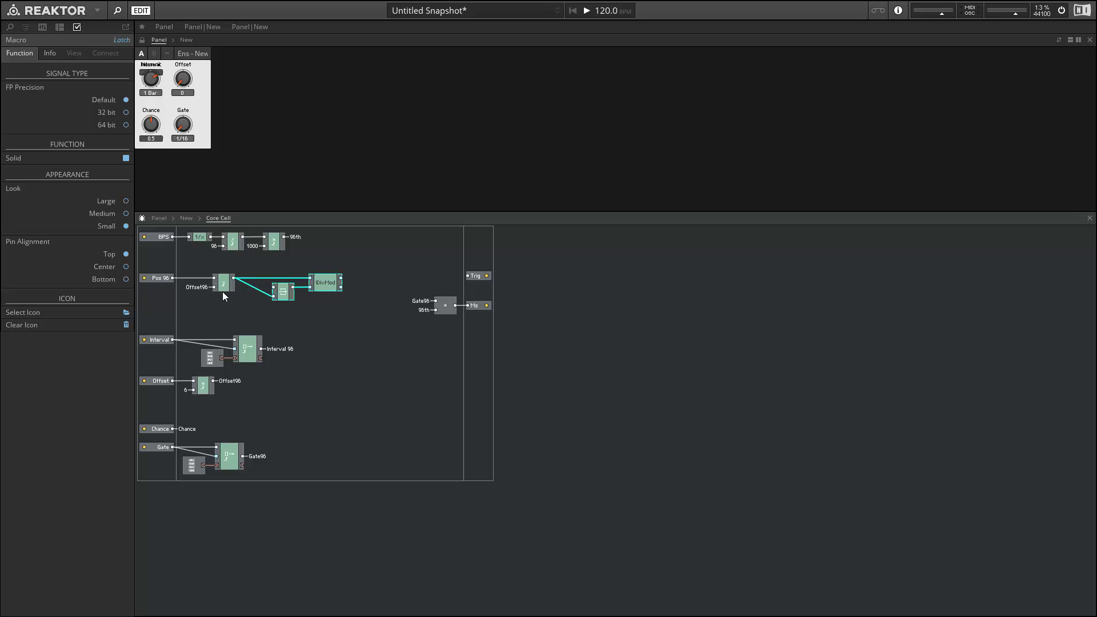
{"action": "right_click", "coordinate": [274, 288]}
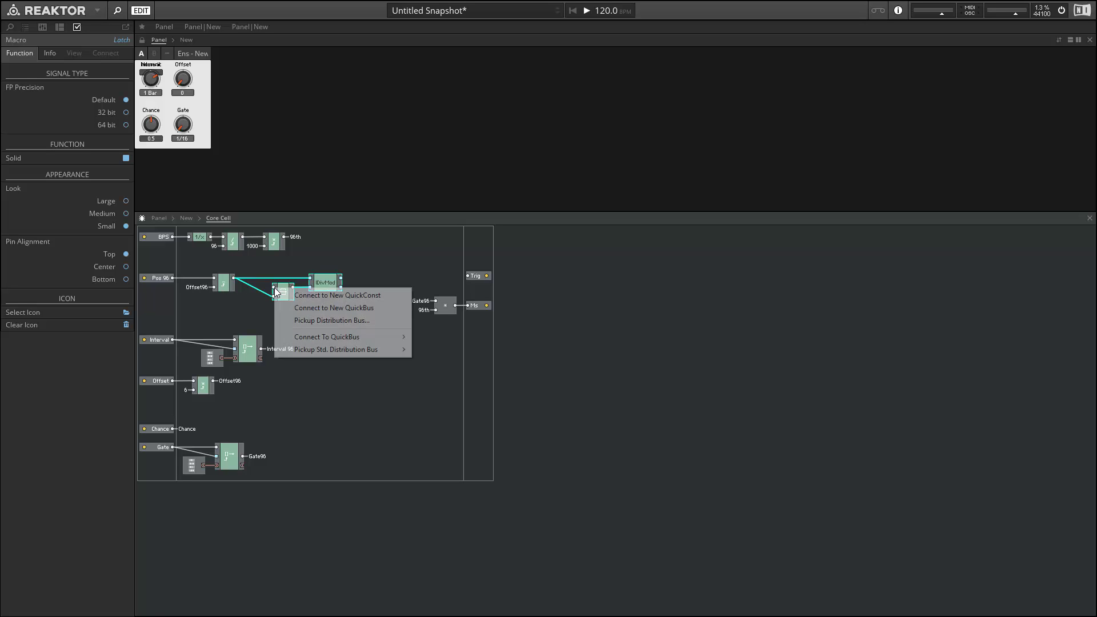
{"action": "mouse_move", "coordinate": [301, 348]}
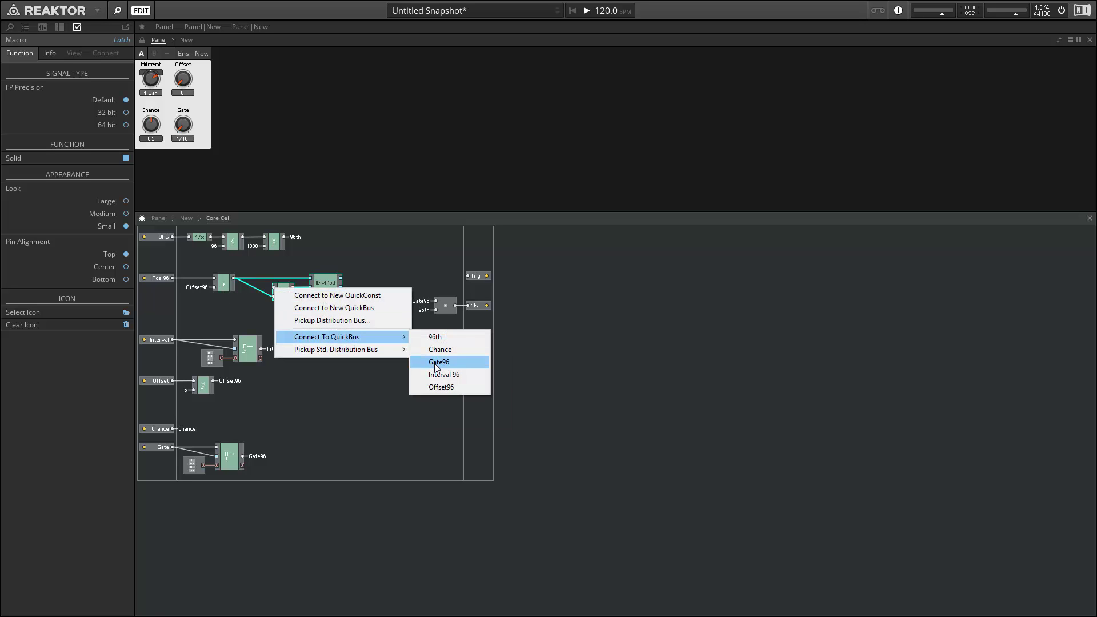
{"action": "left_click", "coordinate": [435, 373]}
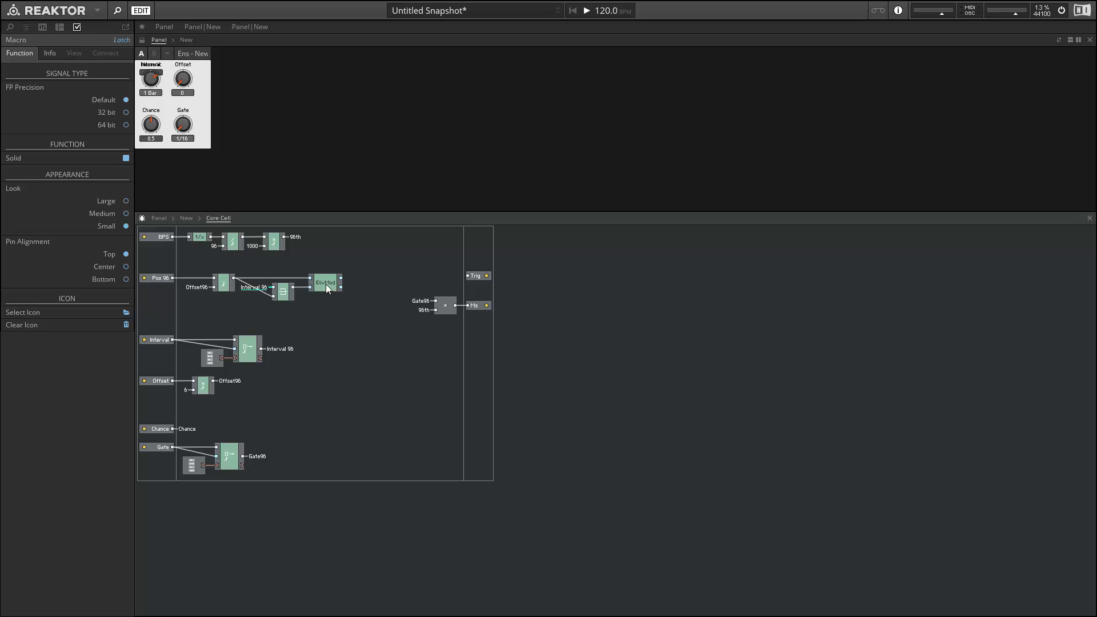
{"action": "left_click_drag", "start_coordinate": [325, 283], "coordinate": [322, 284]}
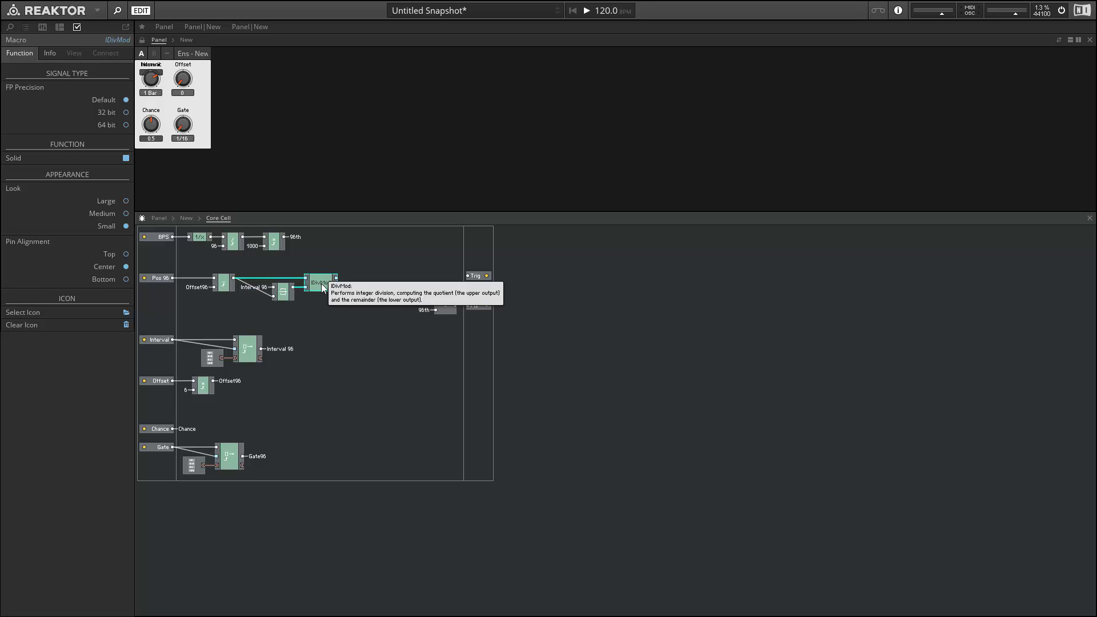
{"action": "left_click", "coordinate": [354, 281]}
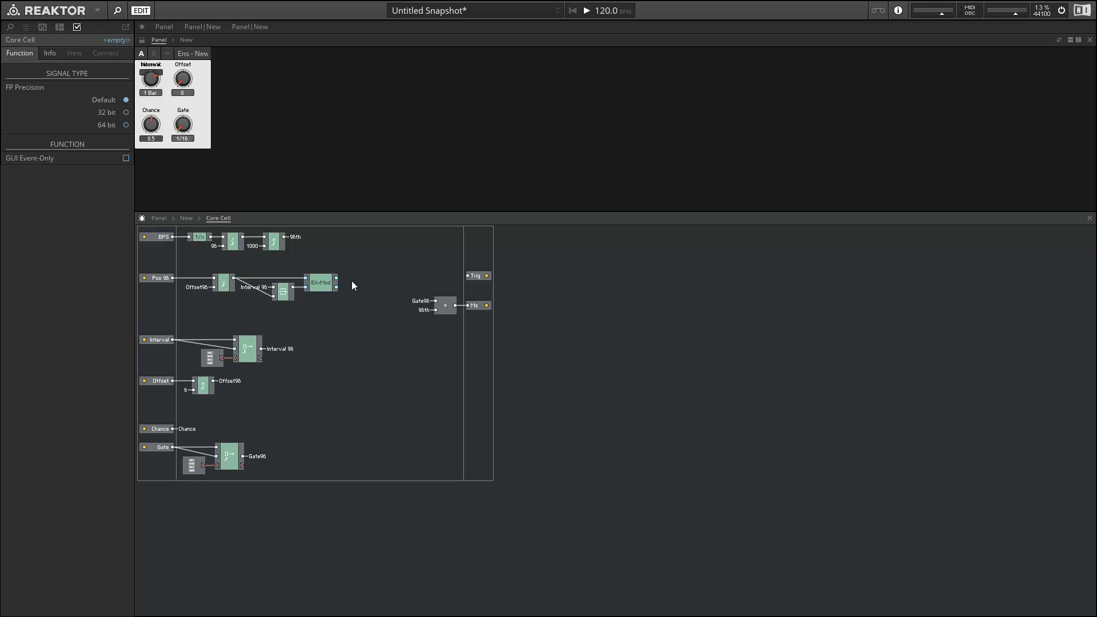
Insert a Dup Flt module and shift the multiplier and output section to widen the structure
{"action": "double_click", "coordinate": [352, 281]}
{"action": "type", "text": "dup"}
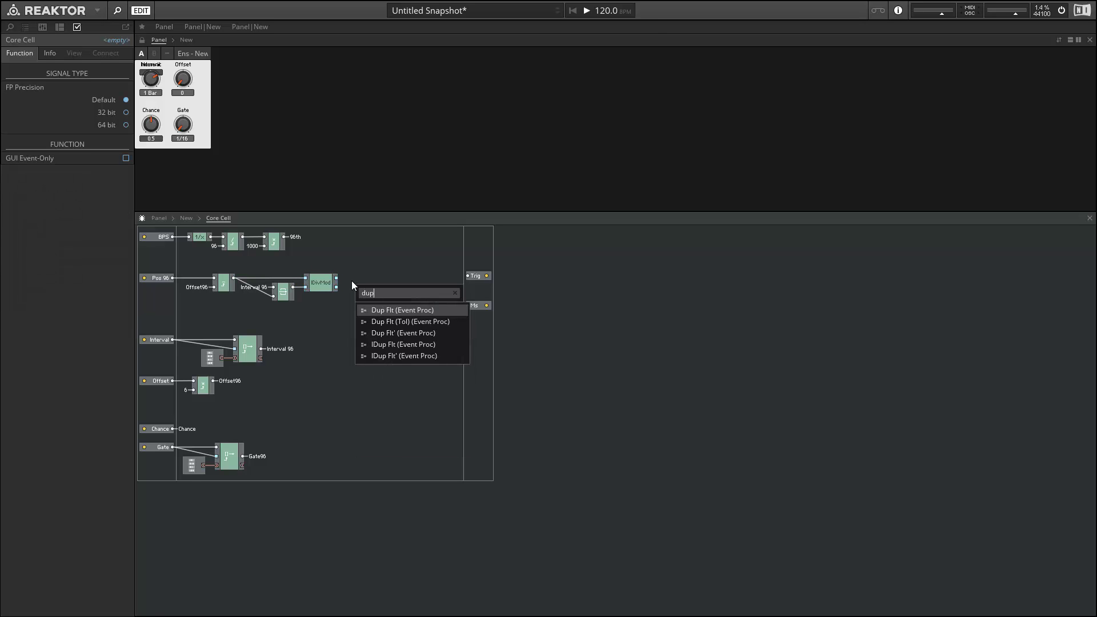
{"action": "key", "text": "Return"}
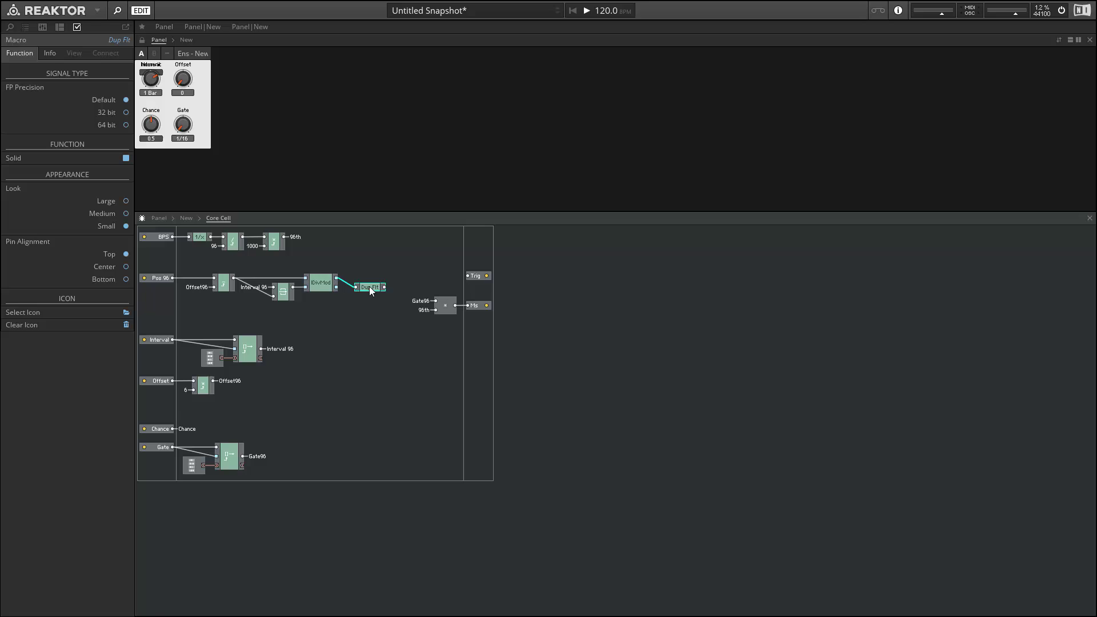
{"action": "left_click", "coordinate": [368, 320]}
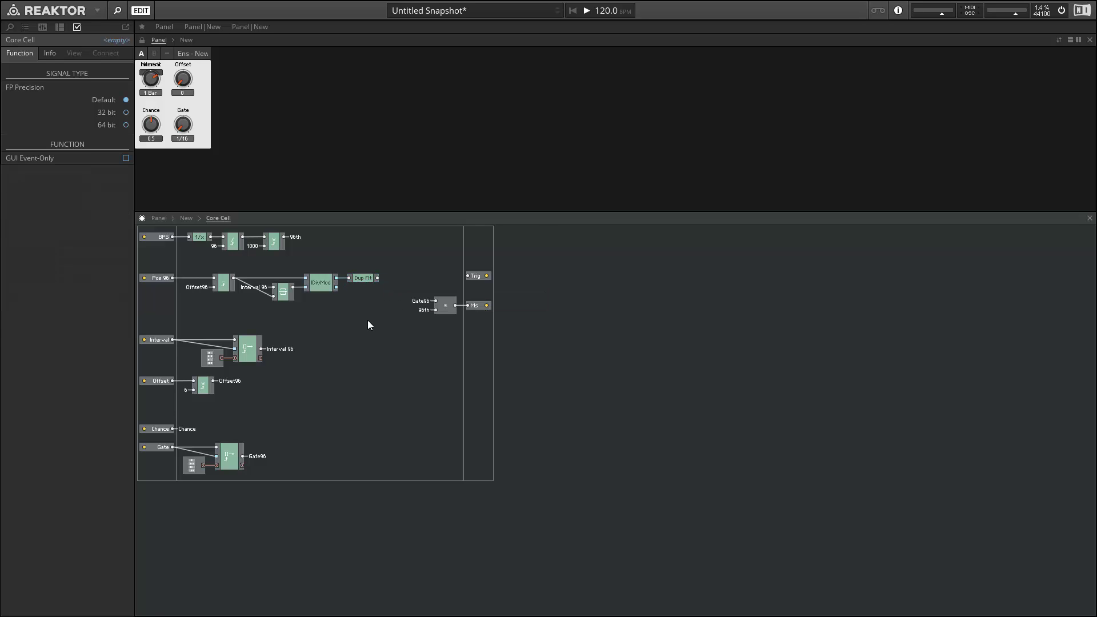
{"action": "left_click_drag", "start_coordinate": [425, 279], "coordinate": [547, 321]}
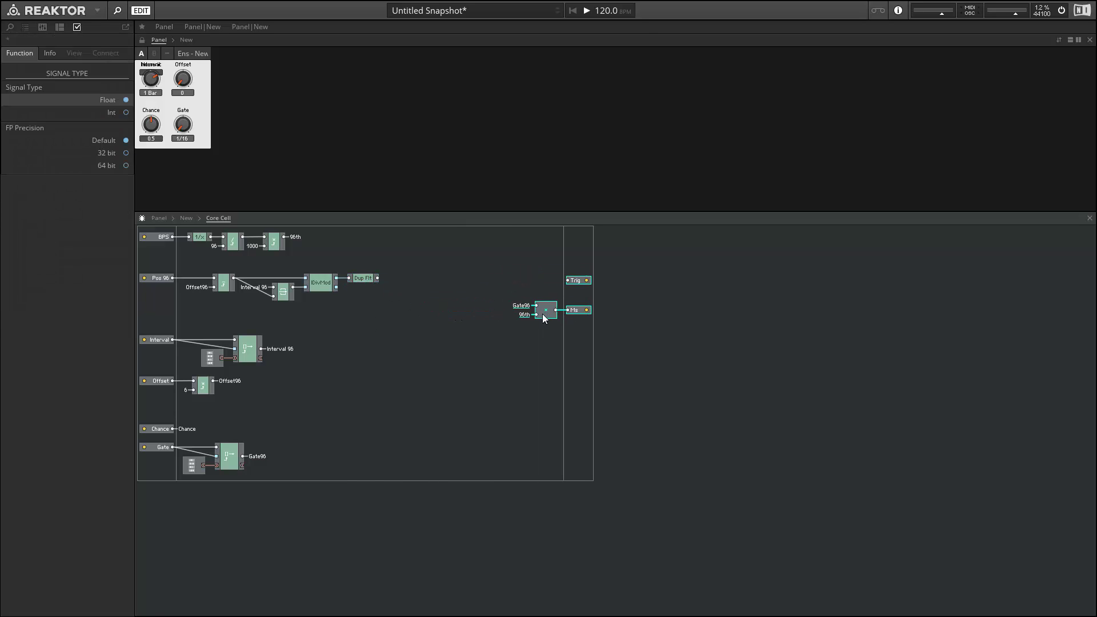
{"action": "left_click", "coordinate": [379, 327]}
Add a Compare module and a Router placed beside it
{"action": "double_click", "coordinate": [376, 302]}
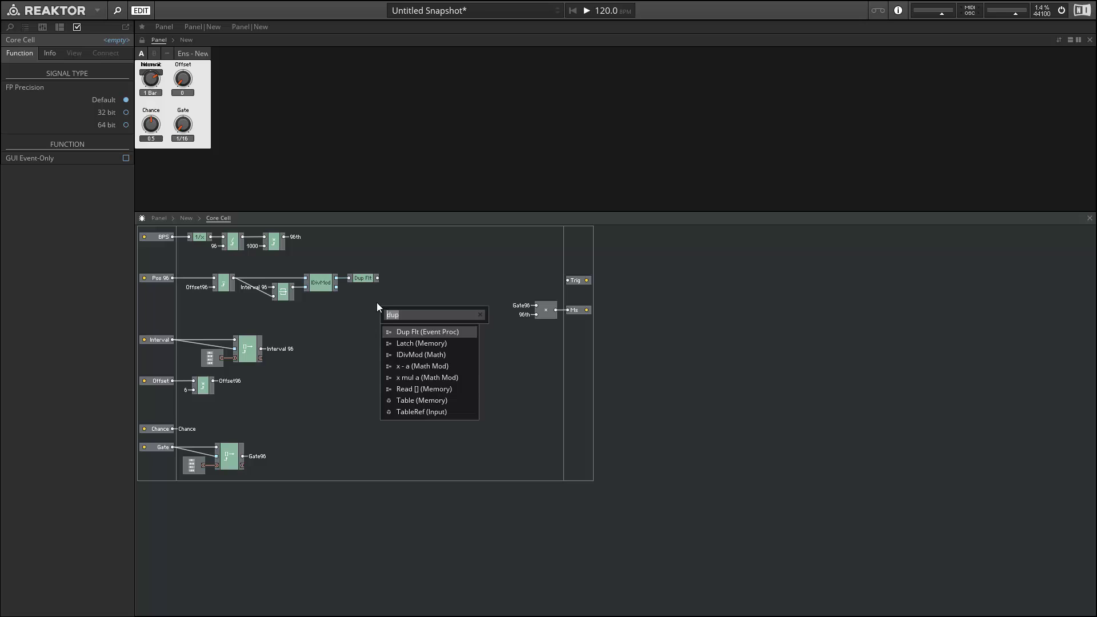
{"action": "type", "text": "comp"}
{"action": "key", "text": "Return"}
{"action": "double_click", "coordinate": [376, 302]}
{"action": "type", "text": "router"}
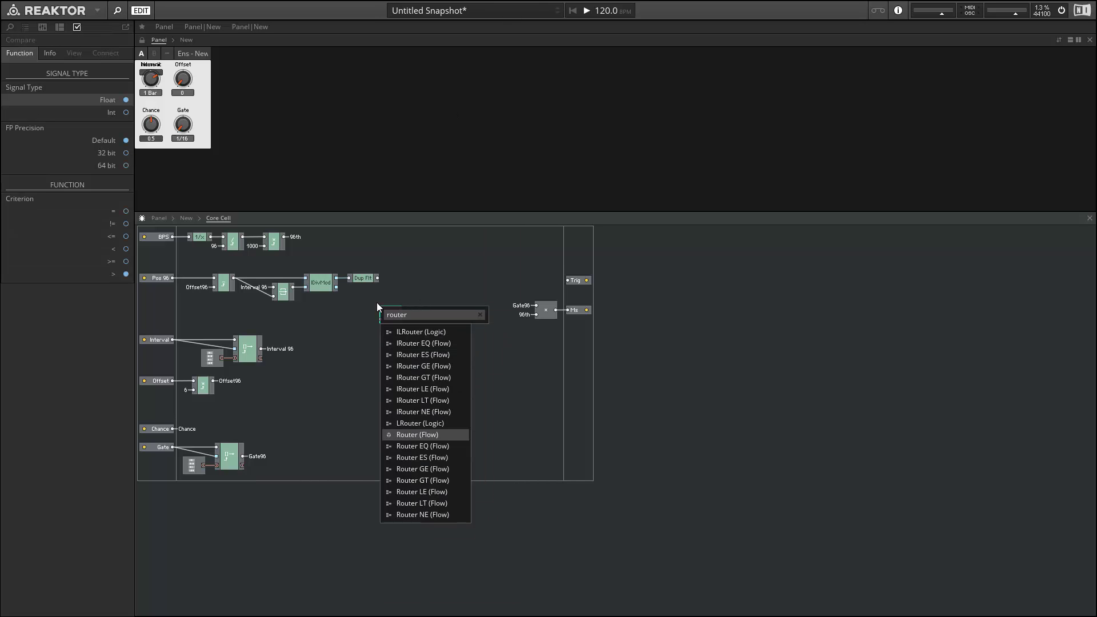
{"action": "key", "text": "Return"}
{"action": "left_click_drag", "start_coordinate": [378, 317], "coordinate": [425, 291]}
Set Compare to greater-than-or-equal and wire Dup Flt's output into it
{"action": "left_click", "coordinate": [390, 309], "text": "shift"}
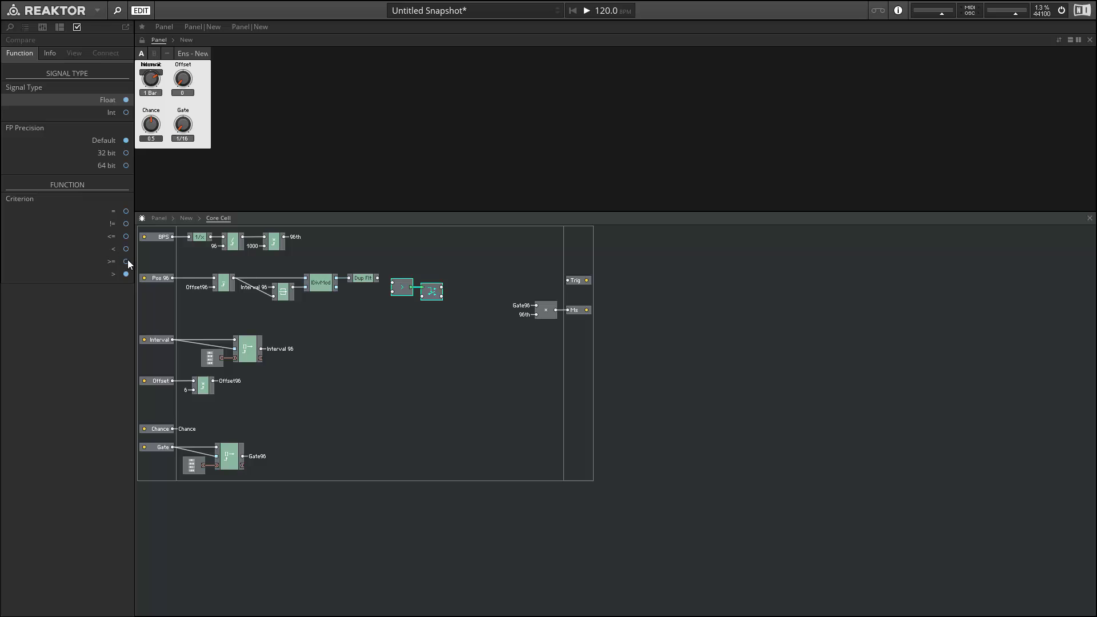
{"action": "left_click", "coordinate": [126, 261]}
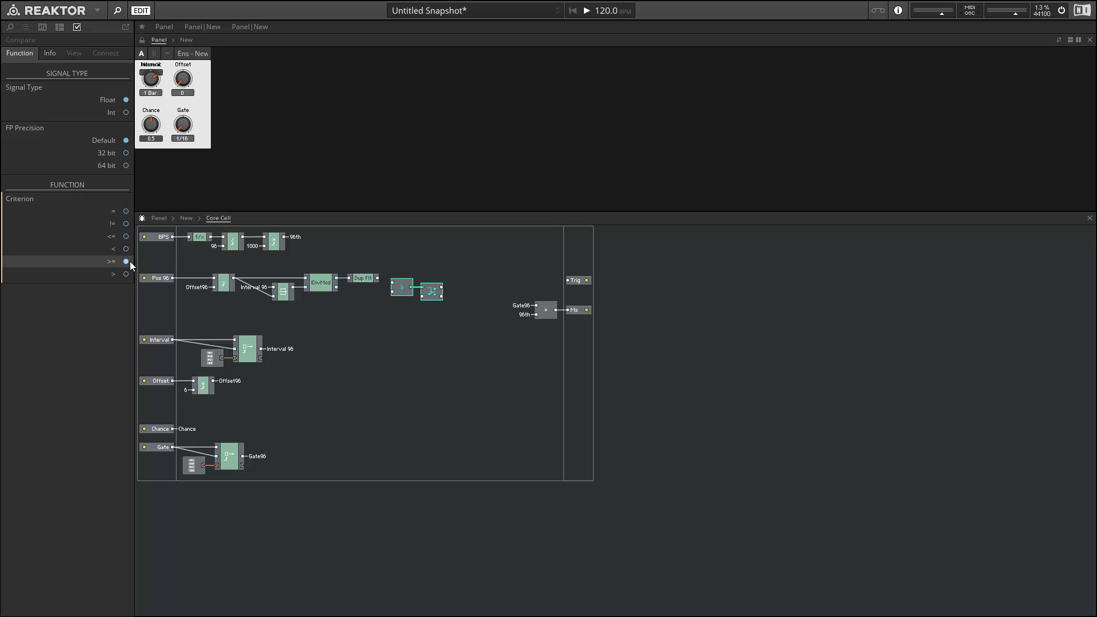
{"action": "left_click_drag", "start_coordinate": [378, 278], "coordinate": [430, 276]}
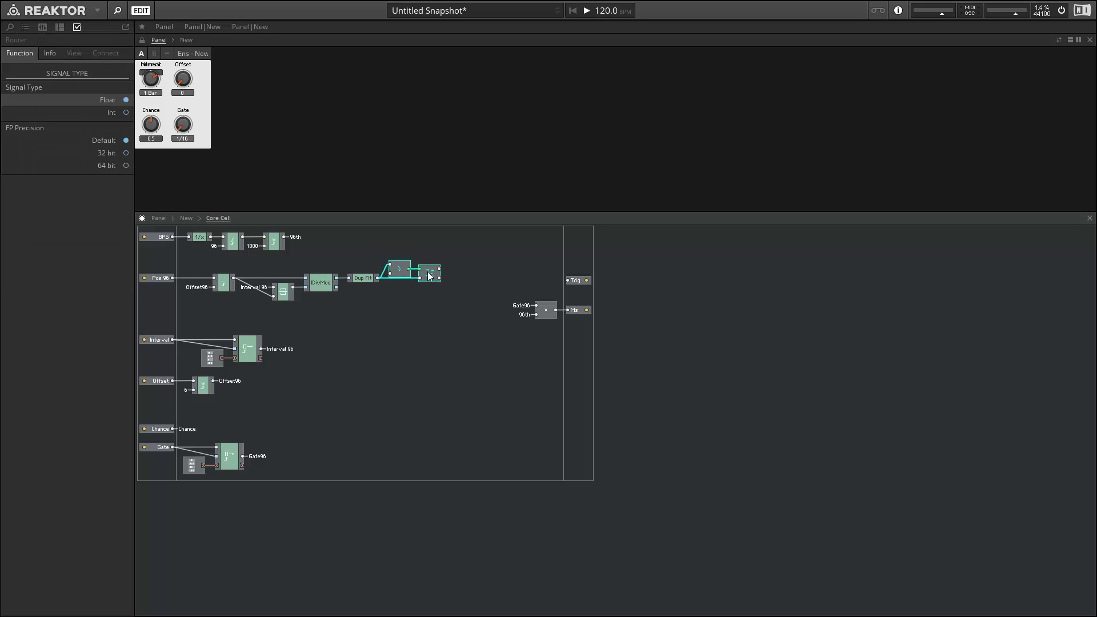
{"action": "left_click", "coordinate": [466, 300]}
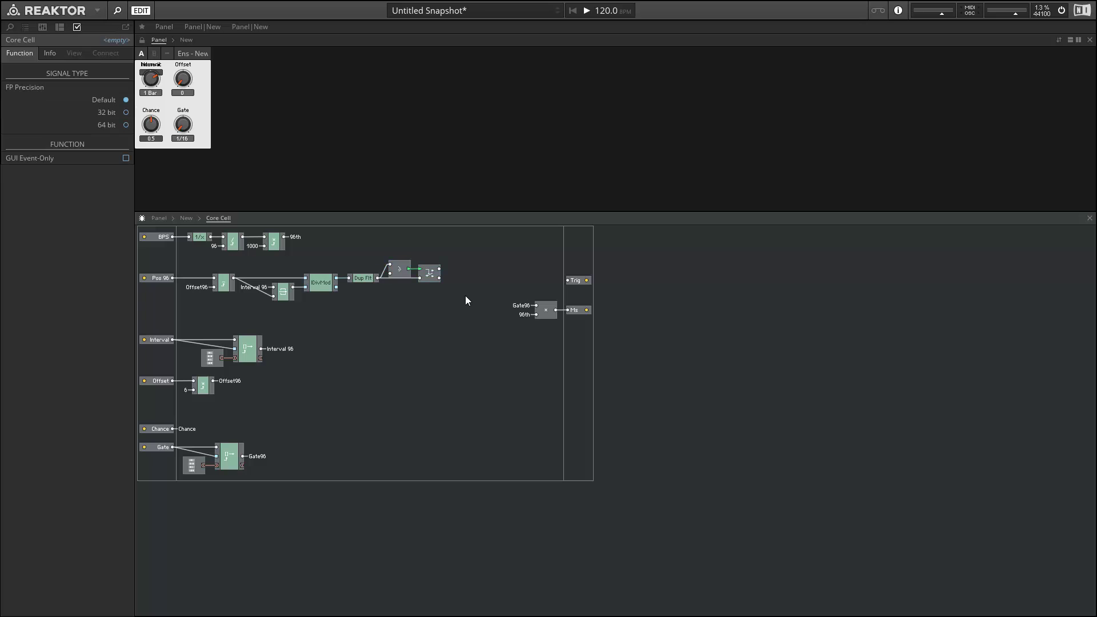
Insert a Random [0..1] module beside the router and wire the router's output into it
{"action": "right_click", "coordinate": [466, 300]}
{"action": "type", "text": "random"}
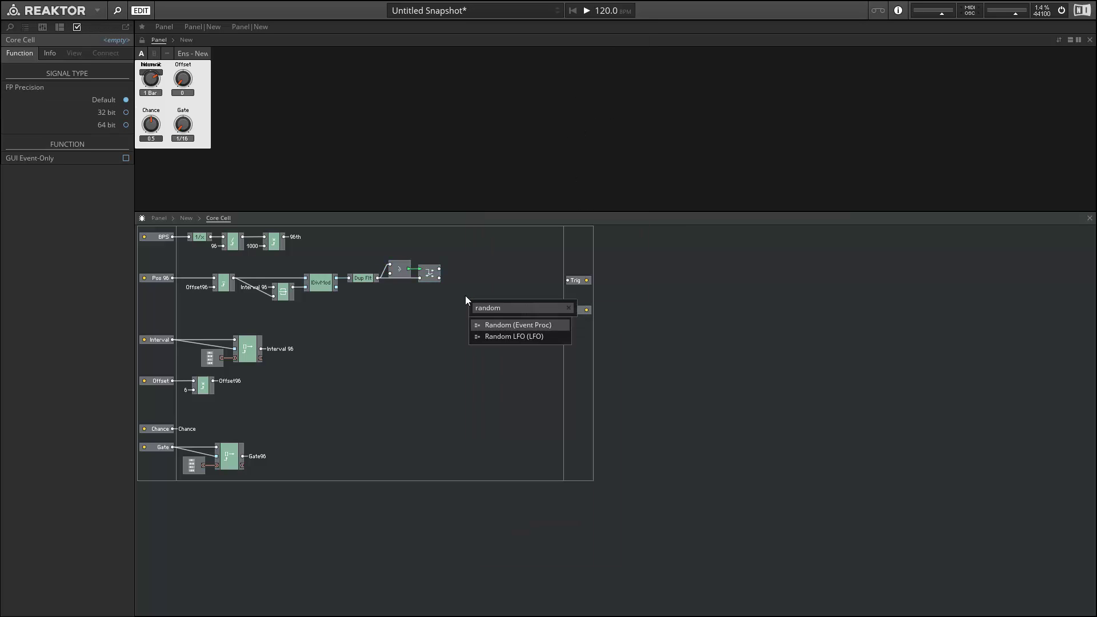
{"action": "key", "text": "Return"}
{"action": "left_click_drag", "start_coordinate": [540, 261], "coordinate": [612, 330]}
{"action": "left_click_drag", "start_coordinate": [543, 316], "coordinate": [601, 353]}
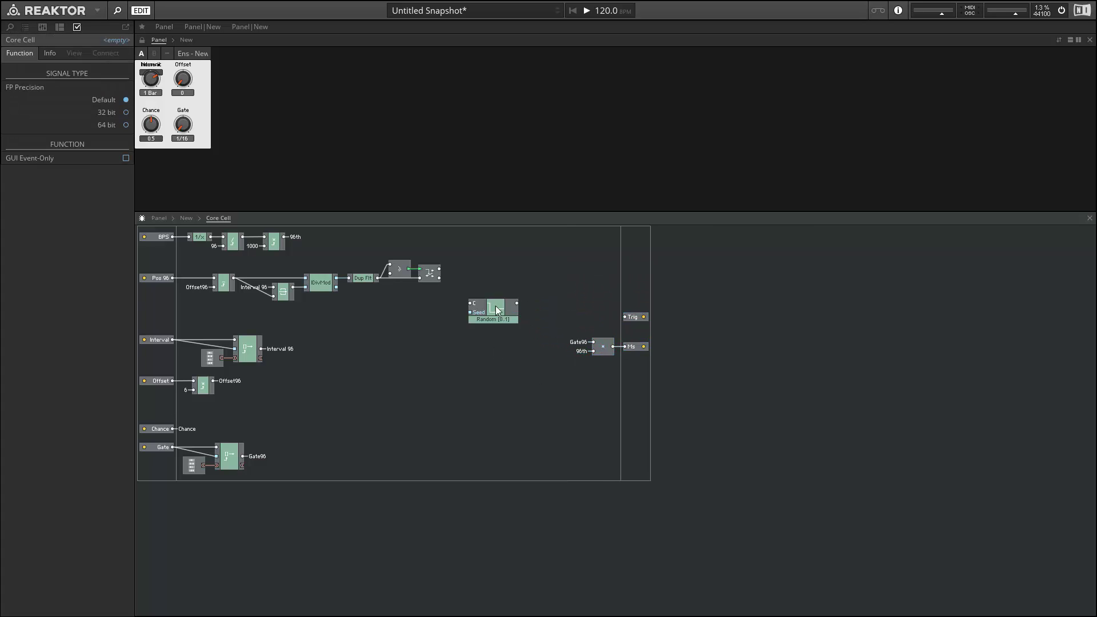
{"action": "left_click_drag", "start_coordinate": [494, 321], "coordinate": [501, 295]}
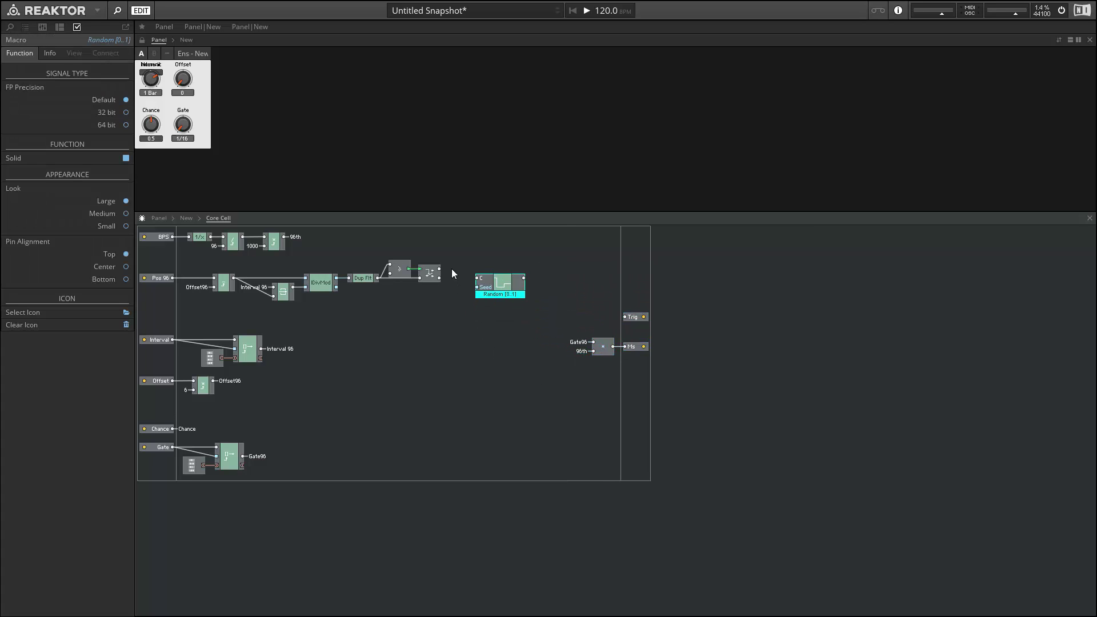
{"action": "left_click_drag", "start_coordinate": [439, 269], "coordinate": [476, 285]}
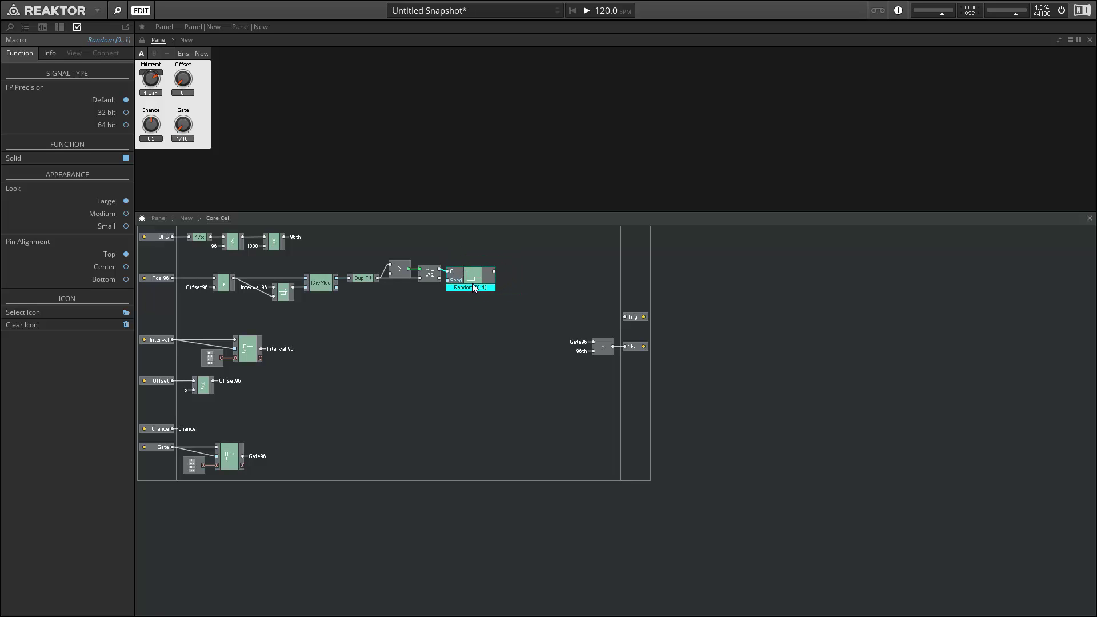
{"action": "left_click", "coordinate": [448, 334]}
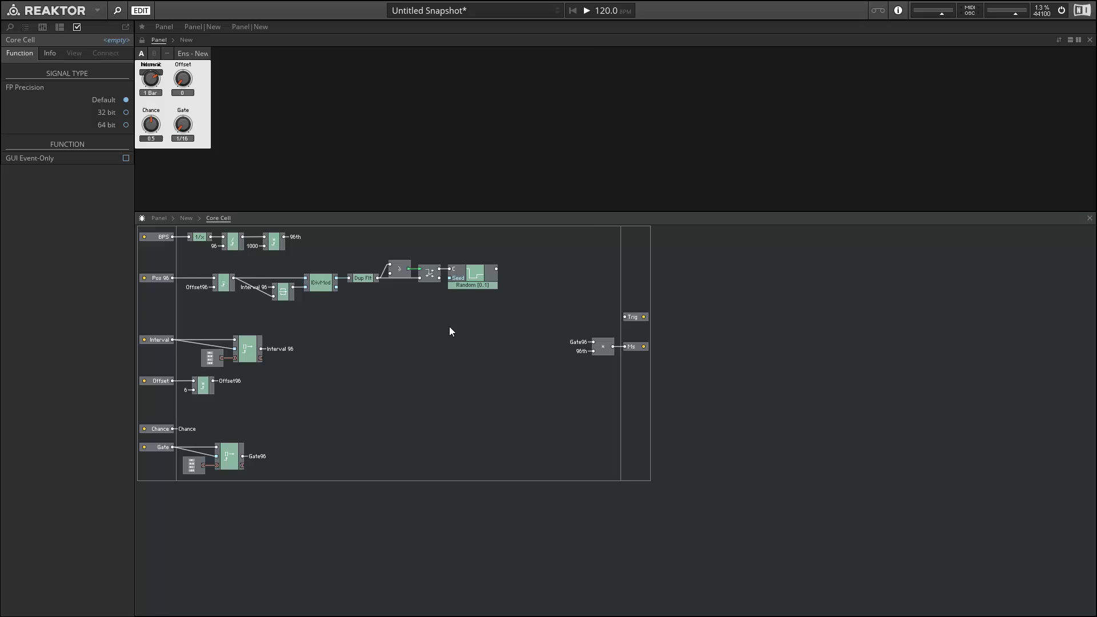
Add a Compare module and a second Router, placing the pair up and to the right
{"action": "double_click", "coordinate": [449, 327]}
{"action": "type", "text": "comp"}
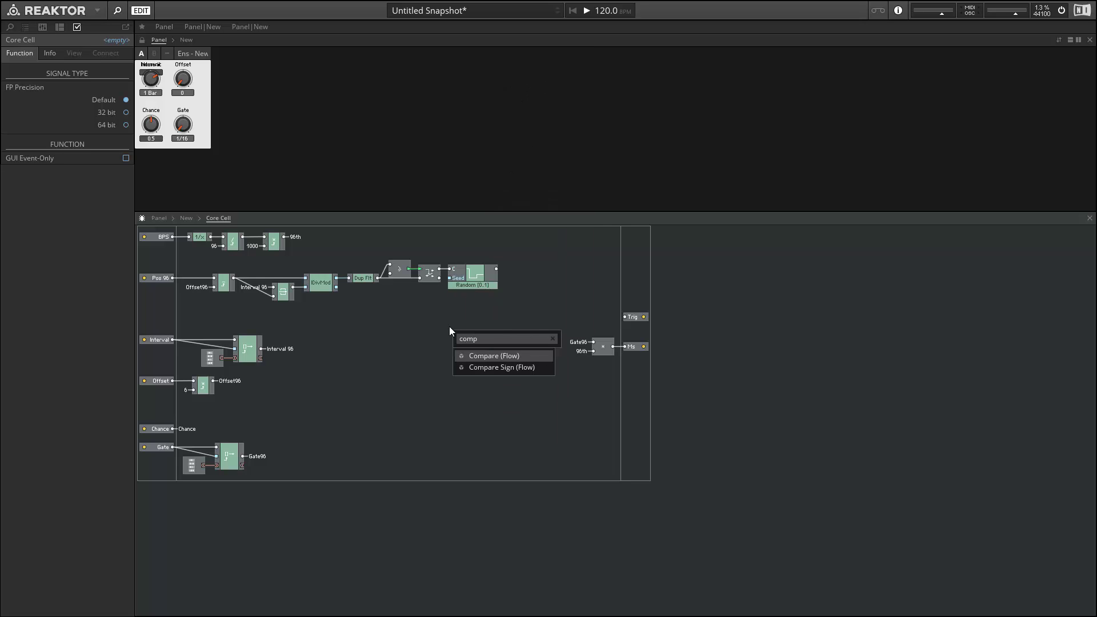
{"action": "key", "text": "BackSpace"}
{"action": "key", "text": "BackSpace"}
{"action": "key", "text": "BackSpace"}
{"action": "key", "text": "BackSpace"}
{"action": "type", "text": "rout"}
{"action": "key", "text": "Return"}
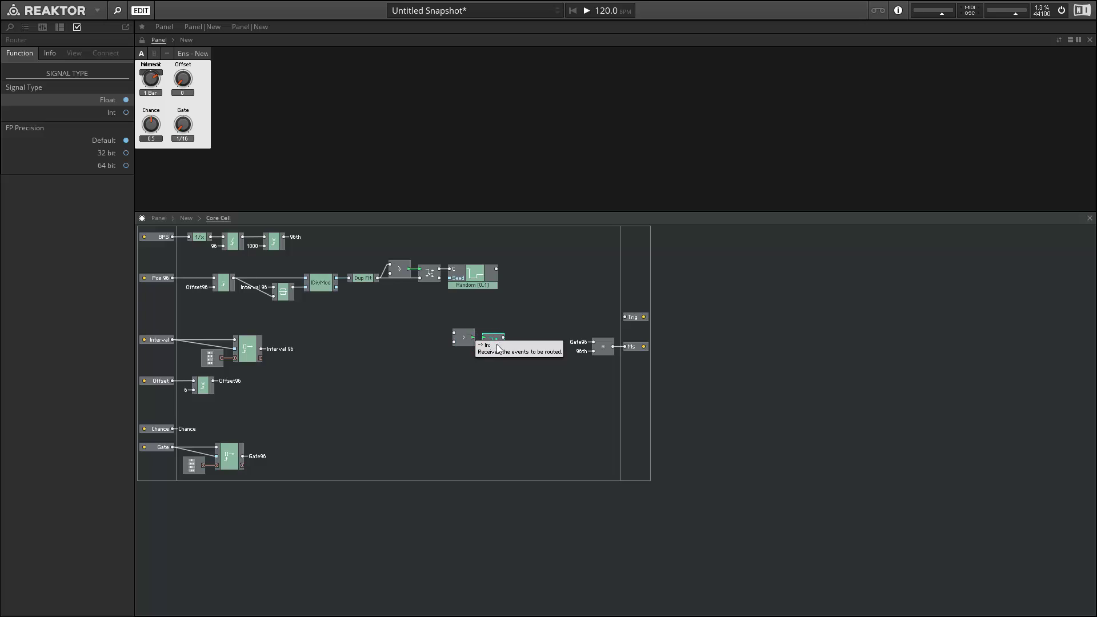
{"action": "left_click_drag", "start_coordinate": [463, 336], "coordinate": [490, 339]}
{"action": "left_click_drag", "start_coordinate": [436, 315], "coordinate": [569, 267]}
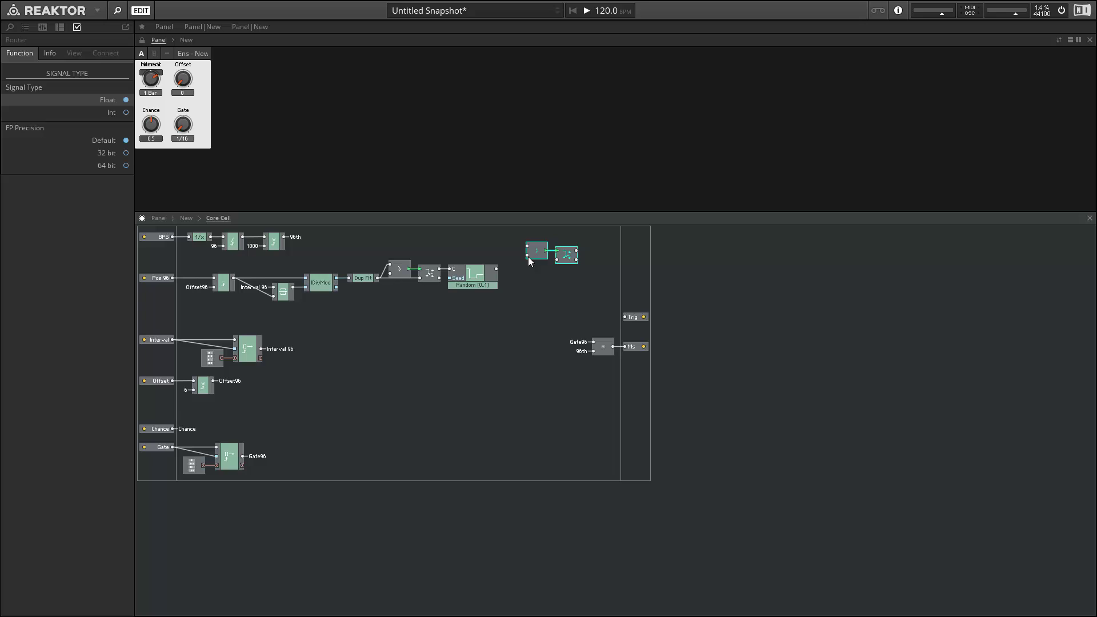
Feed the Compare input from the Chance QuickBus and wire Random's output into Compare and Router
{"action": "right_click", "coordinate": [528, 256]}
{"action": "mouse_move", "coordinate": [560, 307]}
{"action": "left_click", "coordinate": [685, 318]}
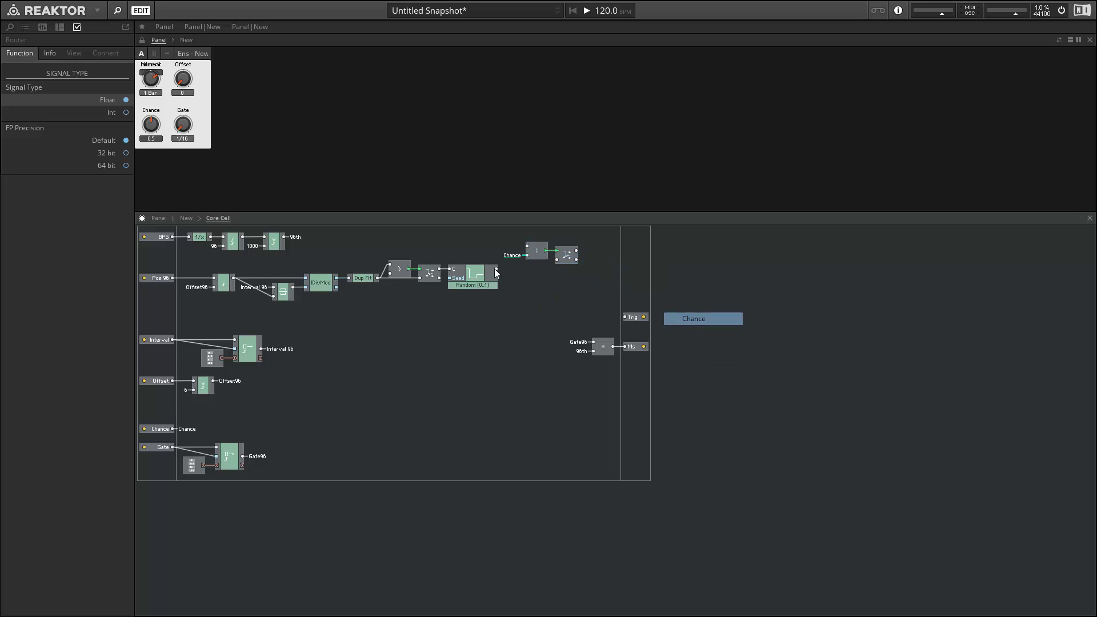
{"action": "mouse_move", "coordinate": [522, 251]}
{"action": "left_mouse_down"}
{"action": "mouse_move", "coordinate": [557, 260]}
{"action": "mouse_move", "coordinate": [536, 262]}
{"action": "left_mouse_up"}
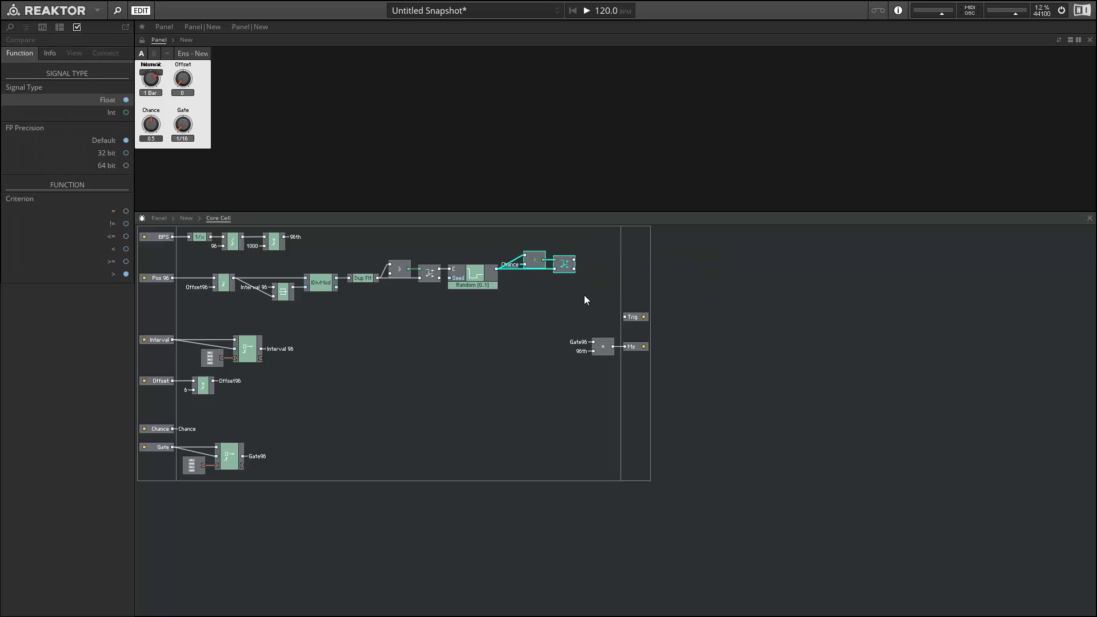
{"action": "left_click", "coordinate": [553, 301]}
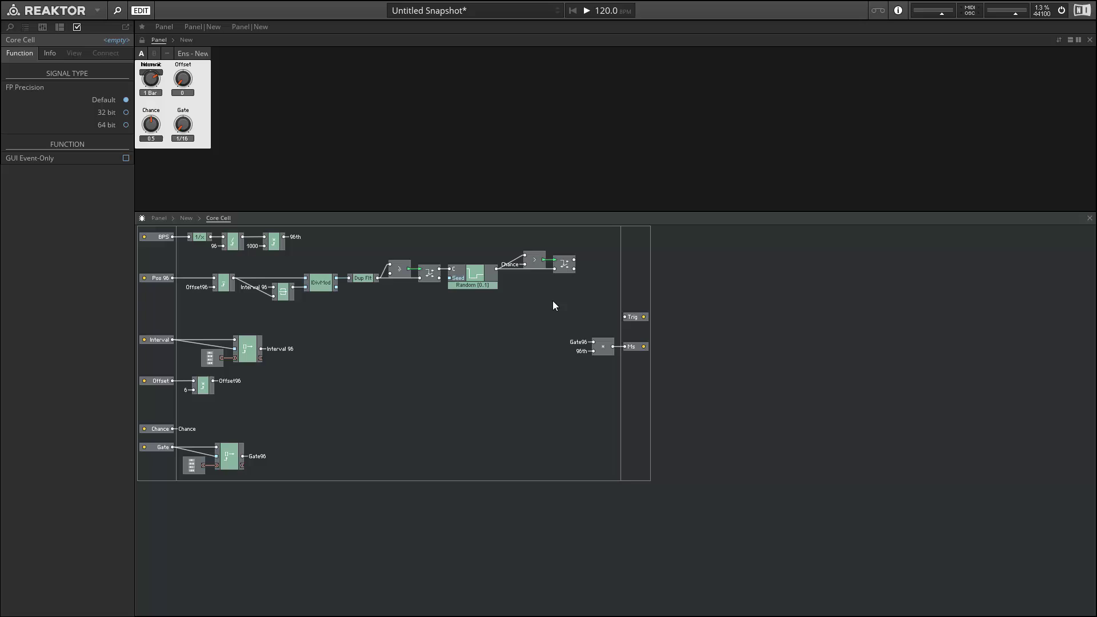
Add a Latch module fed by a QuickConst of 1
{"action": "double_click", "coordinate": [553, 301]}
{"action": "type", "text": "l"}
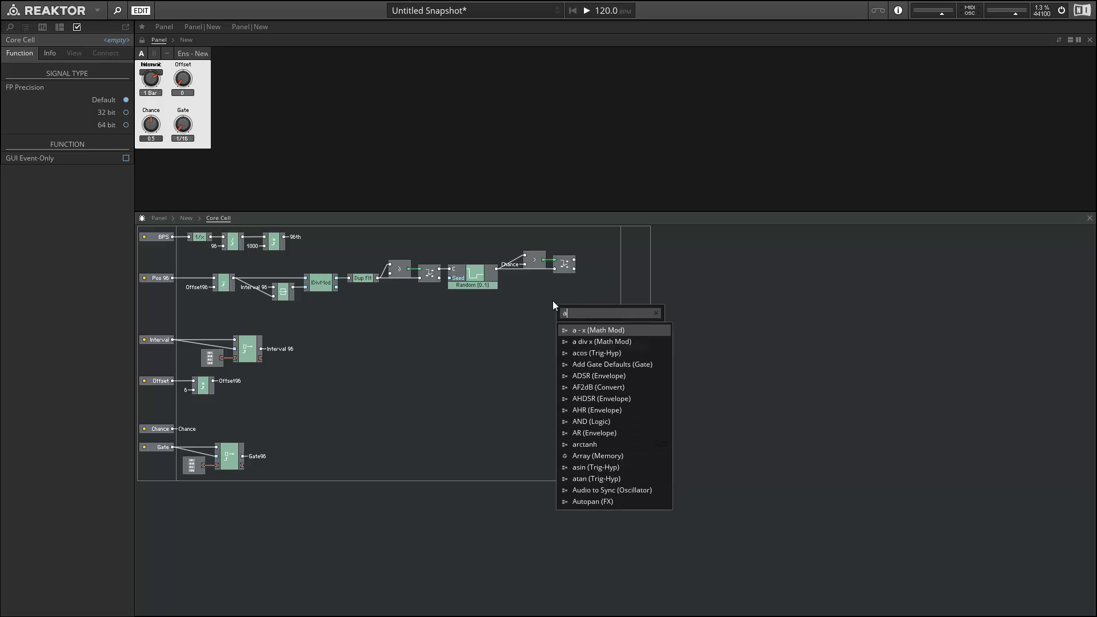
{"action": "type", "text": "atch"}
{"action": "key", "text": "Return"}
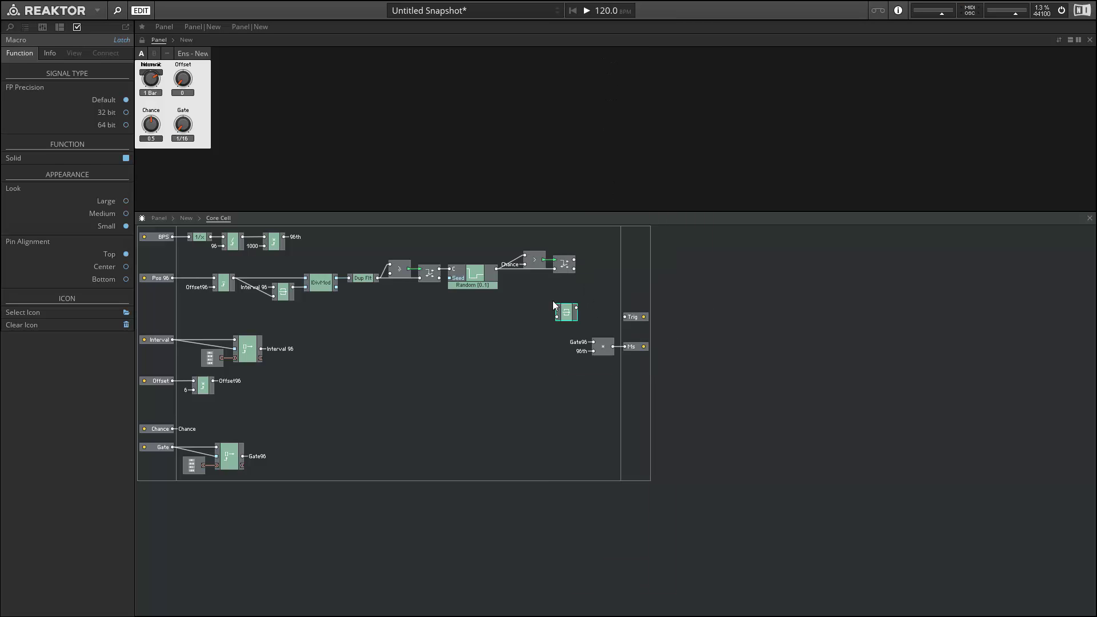
{"action": "right_click", "coordinate": [557, 310]}
{"action": "left_click", "coordinate": [574, 312]}
Connect the Latch output to Trig, place Trig beside it, and stop playback
{"action": "left_click_drag", "start_coordinate": [563, 315], "coordinate": [630, 318]}
{"action": "left_click_drag", "start_coordinate": [630, 312], "coordinate": [636, 268]}
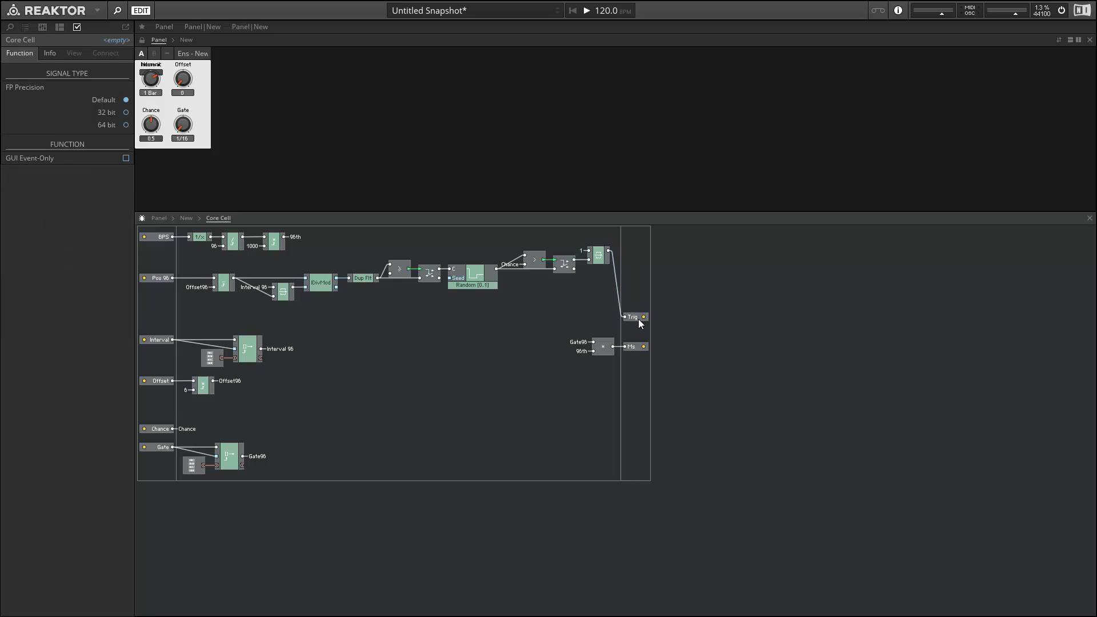
{"action": "left_click_drag", "start_coordinate": [639, 319], "coordinate": [627, 254]}
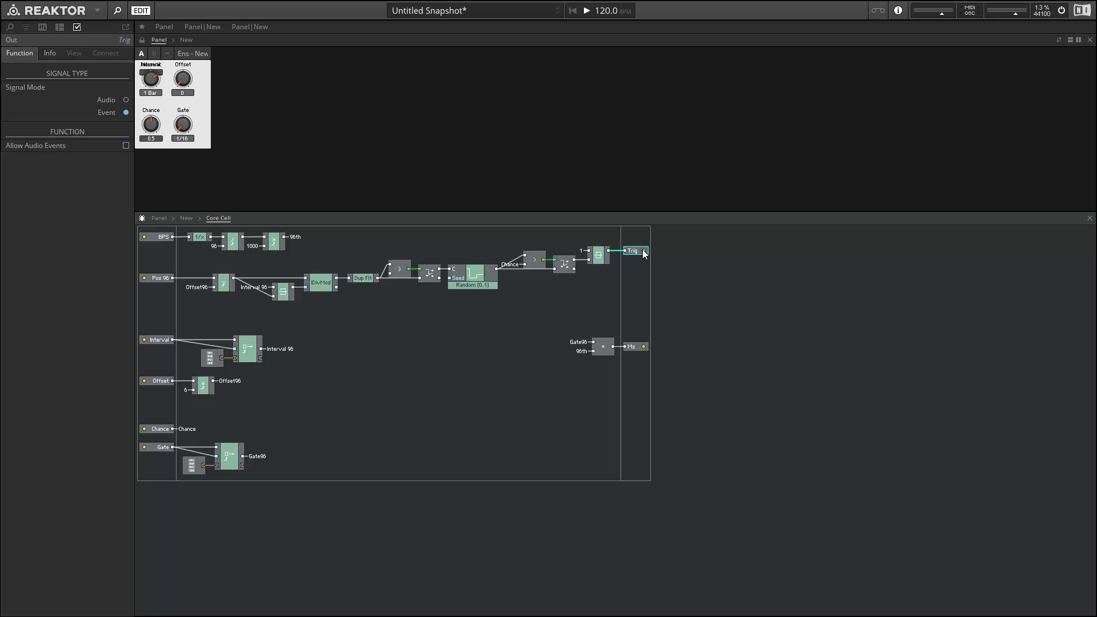
{"action": "left_click", "coordinate": [588, 9]}
Move the multiply module and Ms output up just below Trig
{"action": "left_click_drag", "start_coordinate": [566, 343], "coordinate": [635, 379]}
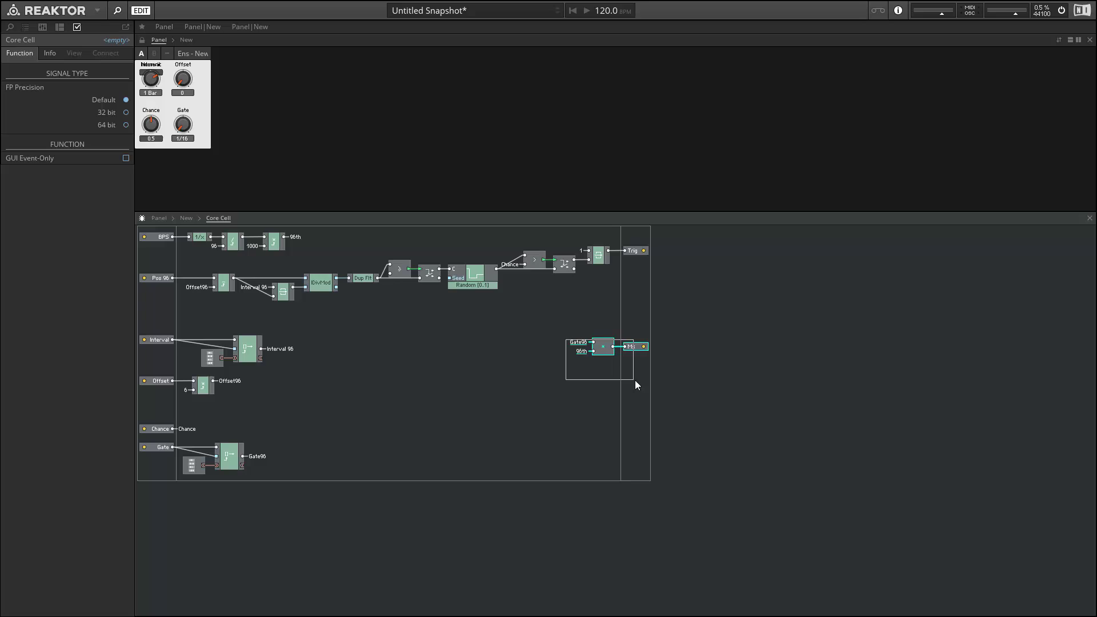
{"action": "left_click_drag", "start_coordinate": [603, 346], "coordinate": [600, 320]}
{"action": "left_click_drag", "start_coordinate": [600, 320], "coordinate": [598, 299]}
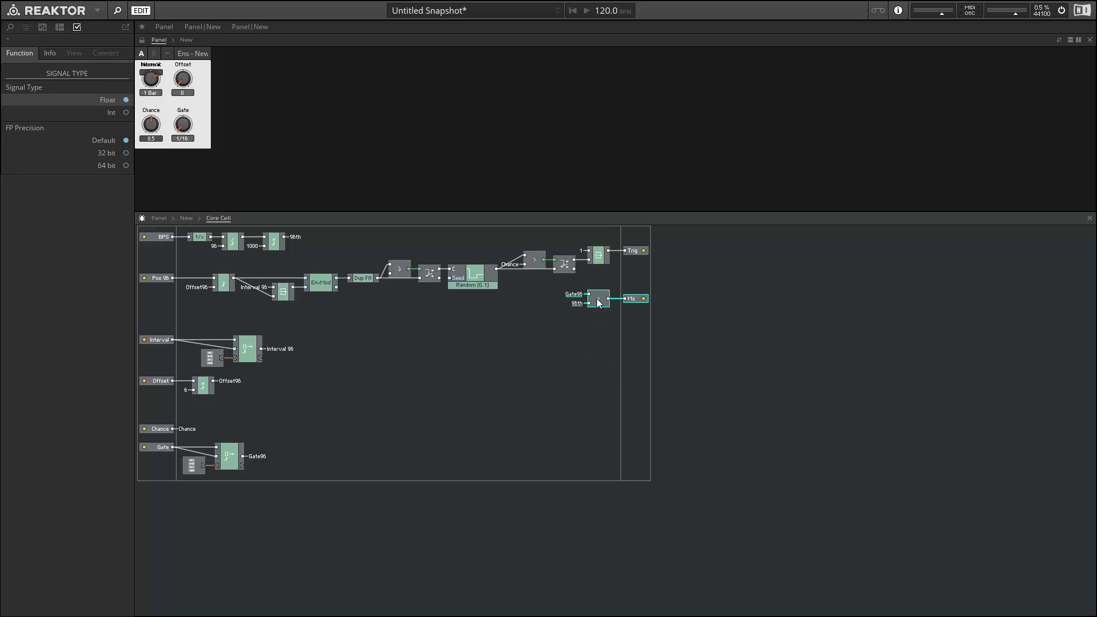
Rearrange the panel so the Numeric display sits beside the knobs, clear of Interval, then relock it
{"action": "left_click", "coordinate": [144, 40]}
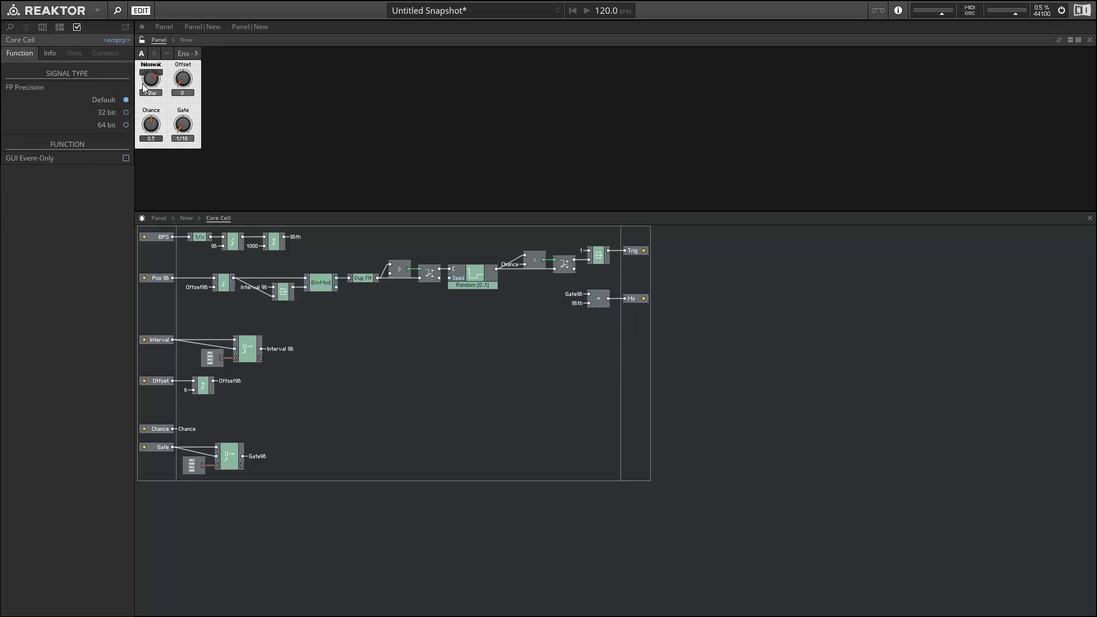
{"action": "left_click_drag", "start_coordinate": [151, 61], "coordinate": [261, 76]}
{"action": "left_click_drag", "start_coordinate": [158, 93], "coordinate": [155, 81]}
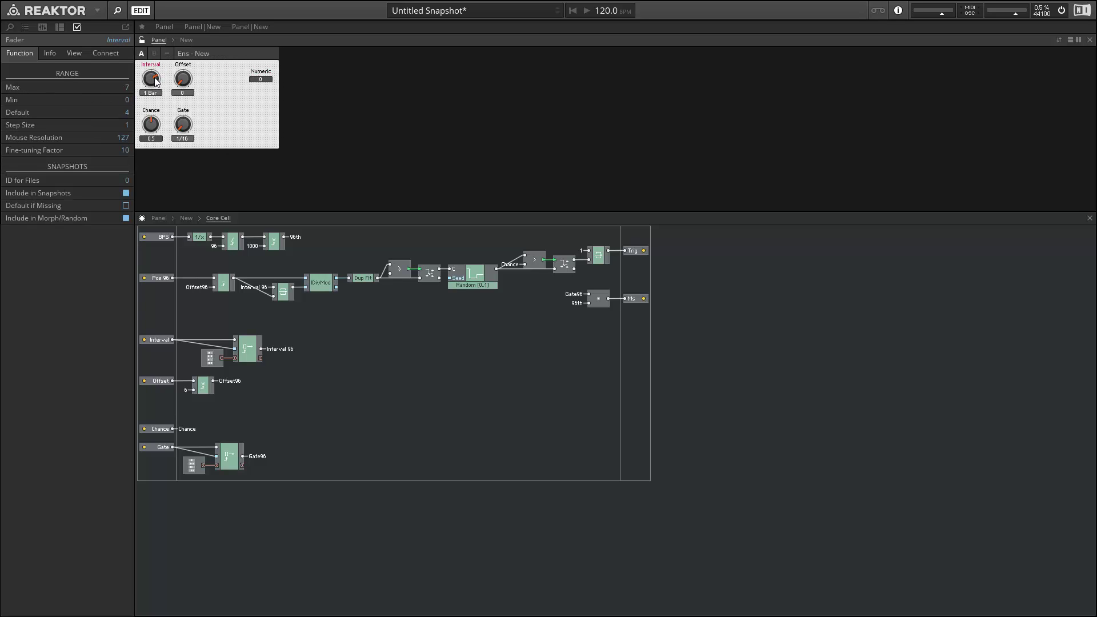
{"action": "left_click", "coordinate": [146, 41]}
{"action": "left_click", "coordinate": [222, 90]}
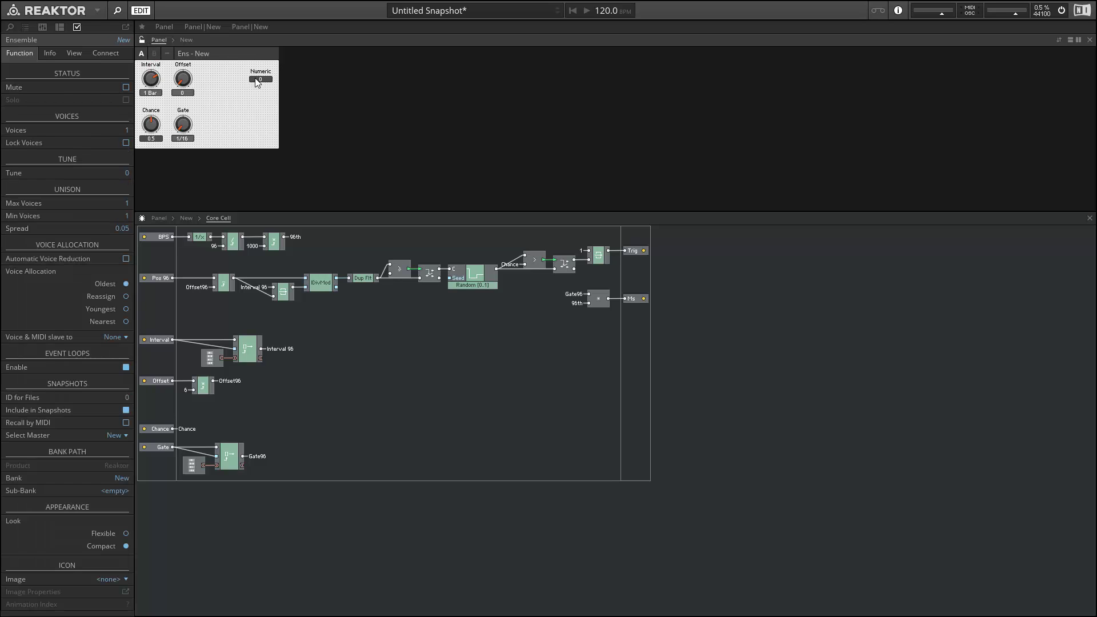
{"action": "left_click_drag", "start_coordinate": [245, 80], "coordinate": [221, 91]}
{"action": "left_click", "coordinate": [141, 40]}
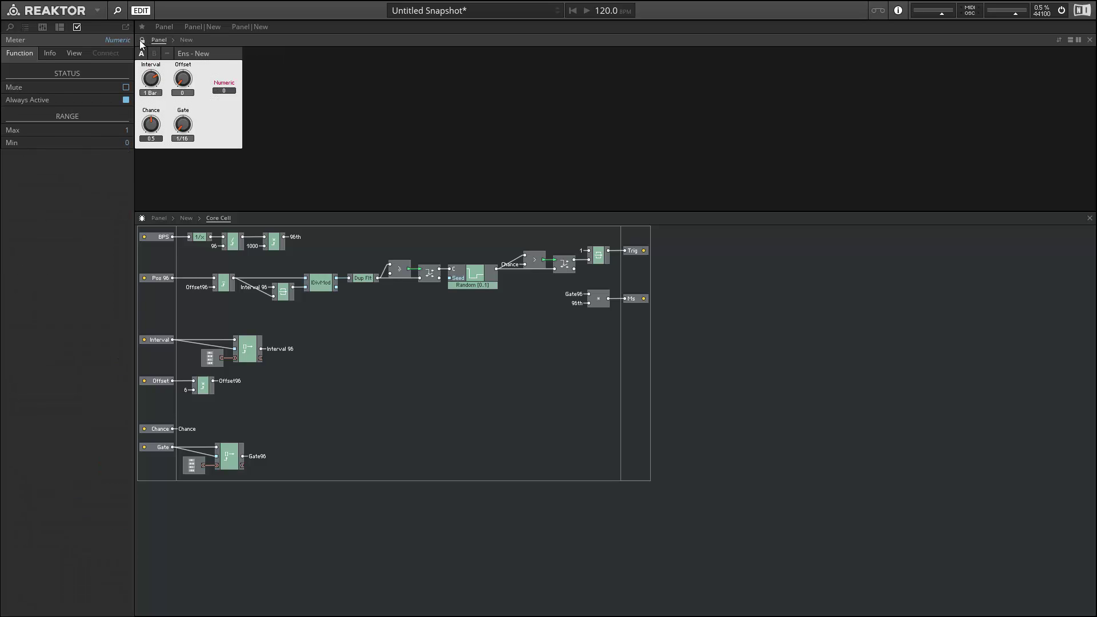
Turn Chance up to 1 and play to test, inspecting wires and shifting Latch and Trig down-right
{"action": "left_click_drag", "start_coordinate": [151, 124], "coordinate": [172, 91]}
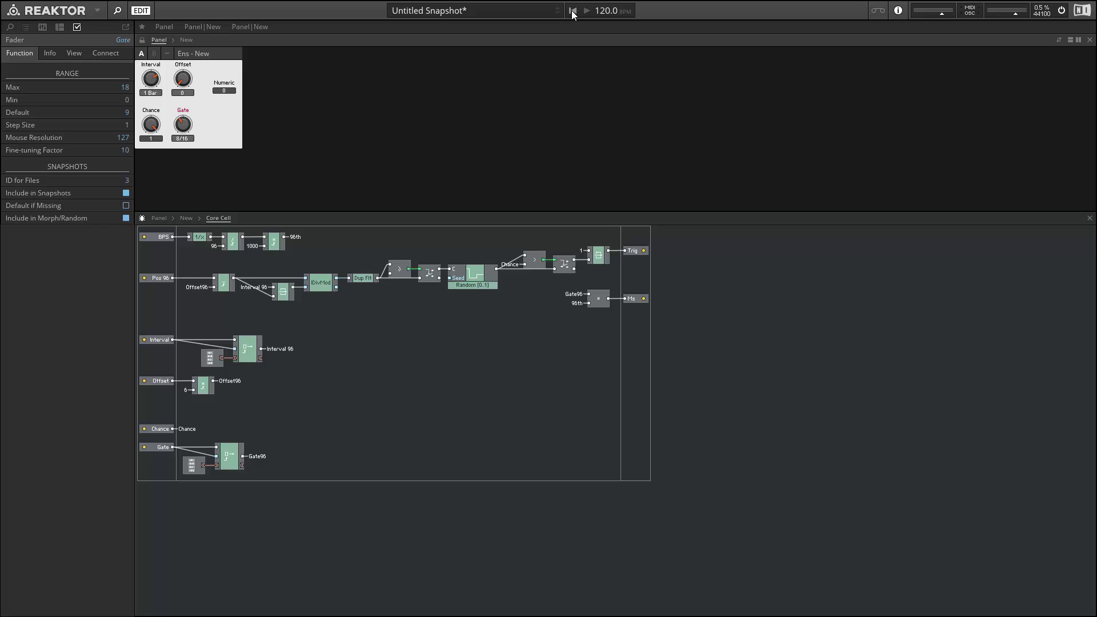
{"action": "key", "text": "space"}
{"action": "key", "text": "space"}
{"action": "mouse_move", "coordinate": [519, 259]}
{"action": "left_click", "coordinate": [513, 259]}
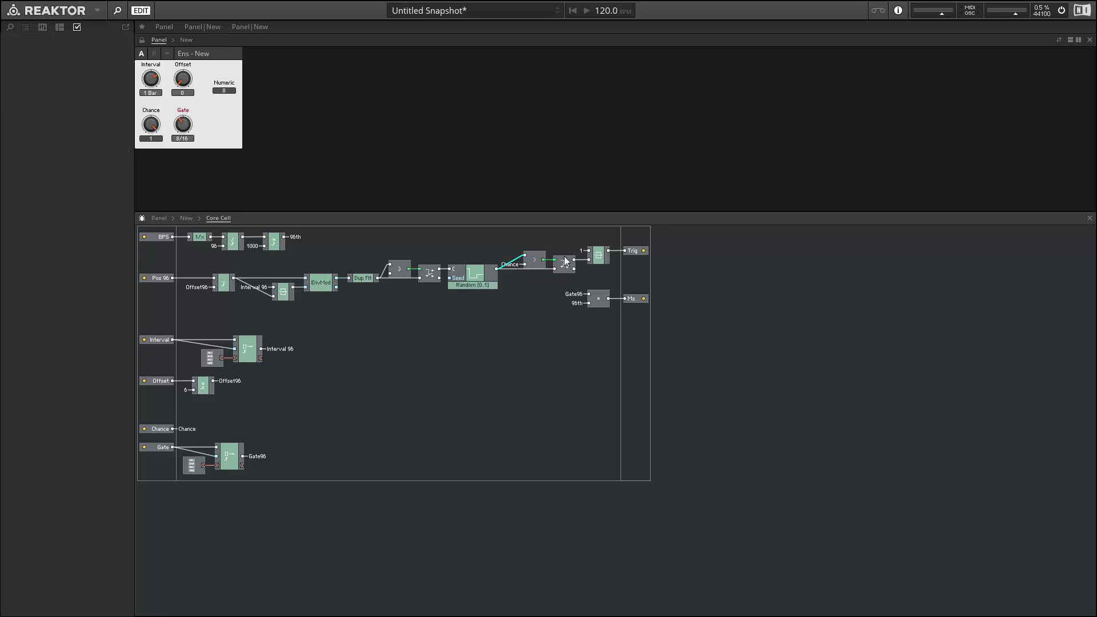
{"action": "left_click", "coordinate": [581, 260]}
{"action": "left_click_drag", "start_coordinate": [592, 237], "coordinate": [622, 273]}
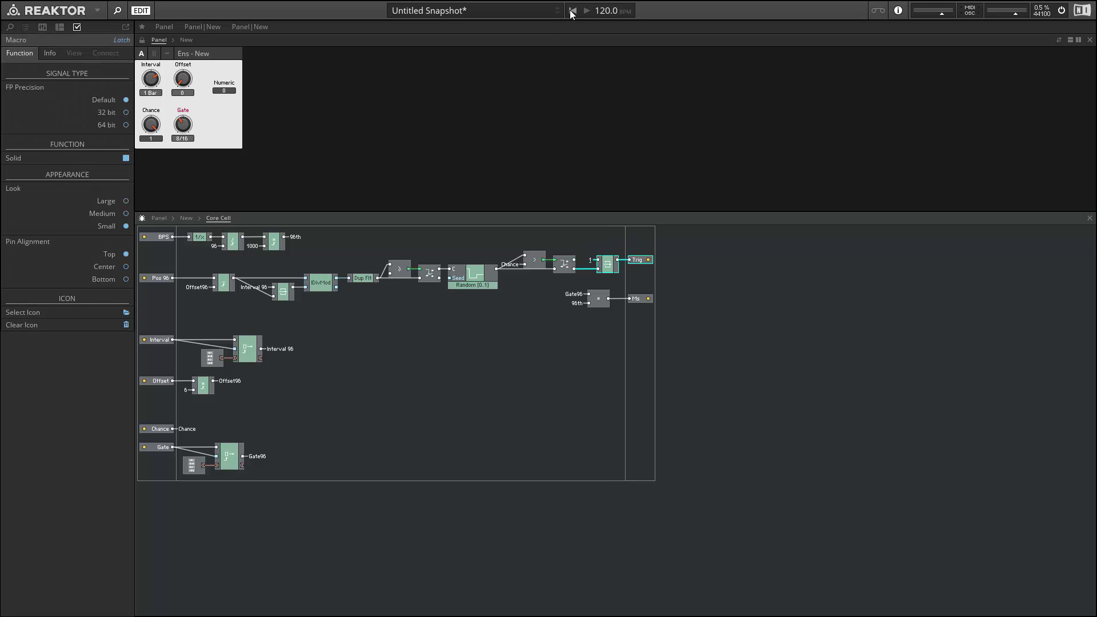
{"action": "key", "text": "space"}
{"action": "key", "text": "space"}
{"action": "mouse_move", "coordinate": [207, 456]}
{"action": "mouse_move", "coordinate": [212, 248]}
Change the BPS chain's 96 constant to 24 and lower the Gate knob
{"action": "left_click", "coordinate": [194, 465]}
{"action": "left_click", "coordinate": [215, 245]}
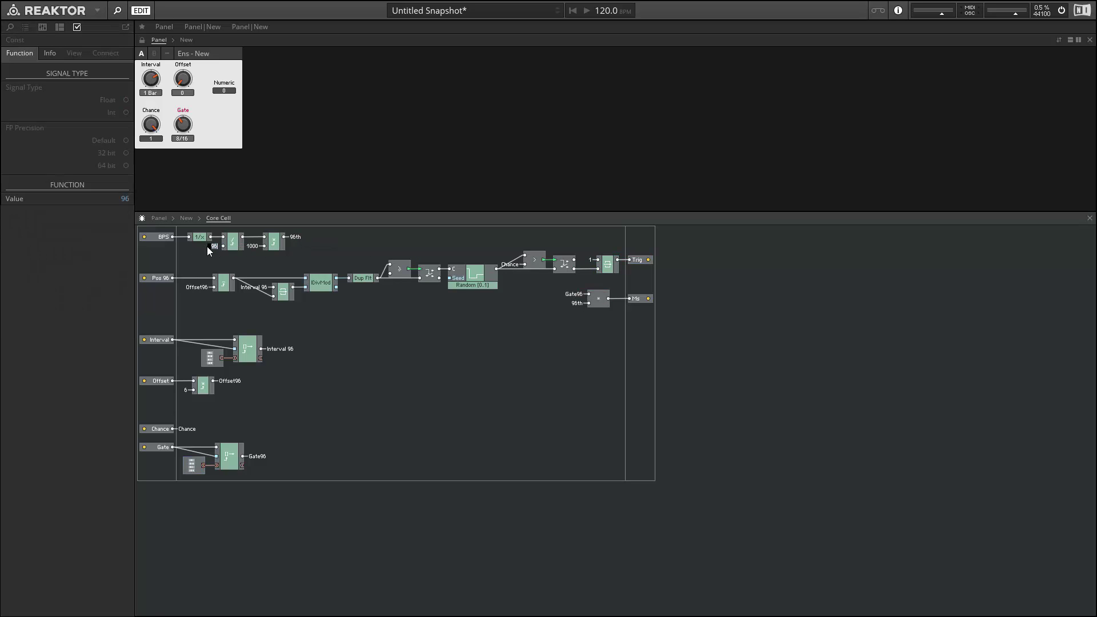
{"action": "type", "text": "24"}
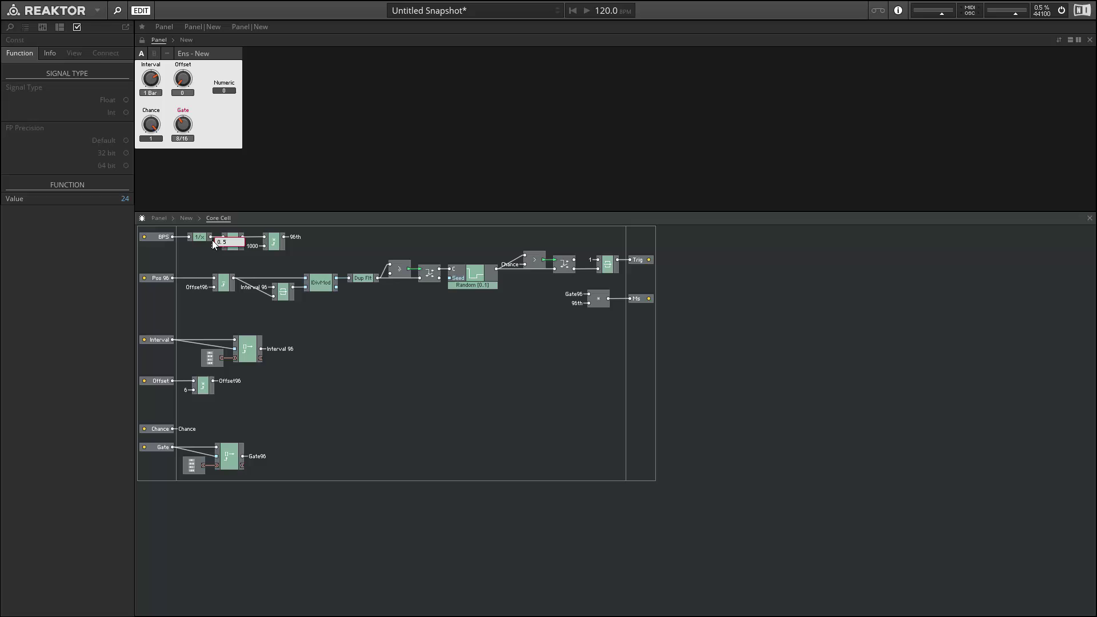
{"action": "key", "text": "Return"}
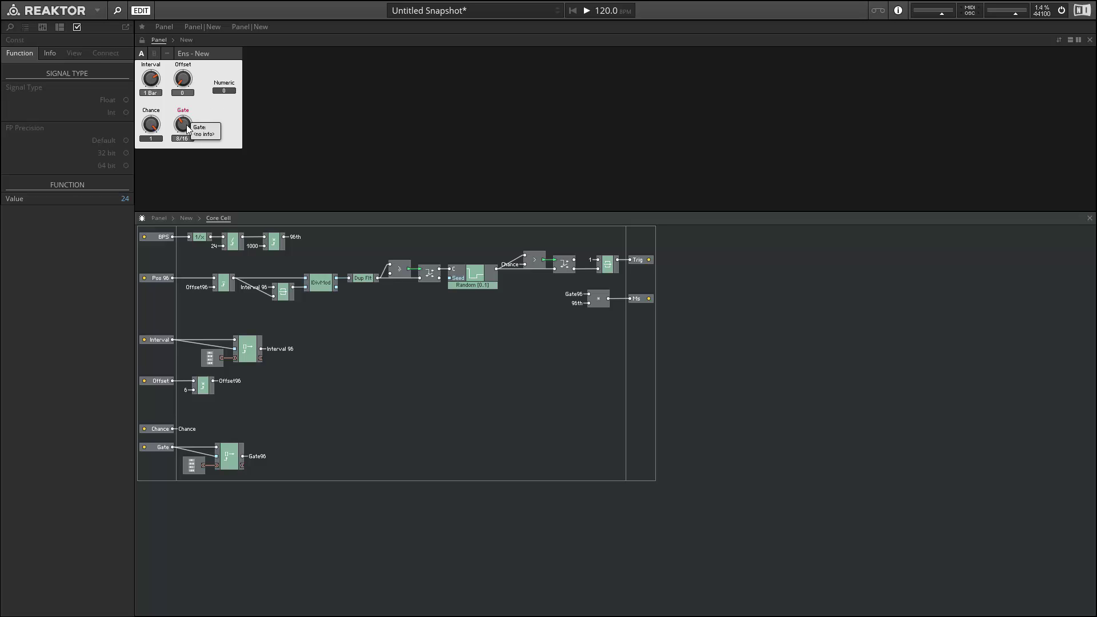
{"action": "left_click_drag", "start_coordinate": [188, 128], "coordinate": [193, 136]}
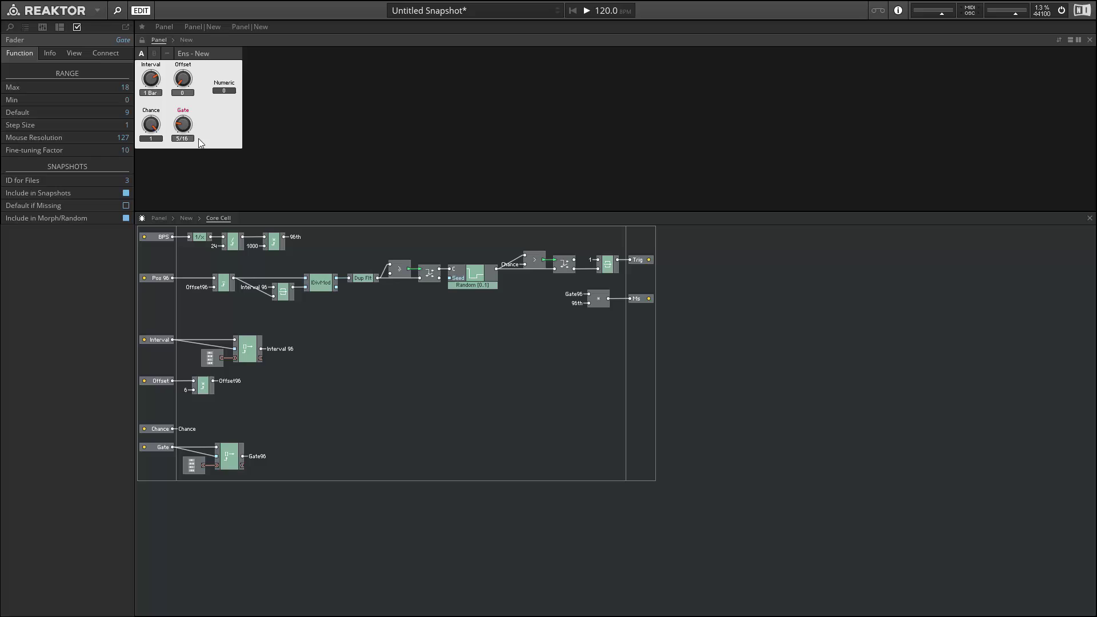